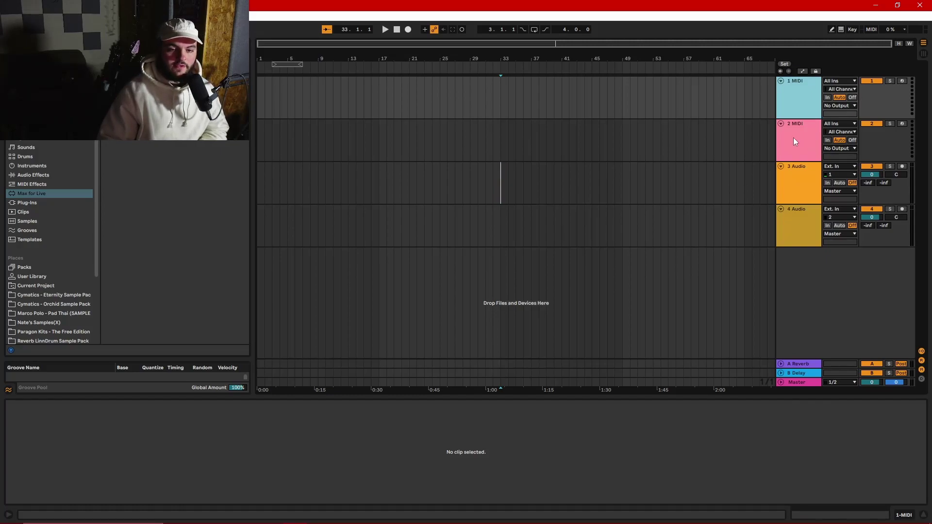
Delete both MIDI tracks and the first audio track, keeping a single audio track.
key("Delete")
key("Delete")
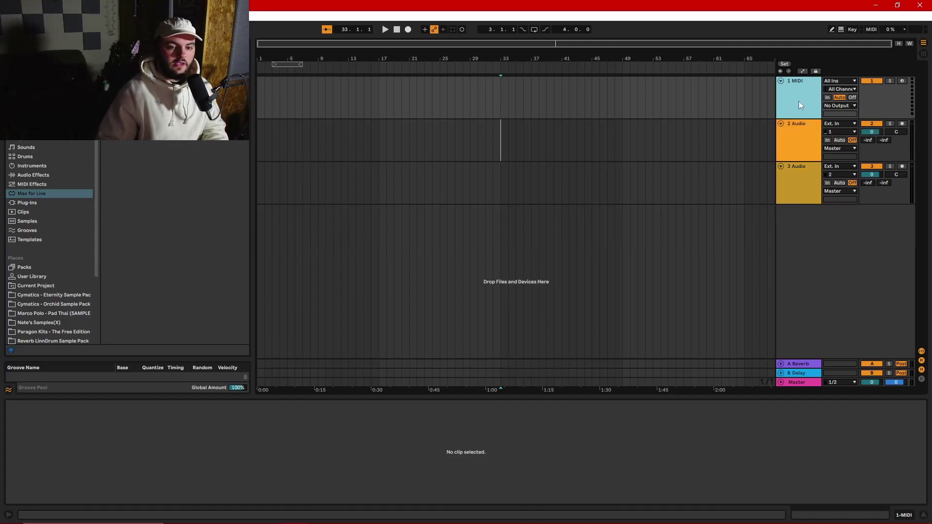
key("Delete")
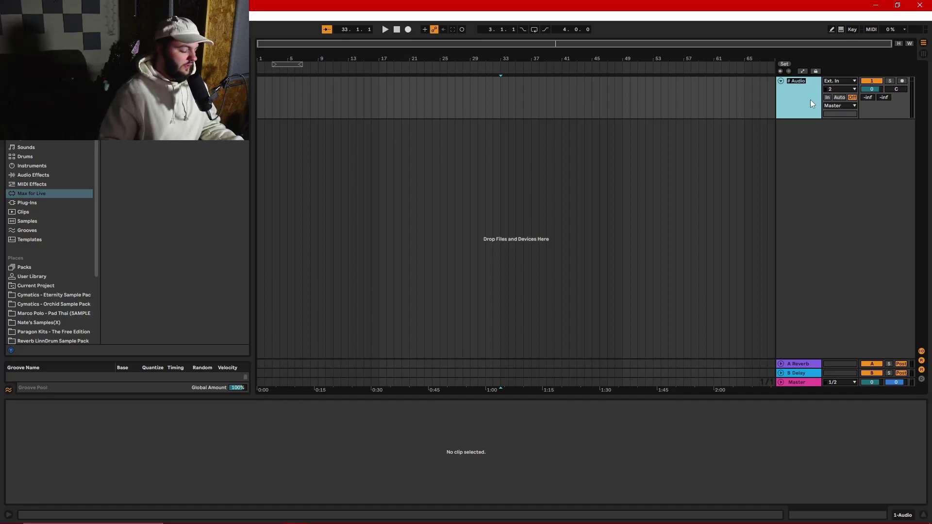
Rename the remaining audio track as #Vocal so that its name is numbered automatically.
key("BackSpace")
key("BackSpace")
key("BackSpace")
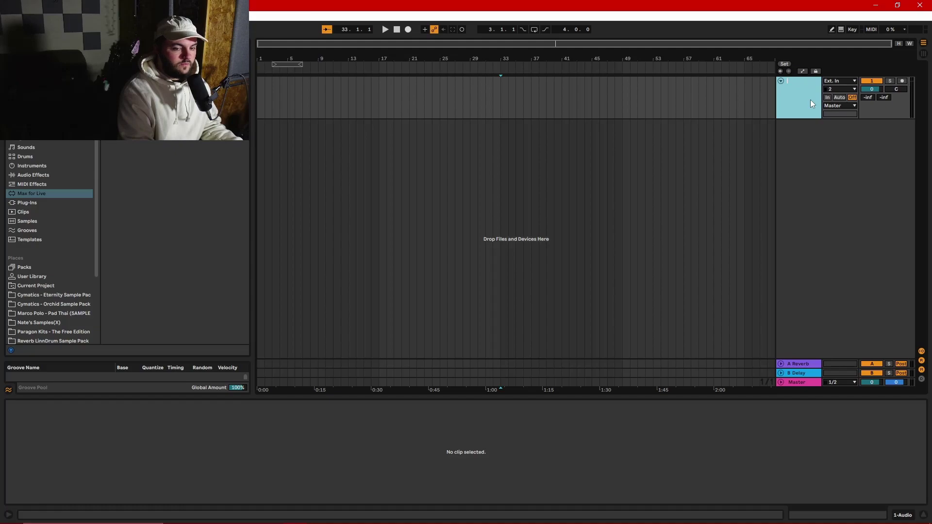
key("Return")
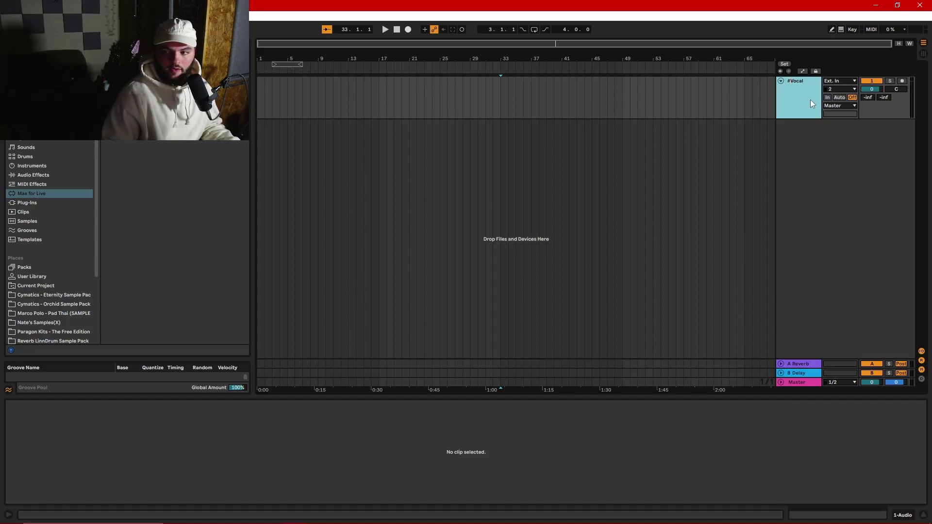
key("Return")
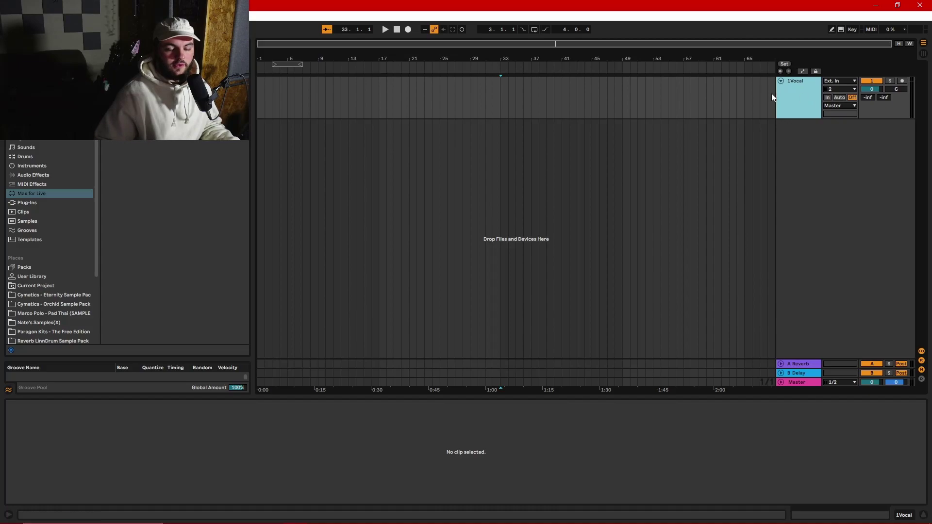
Duplicate the Vocal track four times to make five numbered Vocal tracks.
key("ctrl+d")
key("ctrl+d")
key("ctrl+d")
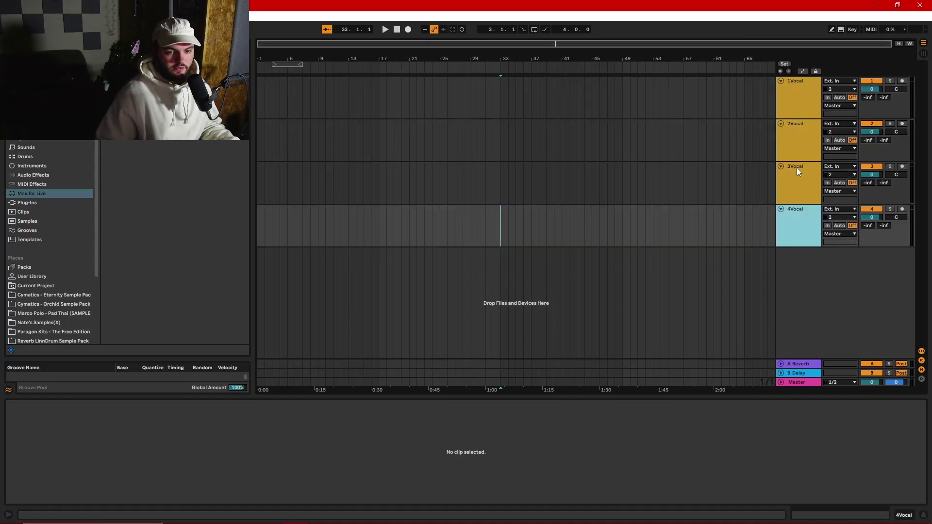
left_click(794, 144)
left_click(794, 185)
left_click(797, 220)
key("ctrl+d")
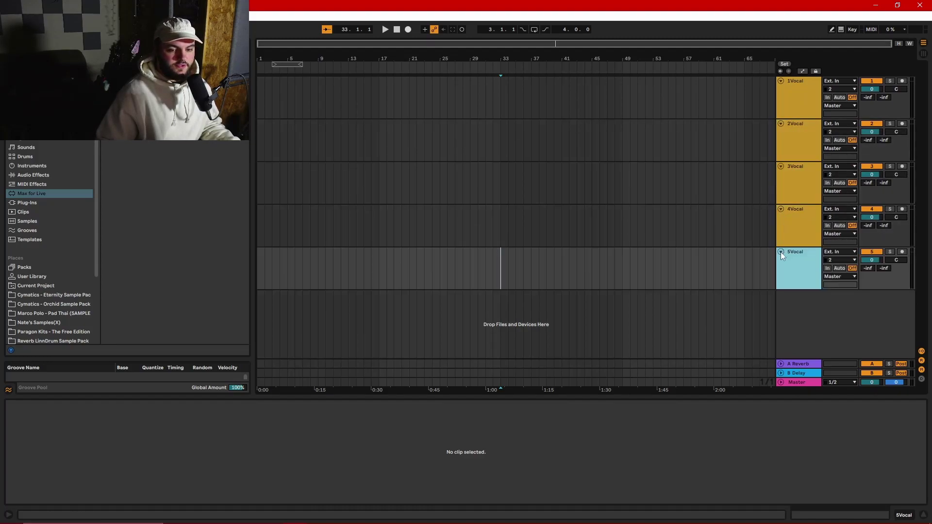
Fold all five Vocal tracks to their minimum height in the arrangement.
left_click(781, 252)
left_click(781, 210)
left_click(781, 167)
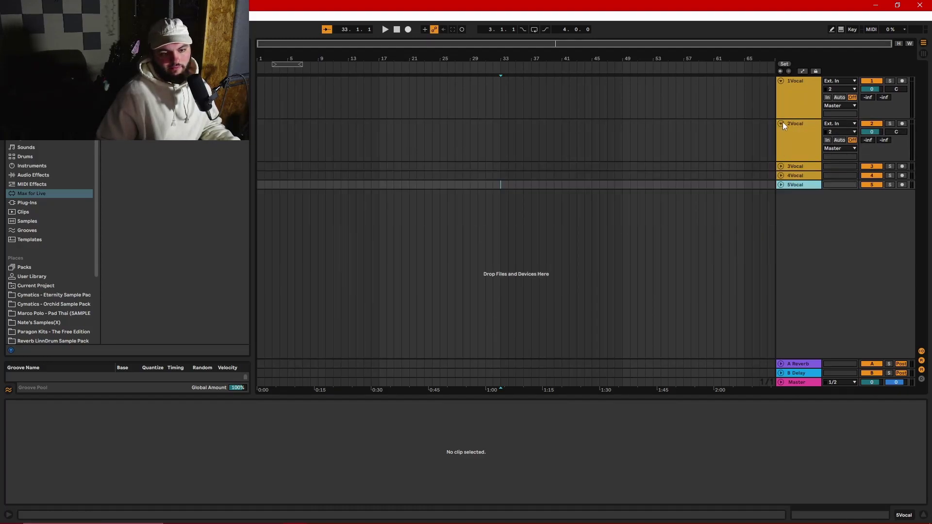
left_click(781, 124)
left_click(782, 81)
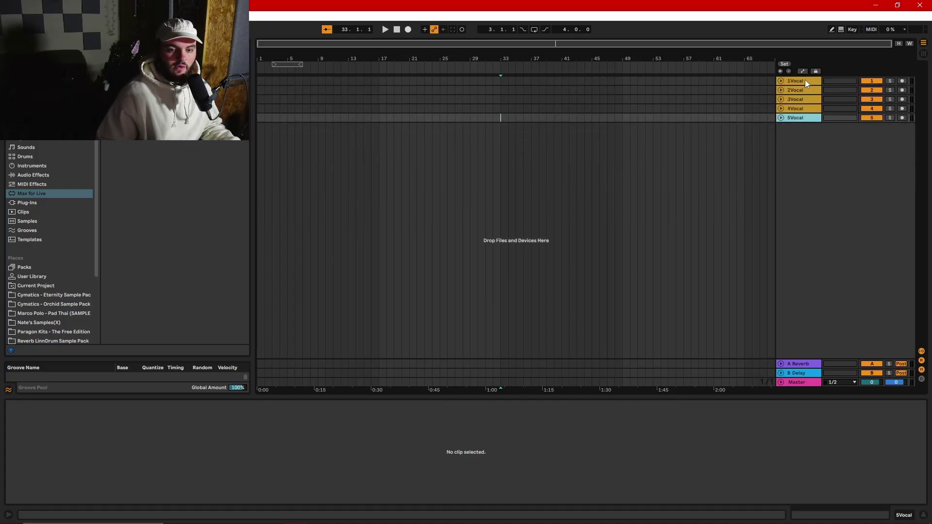
Select all five Vocal tracks and group them together.
left_click(805, 80)
left_click(811, 118)
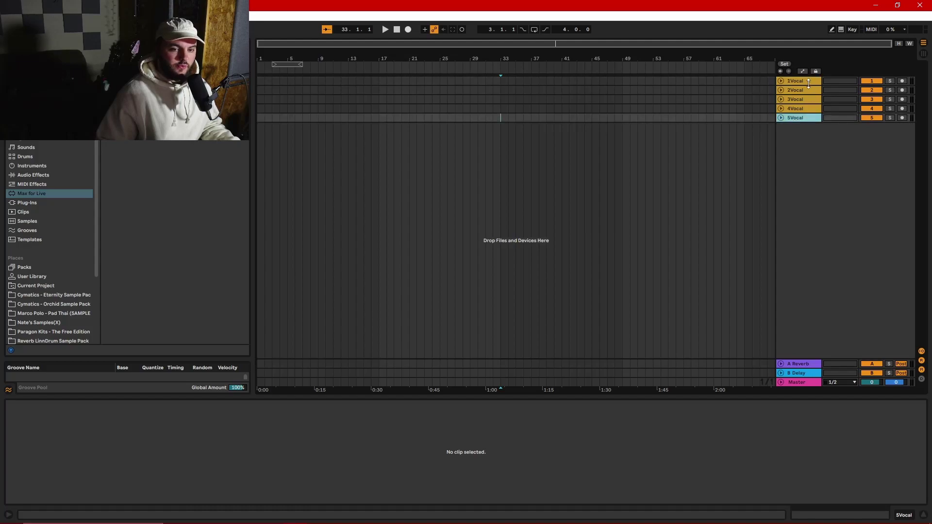
left_click(809, 83)
left_click(803, 118, "shift")
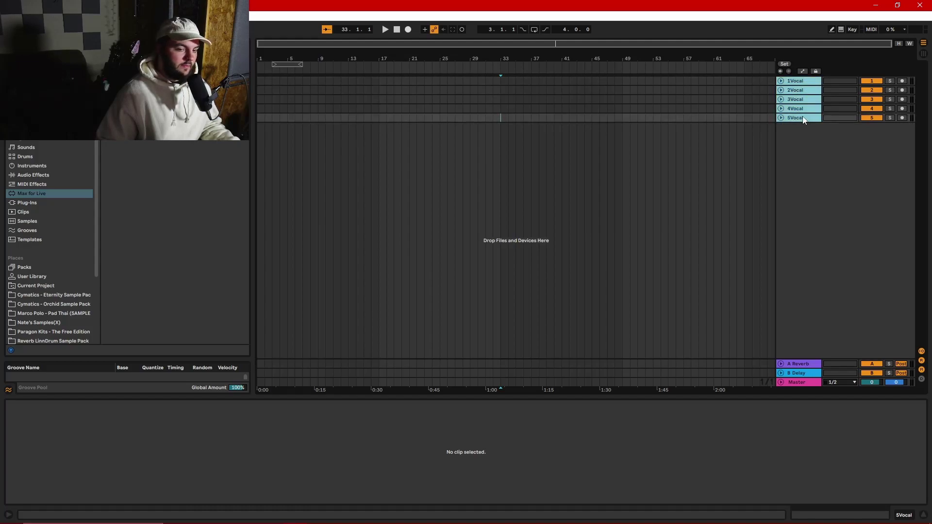
key("ctrl+g")
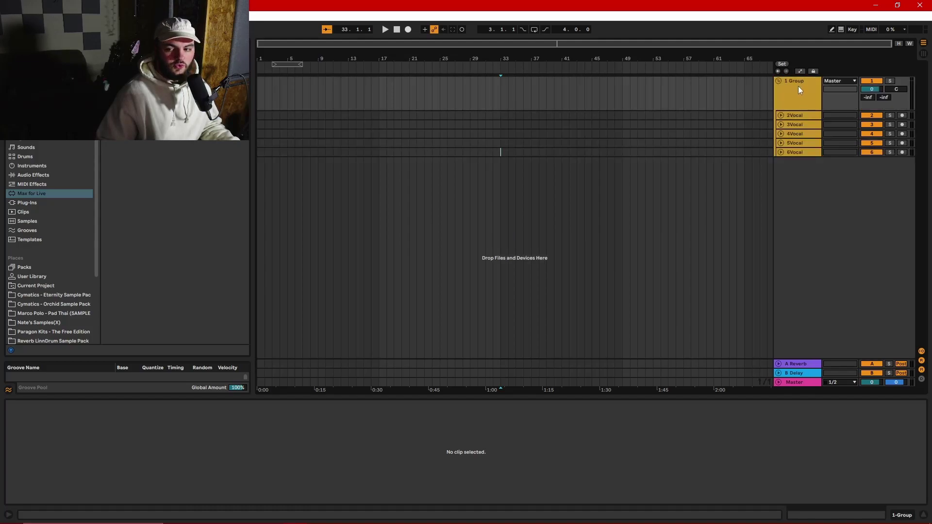
Select the five grouped Vocal tracks again and look up the Group Tracks command in their track options.
left_click(803, 89)
right_click(801, 113)
left_click(798, 116)
left_click(801, 150, "shift")
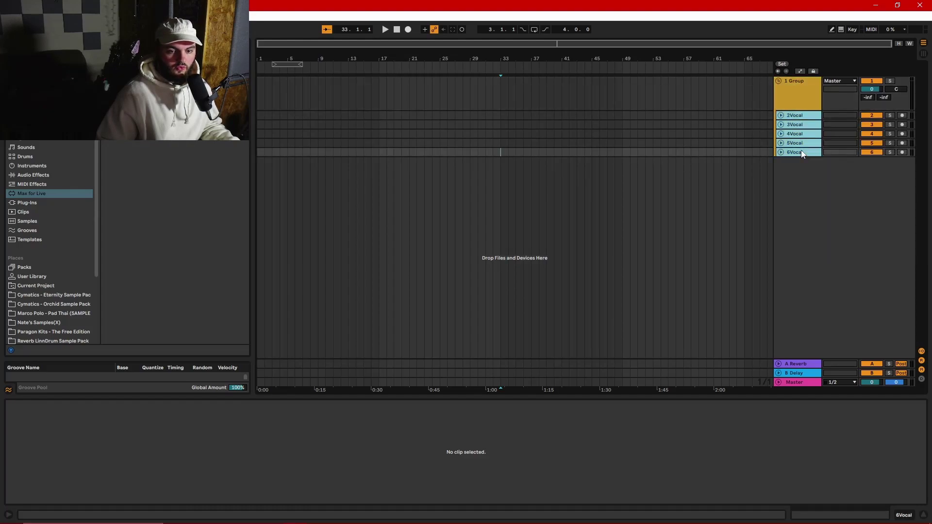
right_click(801, 150)
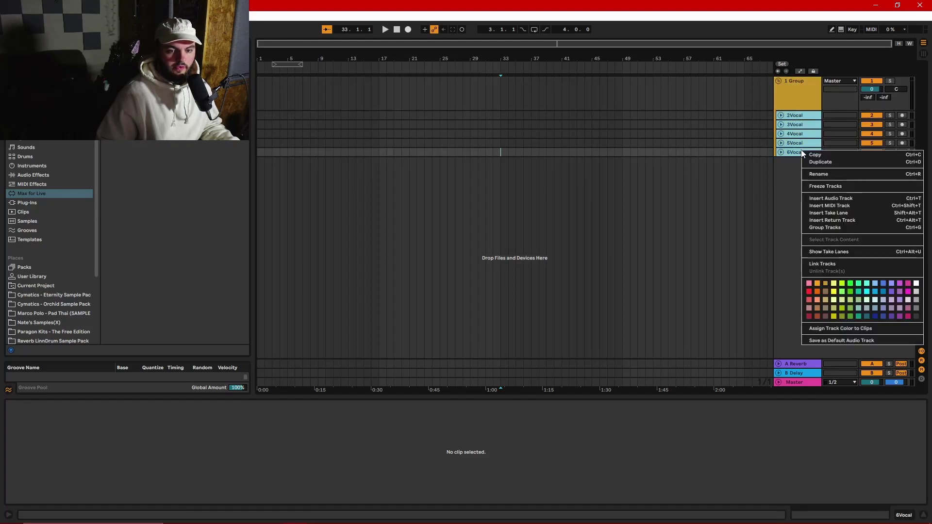
left_click(825, 227)
Rename the group track containing the vocals as Vocal Bus.
left_click(794, 89)
key("ctrl+r")
type("Vocal Bu")
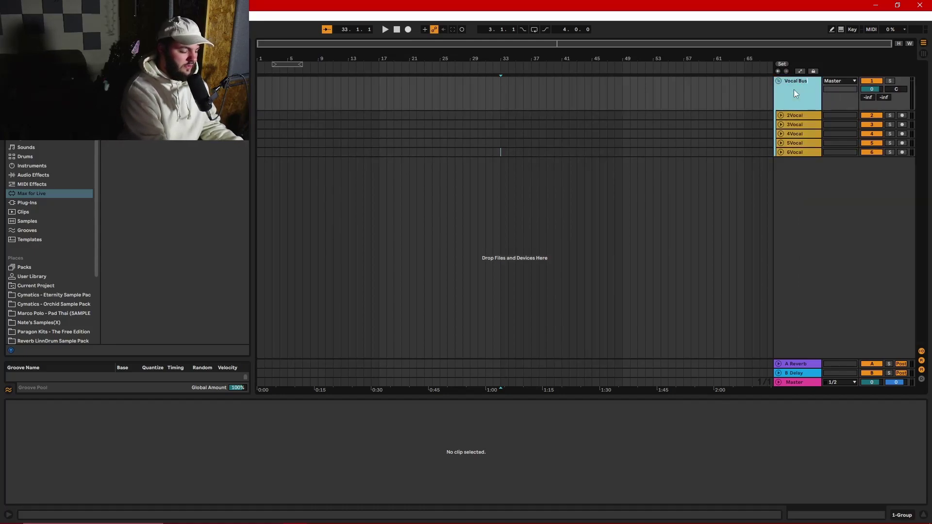
type("s")
key("Return")
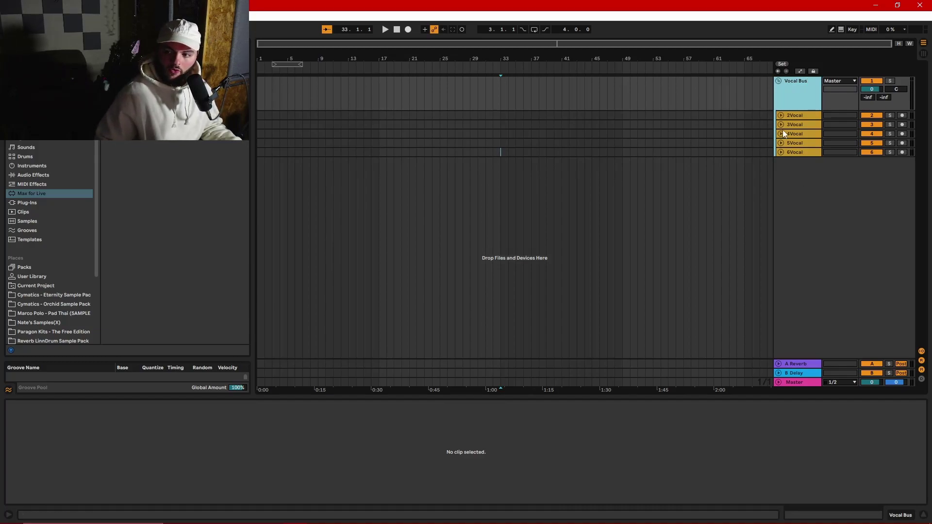
left_click(803, 136)
left_click(802, 142)
left_click(802, 151)
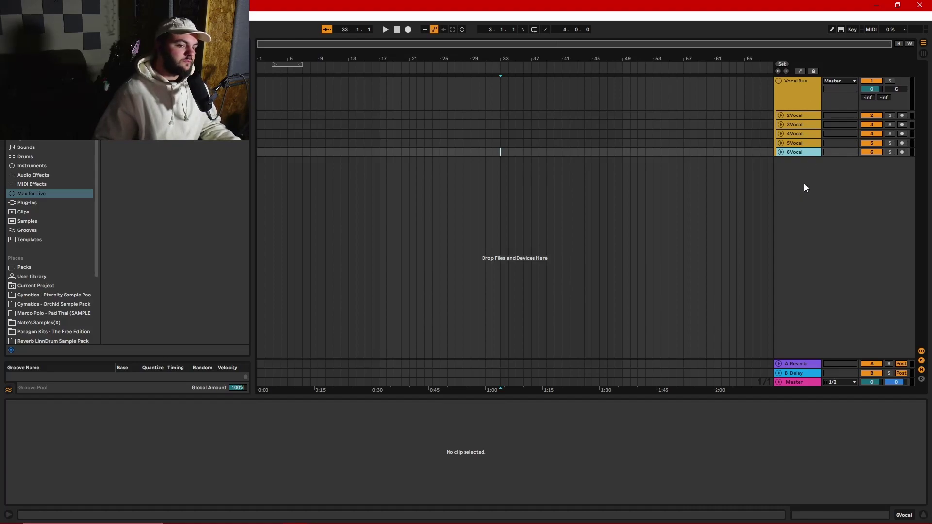
Colour the Vocal Bus group bright green and assign that track colour to its grouped tracks and clips.
left_click(804, 103)
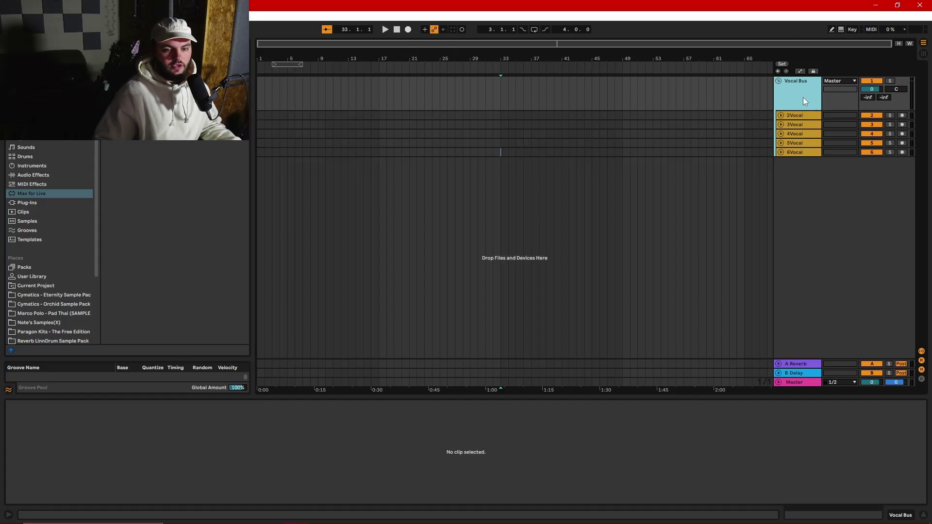
right_click(803, 97)
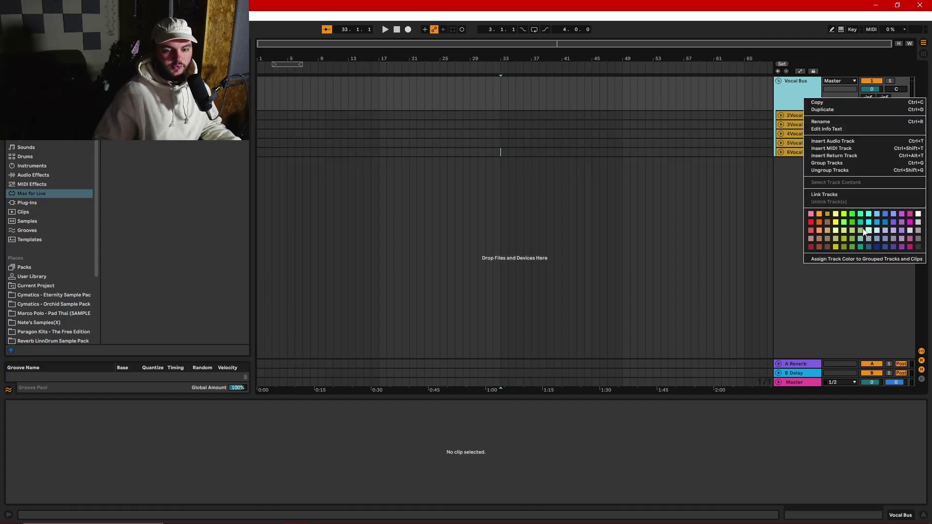
left_click(852, 214)
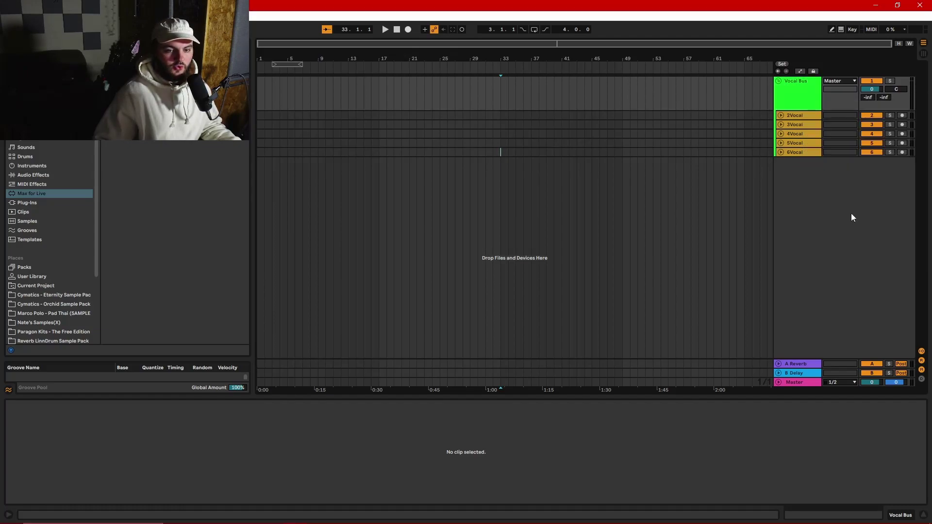
right_click(796, 97)
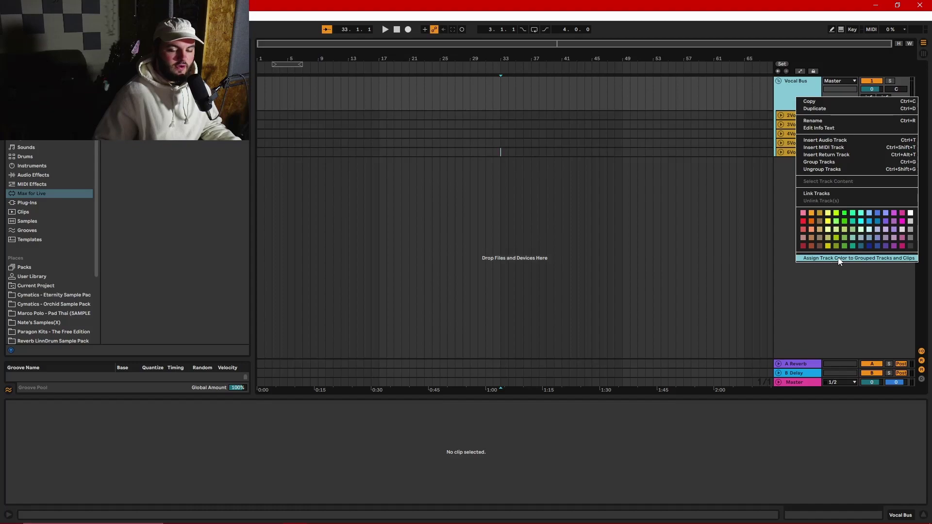
left_click(839, 258)
left_click(801, 116)
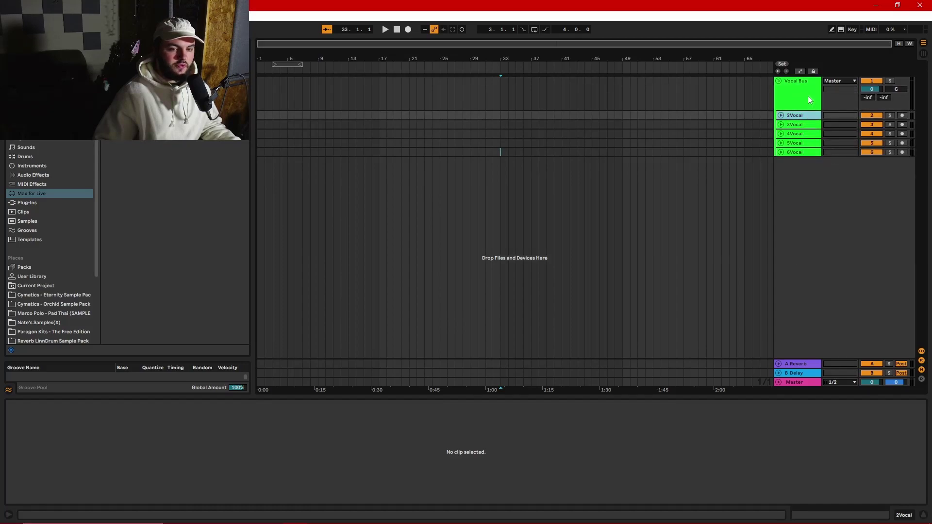
Insert a new audio track below the last Vocal track and name it Guitar.
left_click(806, 153)
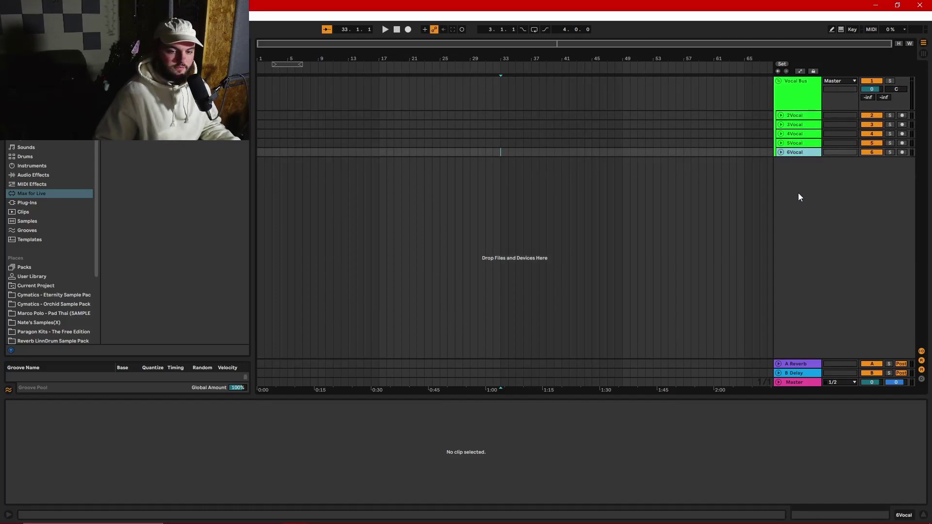
key("ctrl+t")
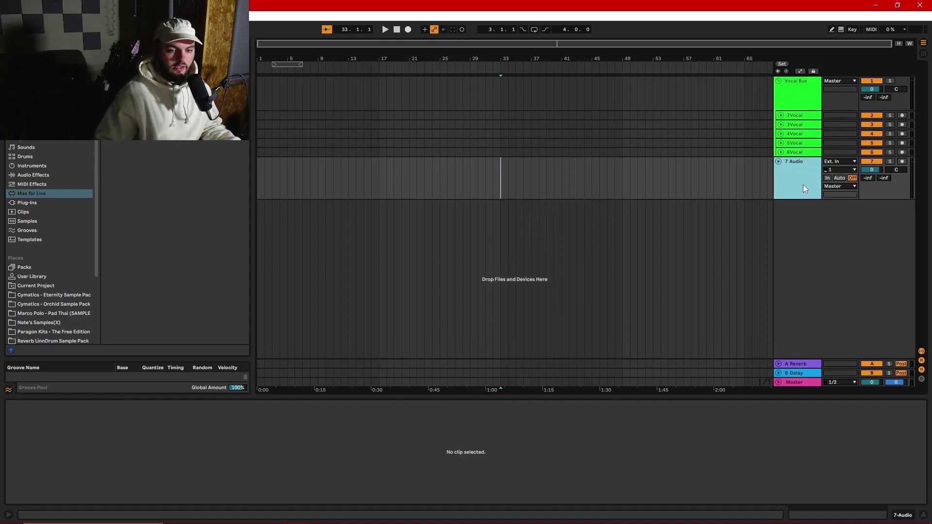
key("ctrl+r")
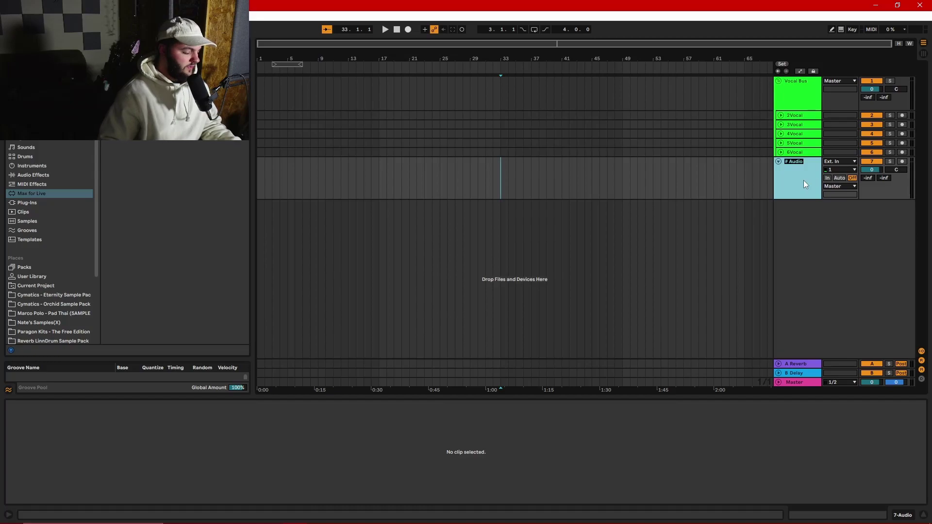
type("Guitar")
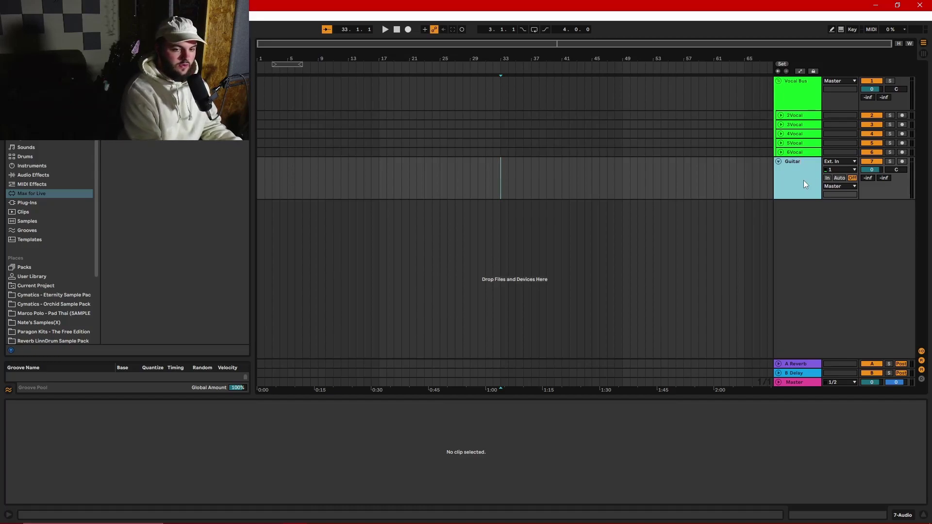
key("Return")
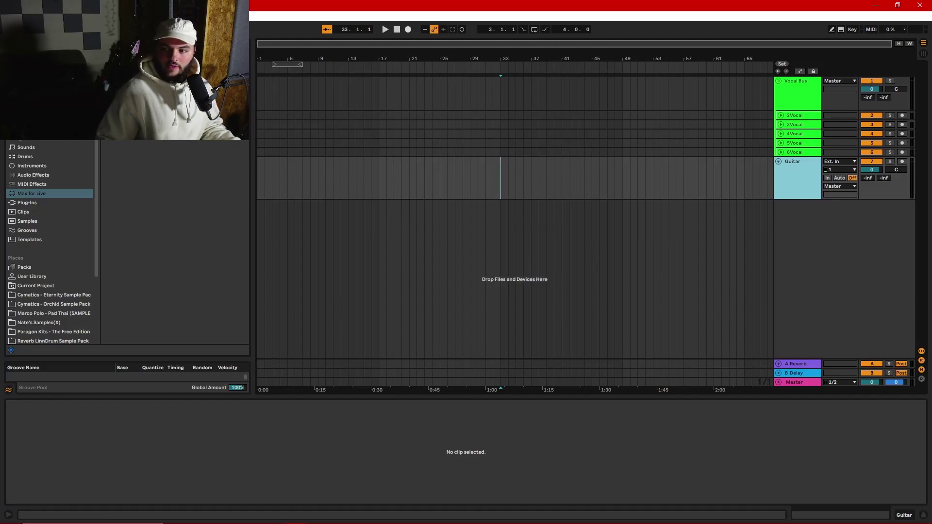
Load the Helix Native plug-in onto the Guitar track and close its plug-in window.
left_click(38, 204)
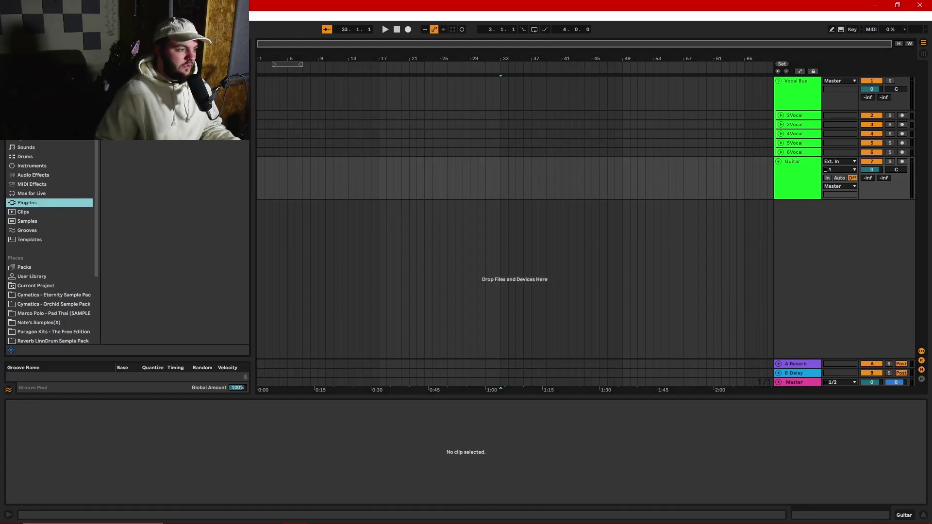
left_click(112, 129)
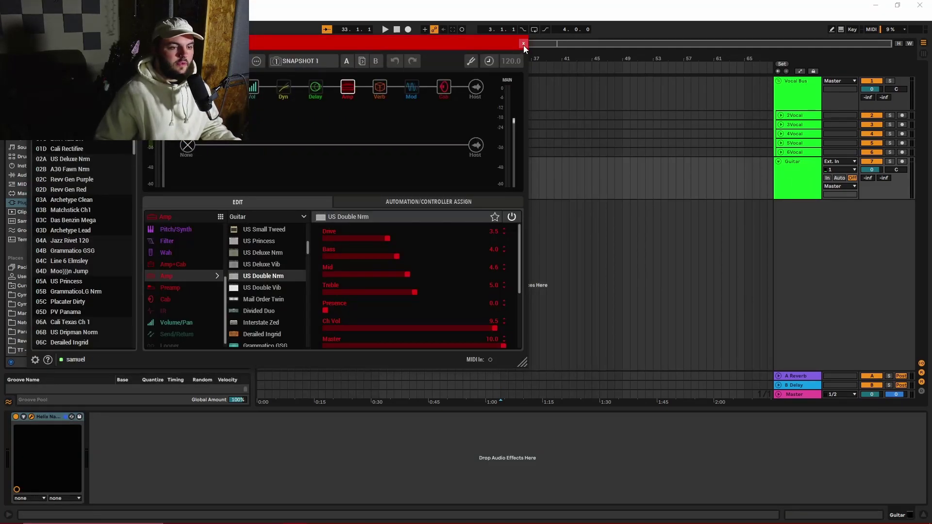
left_click(723, 173)
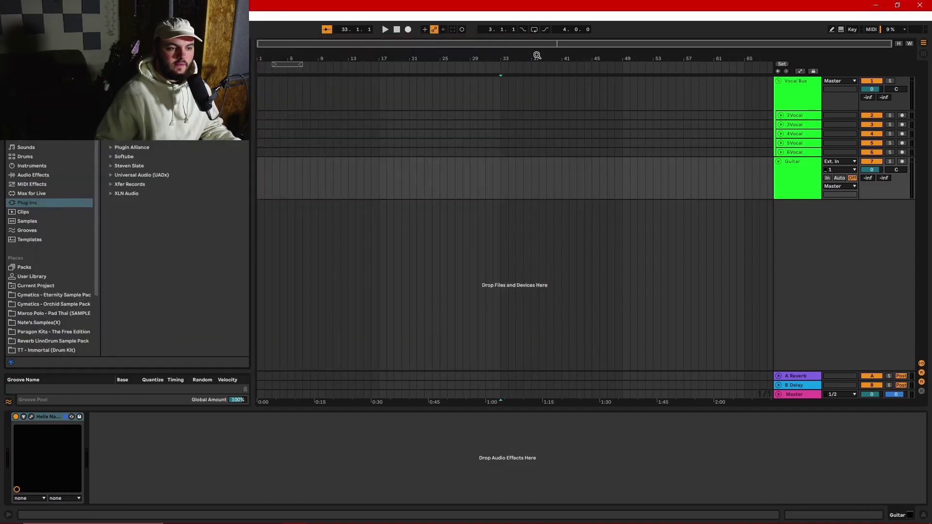
Rename the Guitar track as #Guitar so that its name is numbered automatically.
left_click(791, 176)
key("Left")
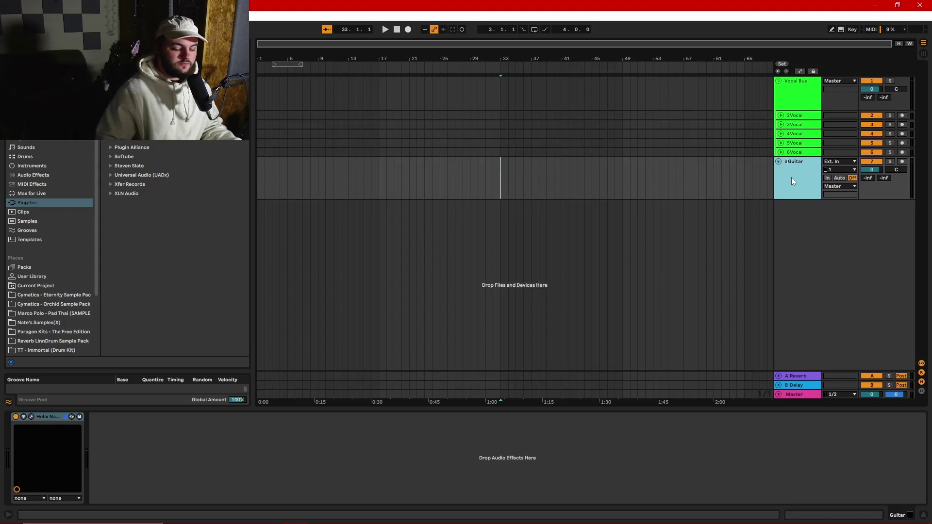
type("7")
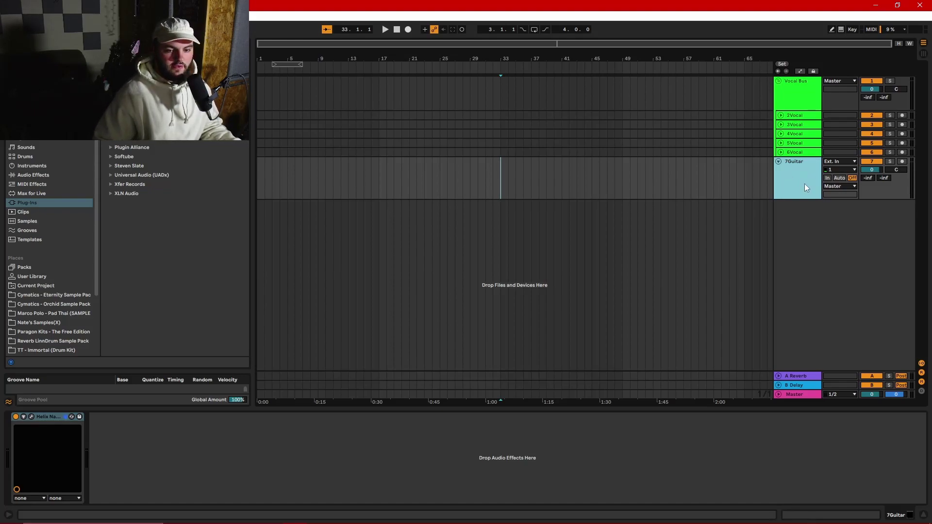
Duplicate the Guitar track with its plug-in three times to make four numbered Guitar tracks.
key("ctrl+d")
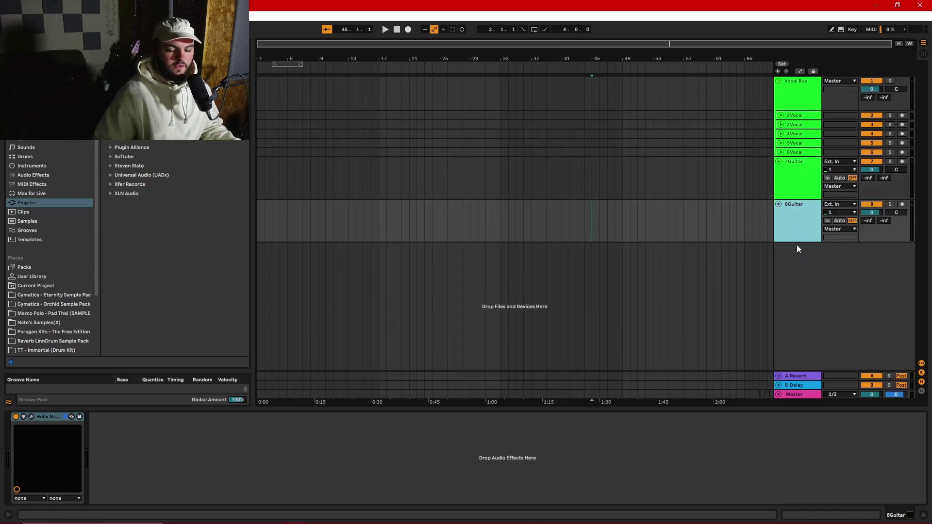
key("ctrl+d")
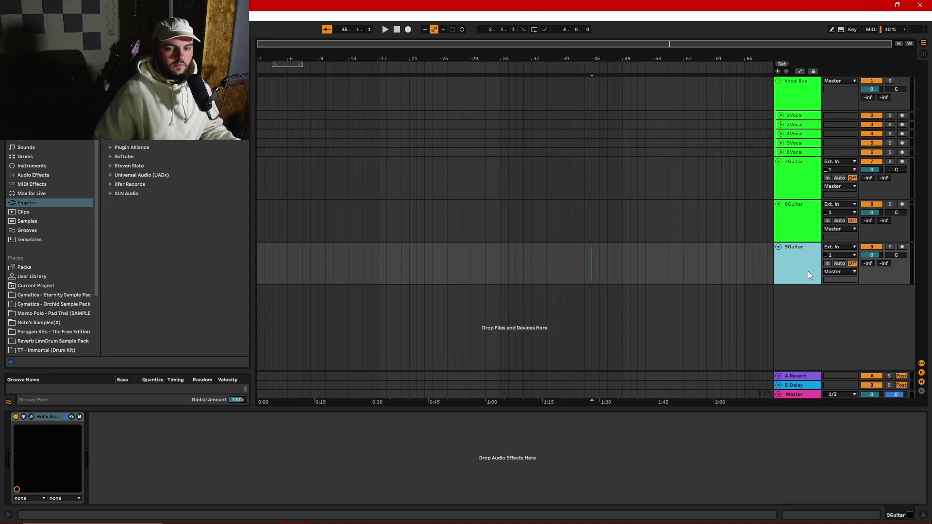
key("ctrl+d")
Group the four numbered Guitar tracks together.
left_click(796, 180)
left_click(800, 297, "shift")
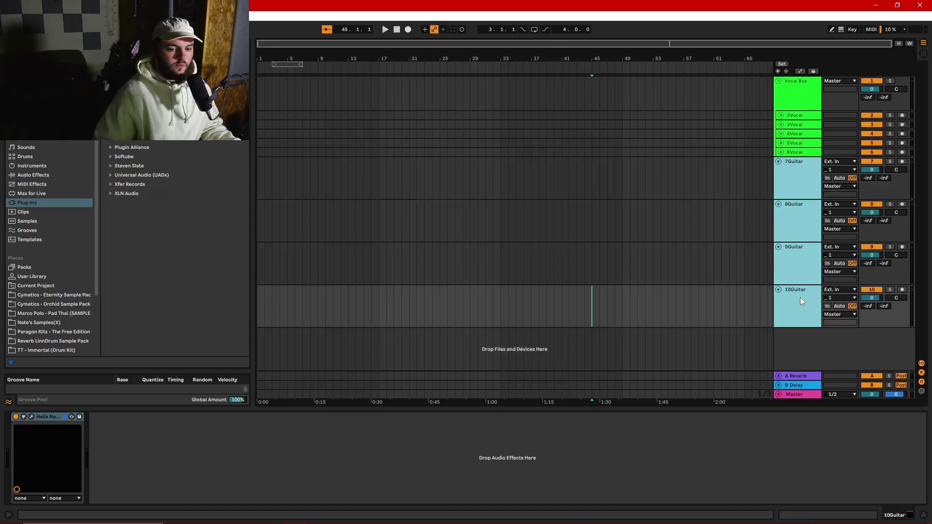
key("ctrl+g")
Rename the new guitar group as Guitar Bus.
right_click(800, 171)
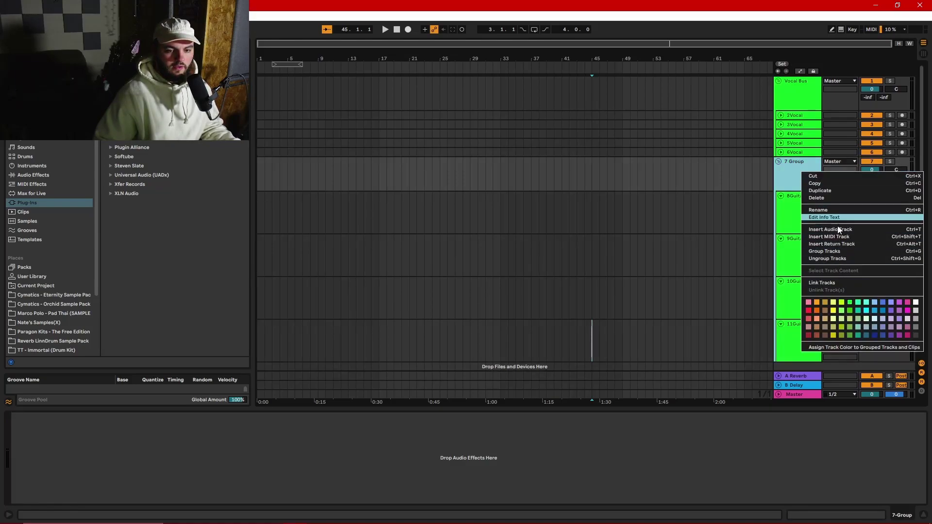
left_click(793, 178)
key("ctrl+r")
type("#")
key("BackSpace")
type("Guitar")
key("Return")
type("Bus")
left_click(799, 205)
Colour the Guitar Bus group blue and assign that colour to its grouped tracks and clips.
left_click(802, 173)
right_click(802, 173)
left_click(826, 352)
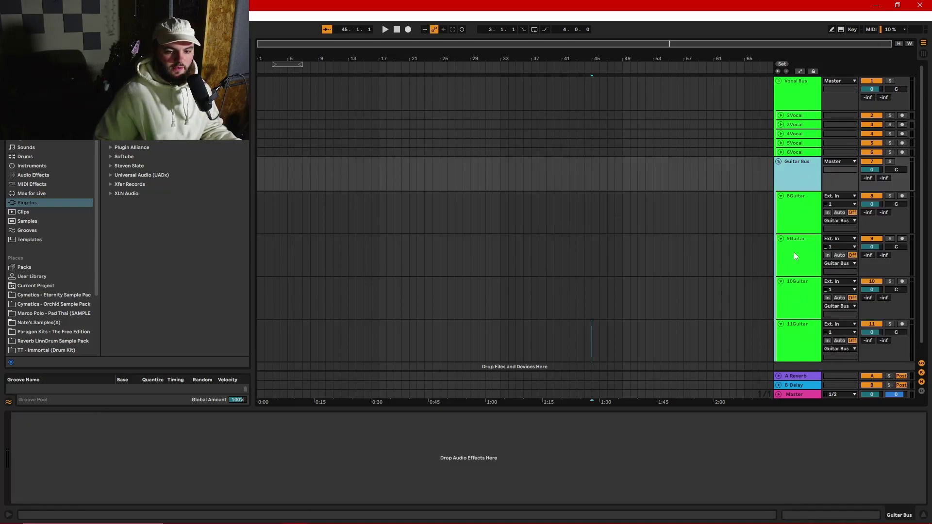
right_click(797, 243)
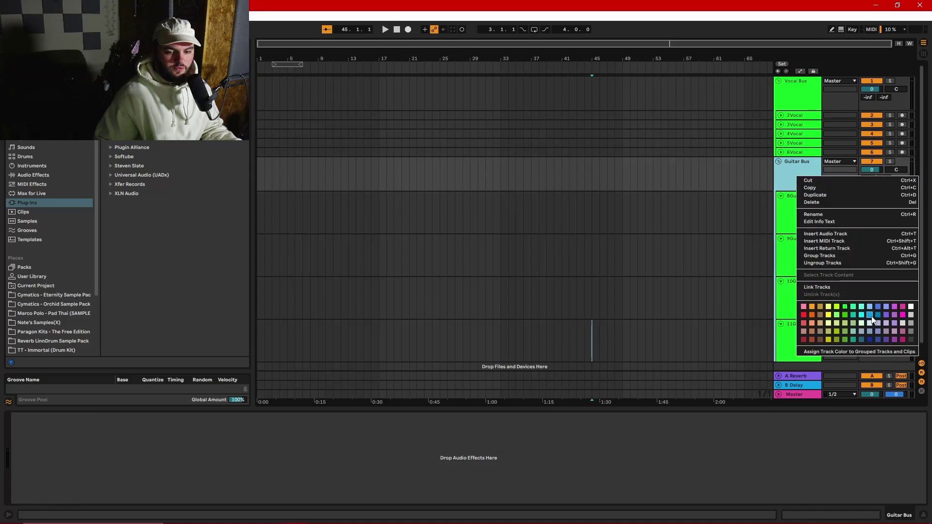
left_click(870, 315)
right_click(802, 167)
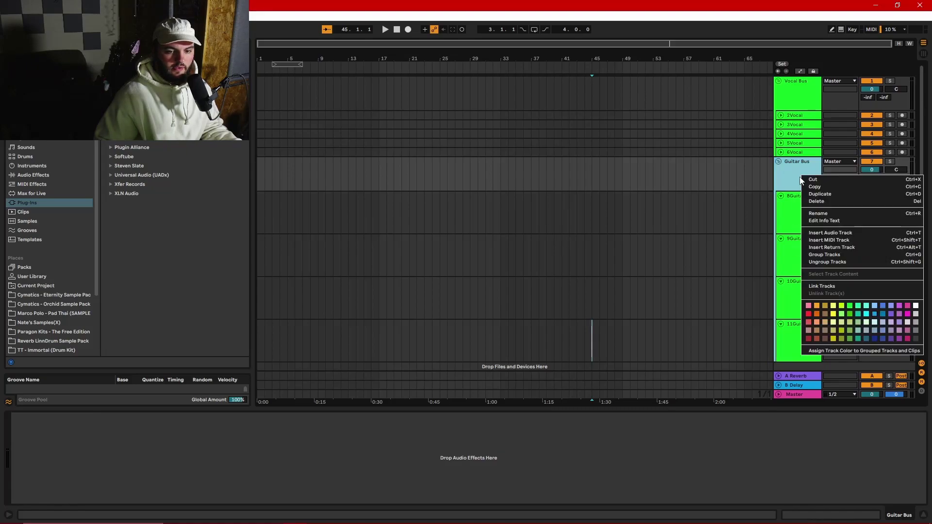
left_click(837, 350)
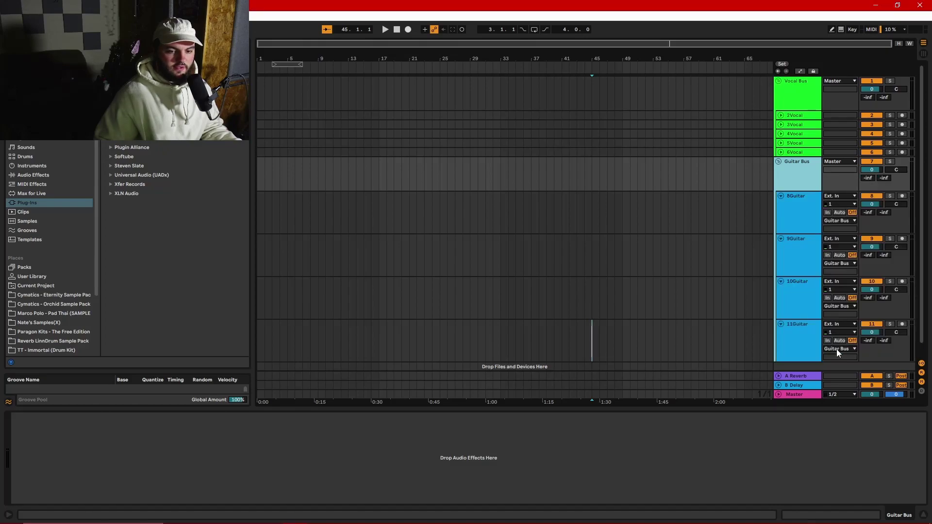
Collapse the four Guitar tracks inside the Guitar Bus group.
left_click(781, 197)
left_click(780, 205)
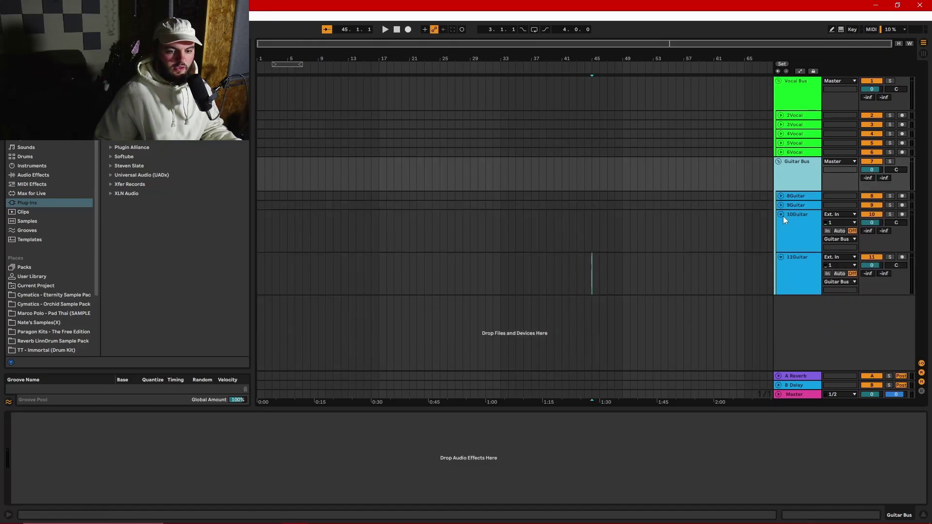
left_click(781, 214)
left_click(781, 224)
Insert a new audio track below the Guitar Bus group and name it Bass.
left_click(801, 224)
left_click(800, 206)
left_click(799, 196)
left_click(801, 181)
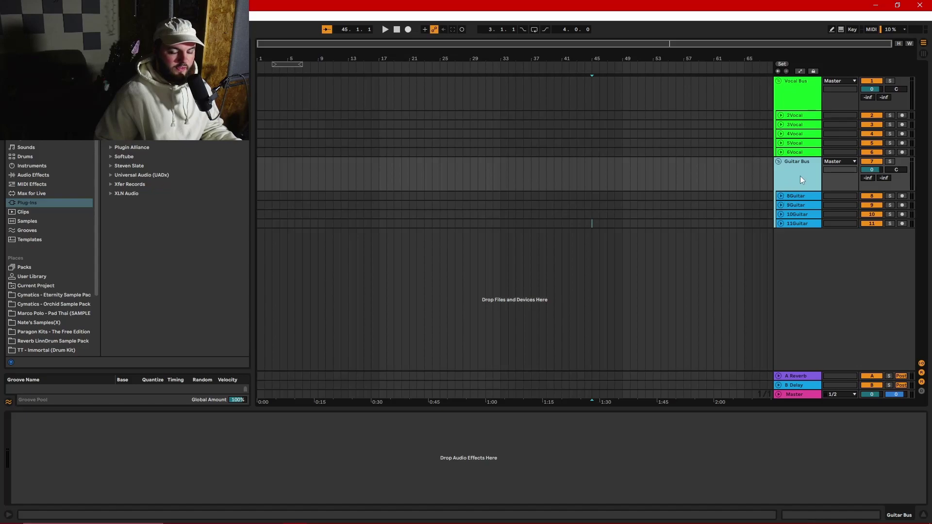
key("ctrl+t")
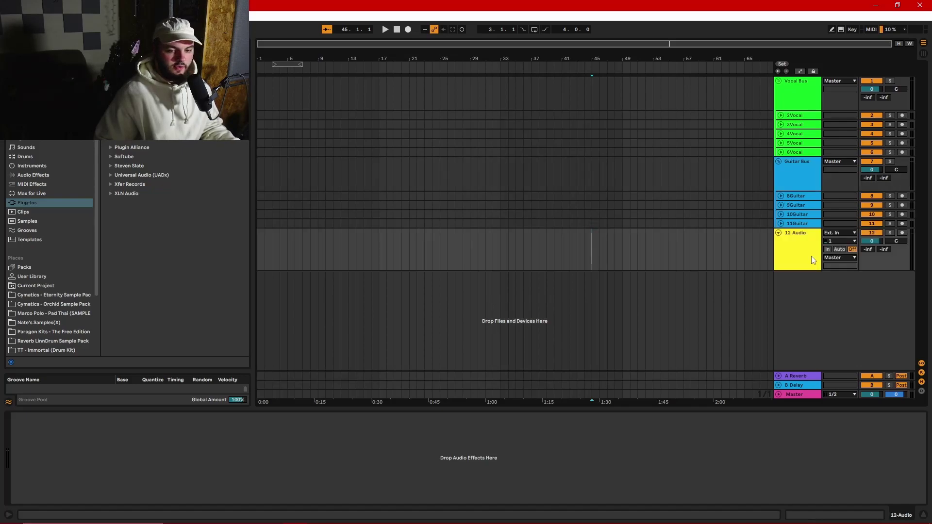
key("ctrl+r")
type("Bass")
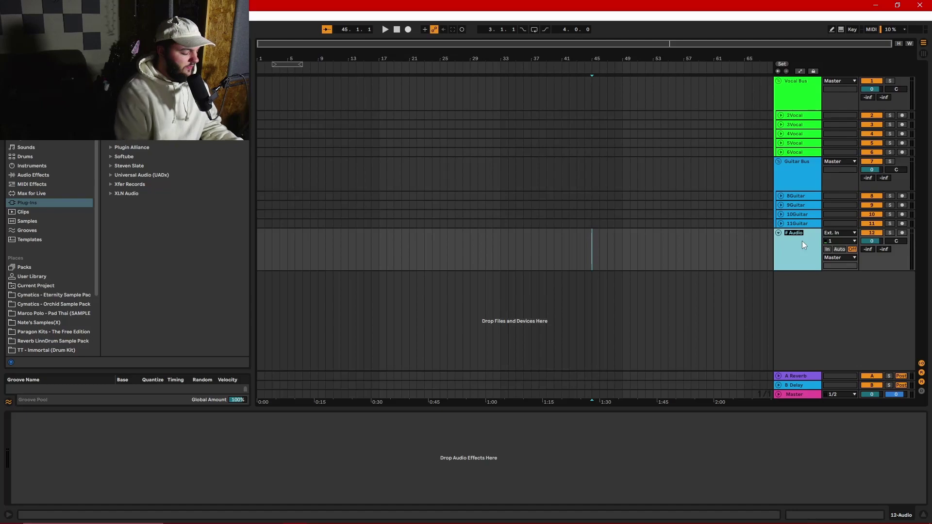
key("Return")
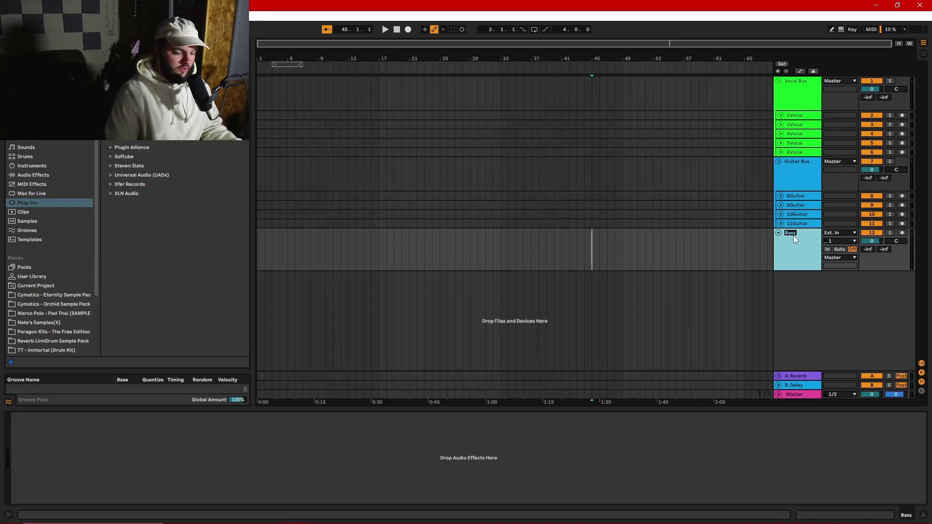
Rename the Bass track as #Bass so that its name is numbered automatically.
key("ctrl+r")
key("Left")
type("#")
key("Return")
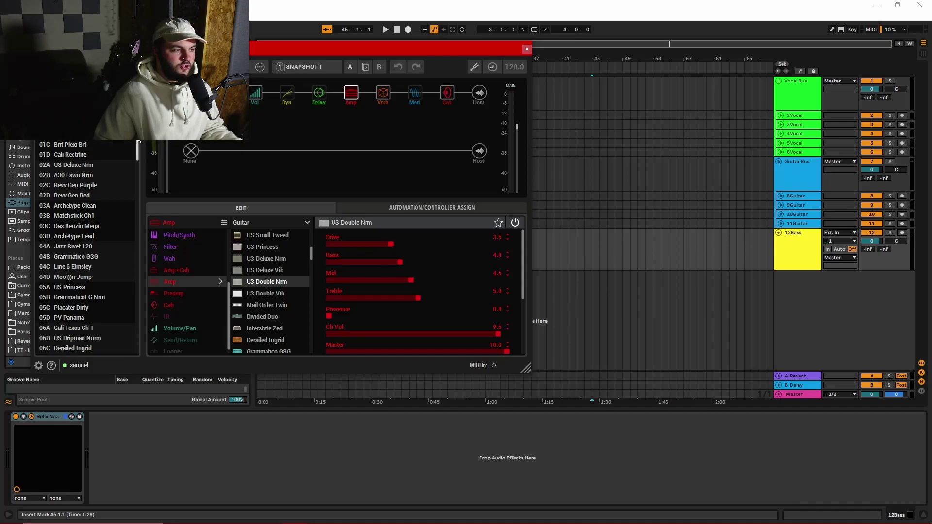
Choose the 10A DI preset in the Bass track's Helix Native plug-in and close the plug-in window.
scroll(138, 143, "down", 3)
left_click_drag(142, 158, 141, 182)
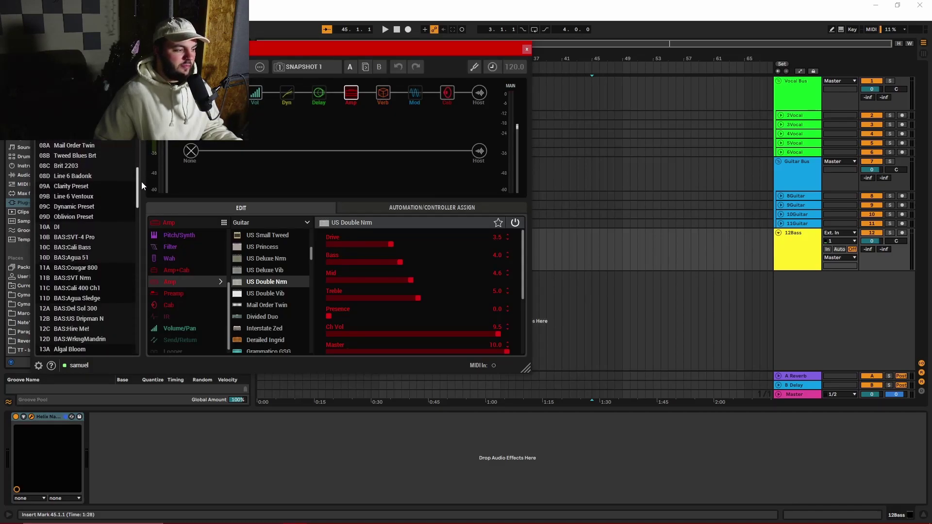
left_click(71, 228)
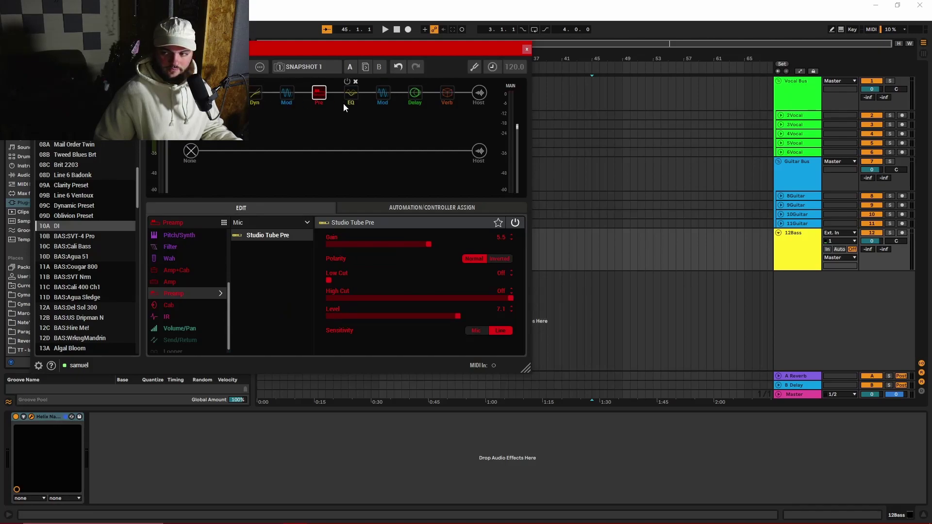
left_click(527, 49)
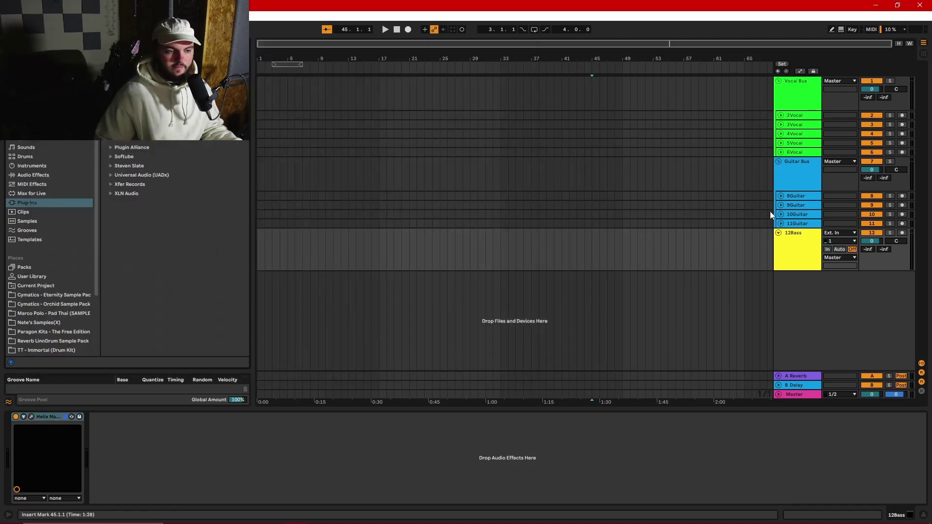
Put the Bass track into its own group and name the group Bass Bus.
left_click(800, 253)
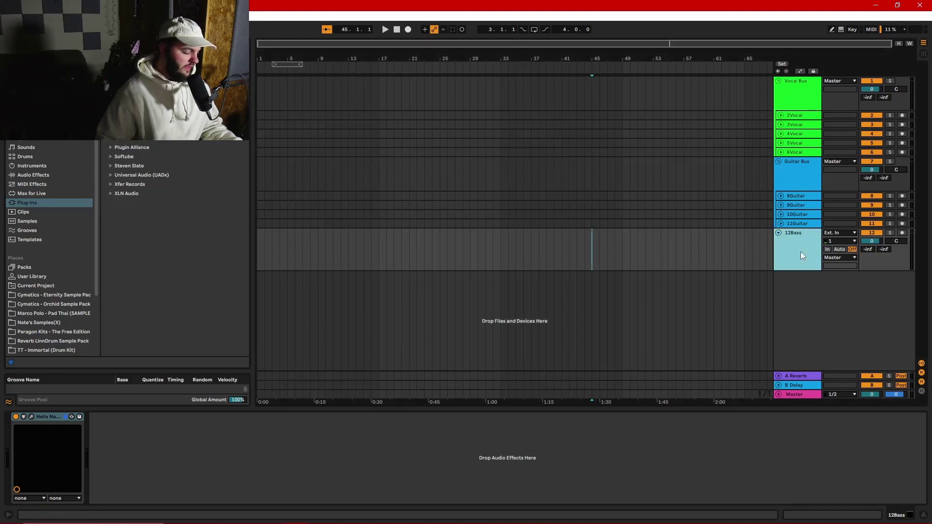
key("ctrl+g")
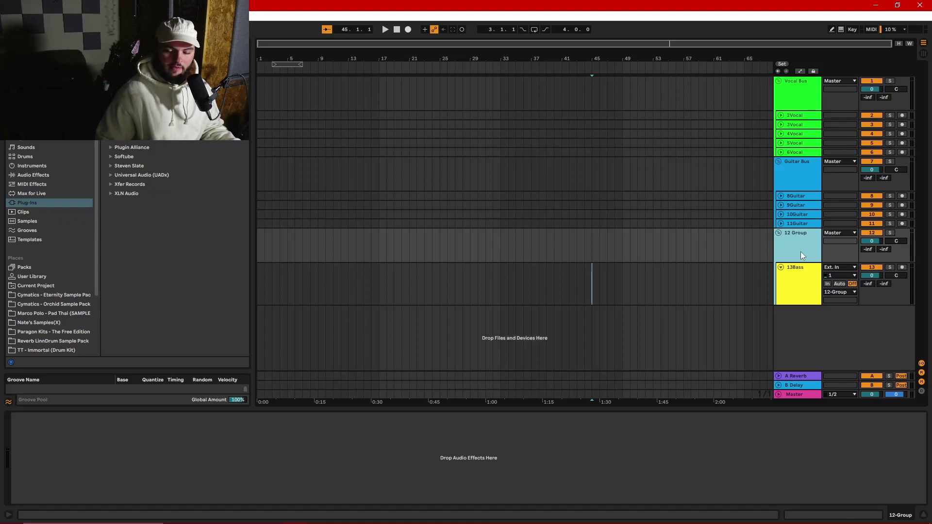
left_click(799, 276)
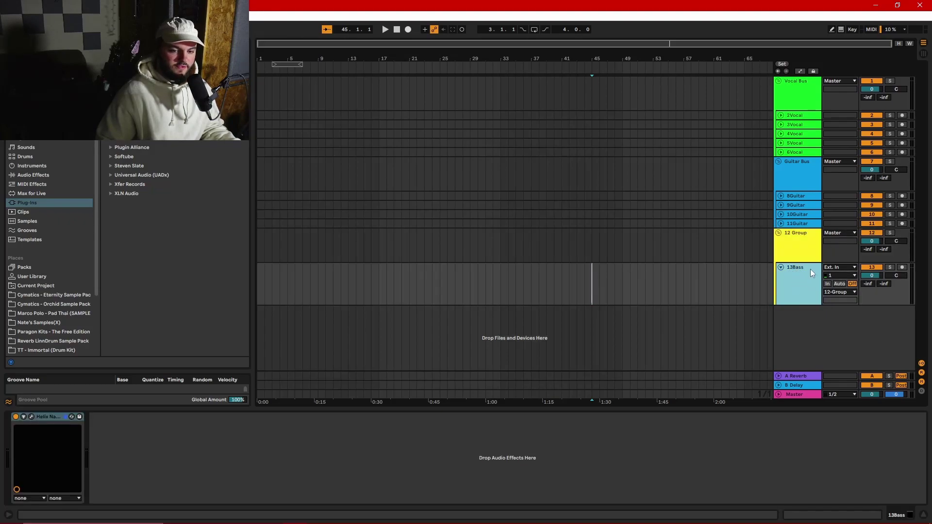
left_click(806, 252)
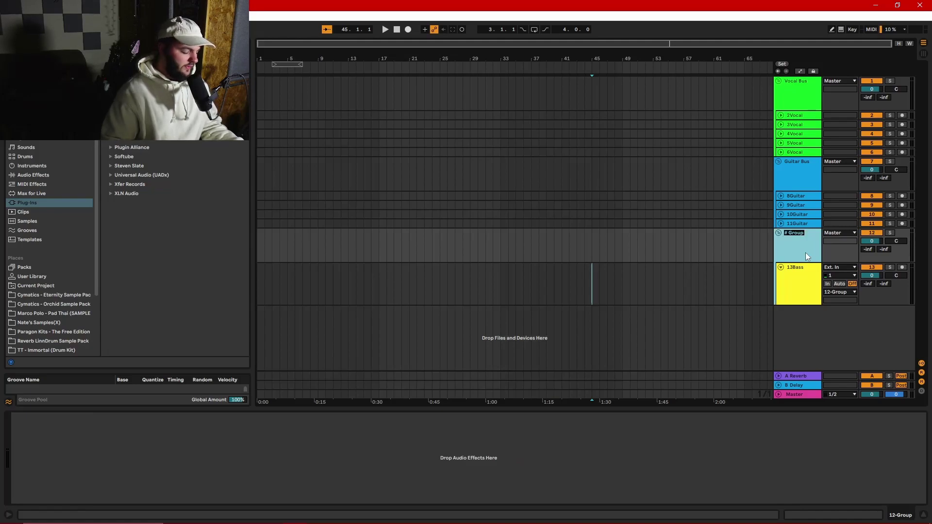
type("BassBus")
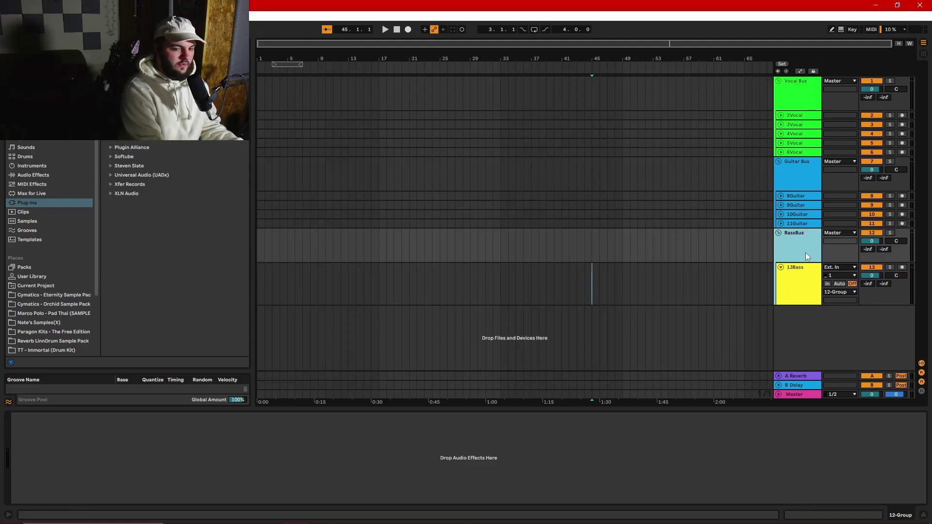
left_click(803, 278)
left_click(800, 246)
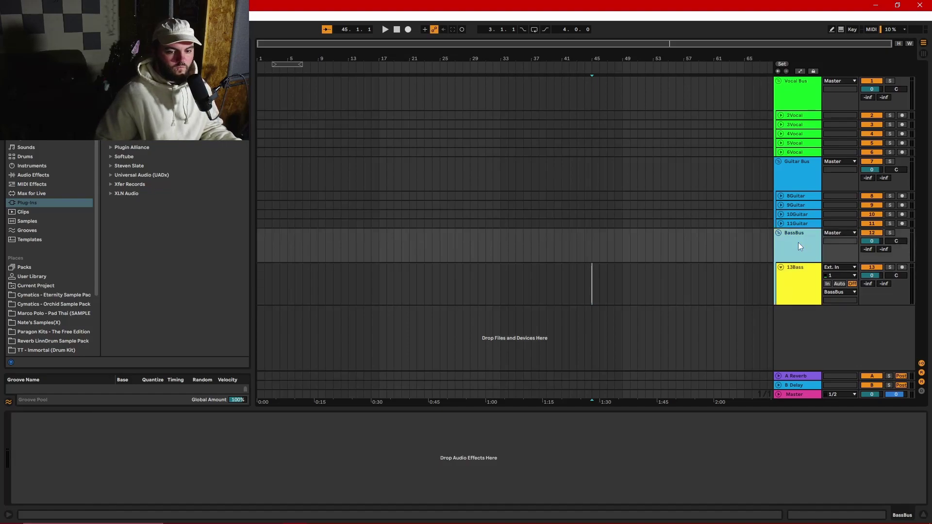
left_click(805, 287)
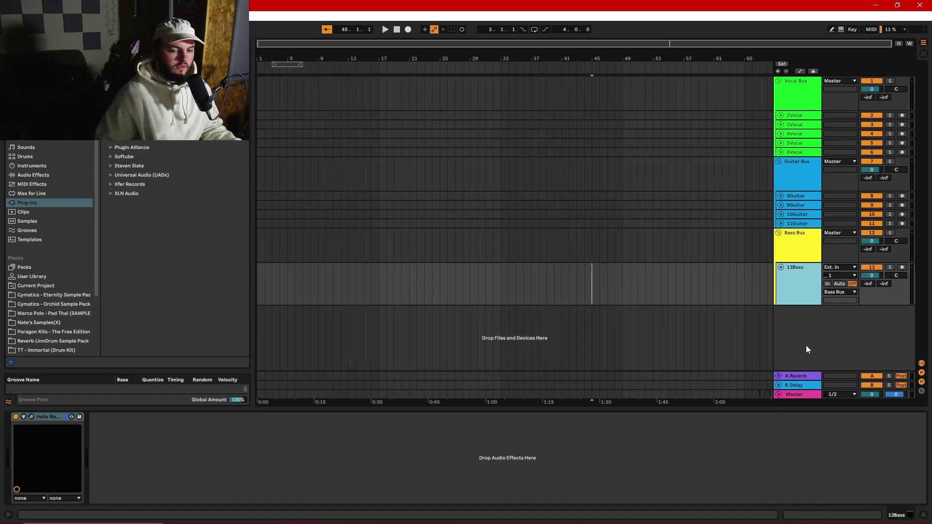
Collapse the Bass track inside the Bass Bus group, keeping the group itself unfolded.
left_click(809, 254)
left_click(779, 234)
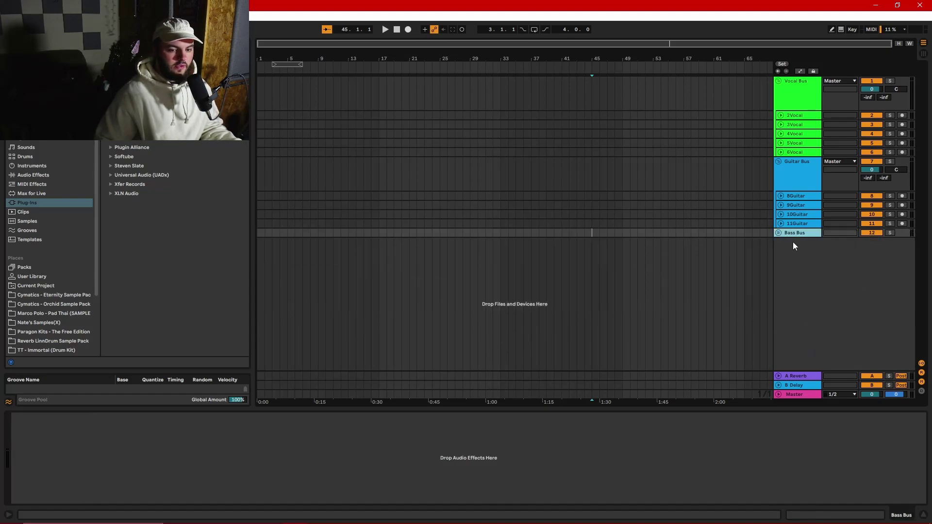
left_click(777, 233)
left_click(782, 267)
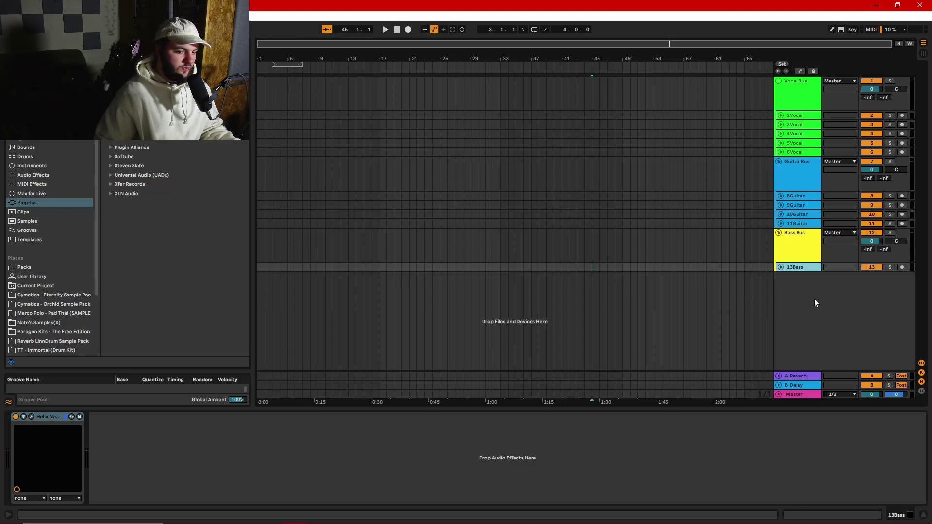
Insert a new MIDI track below the Bass Bus group and load Addictive Drums 2 onto it.
key("ctrl+shift+t")
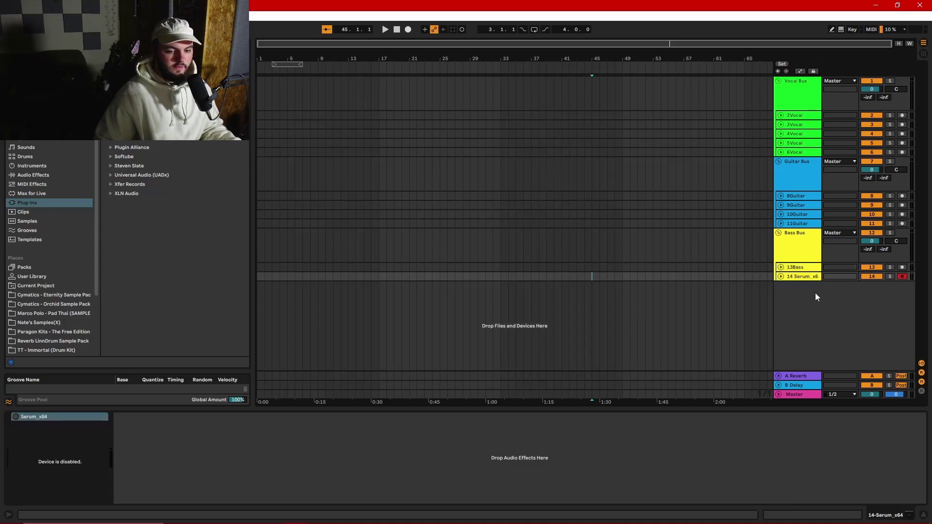
left_click(779, 277)
left_click_drag(699, 287, 415, 284)
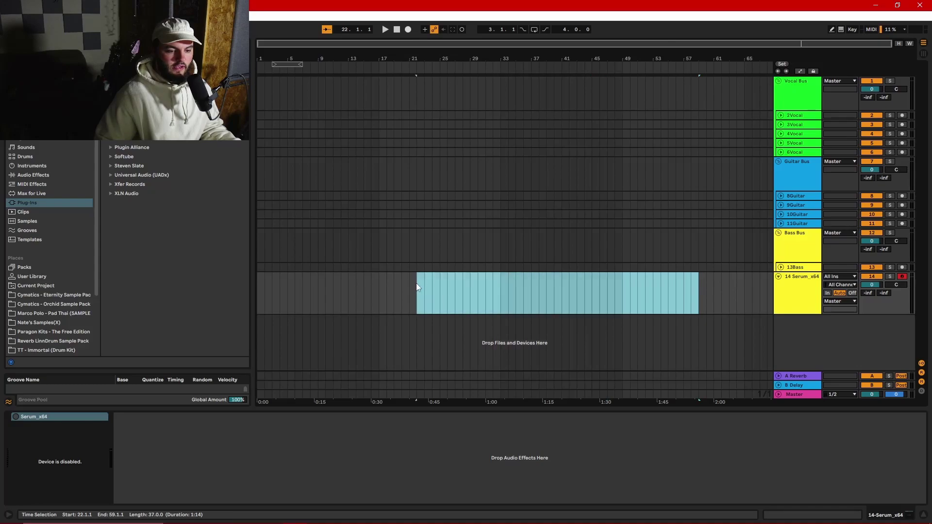
left_click(691, 301)
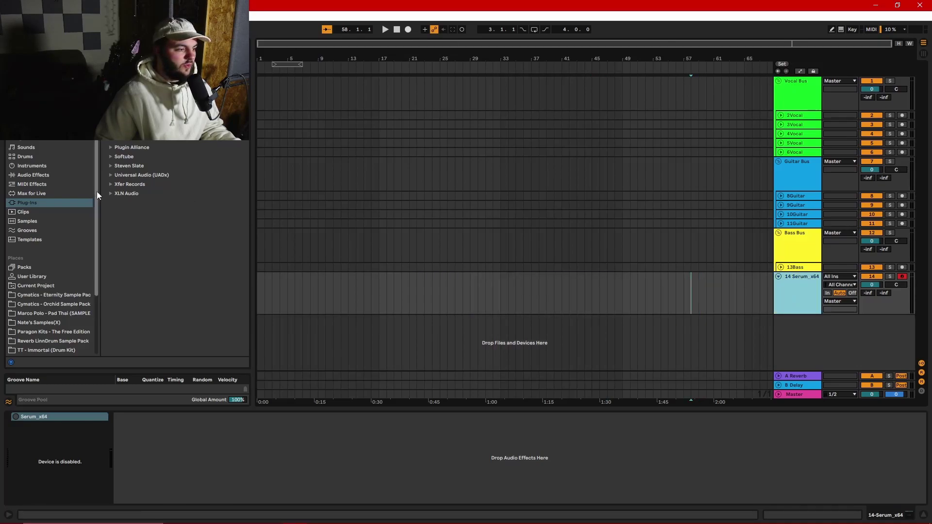
scroll(112, 162, "down", 3)
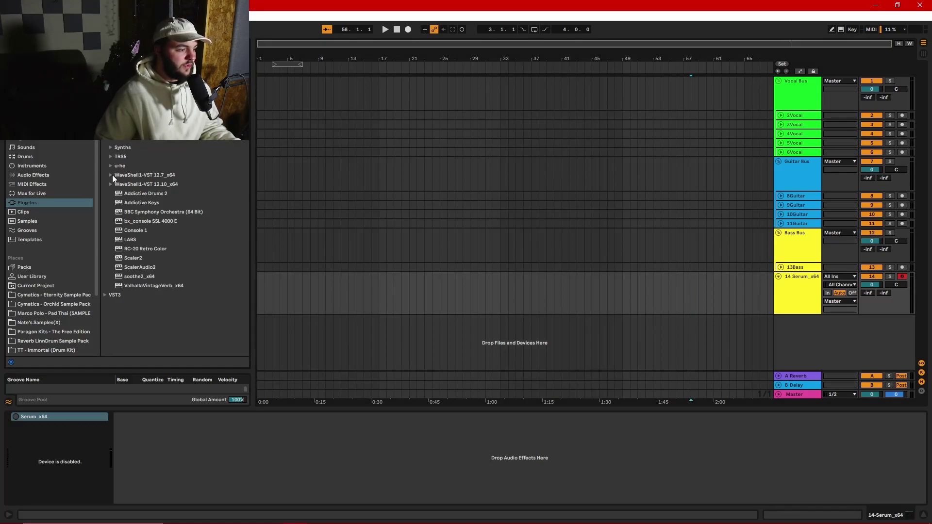
left_click_drag(149, 194, 794, 297)
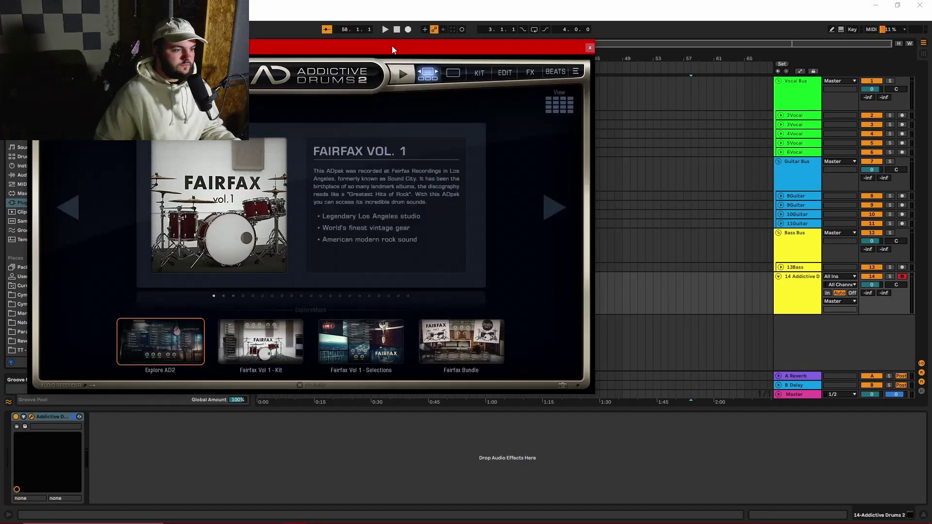
Search the Addictive Drums 2 presets for gate, load Black Velvet - Gate To Heaven, and close the plug-in window.
left_click_drag(391, 45, 570, 172)
left_click(331, 197)
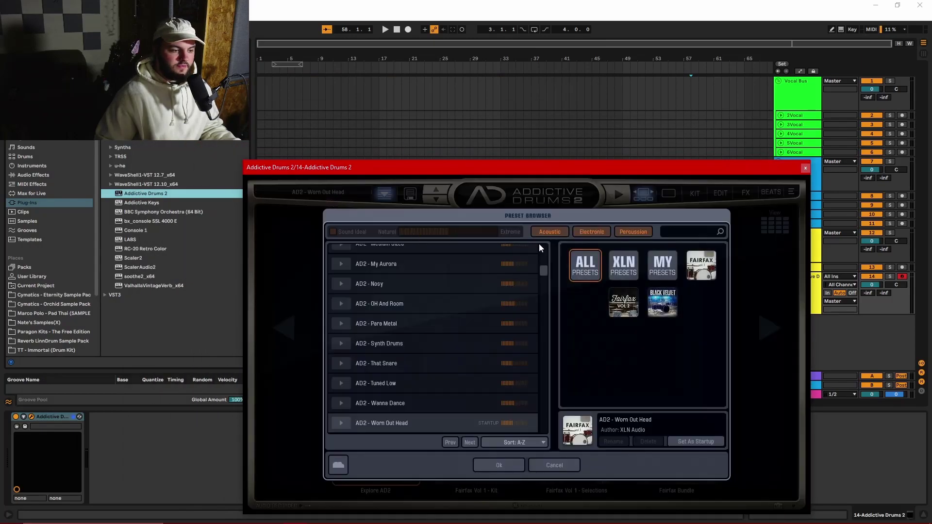
left_click(669, 235)
type("gate")
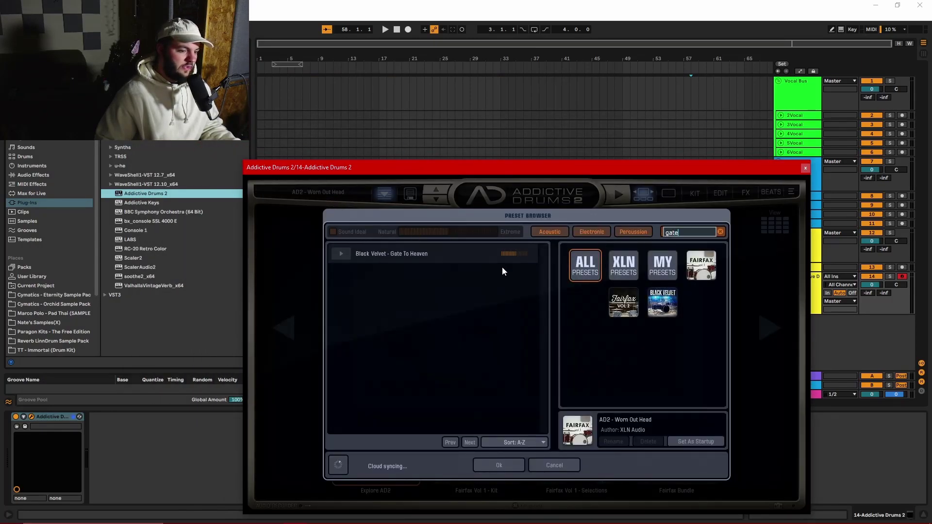
double_click(421, 255)
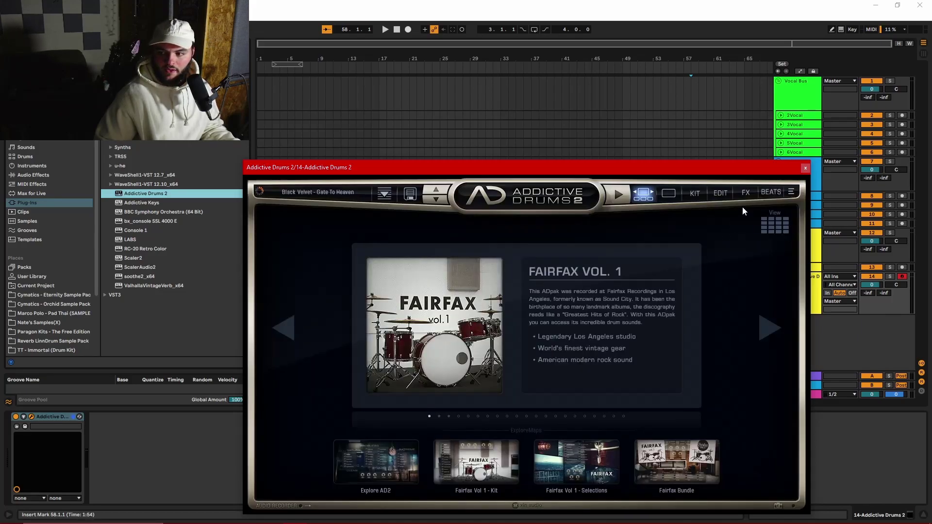
left_click(805, 168)
Rename the Addictive Drums 2 track as Drums Trigger.
left_click(796, 291)
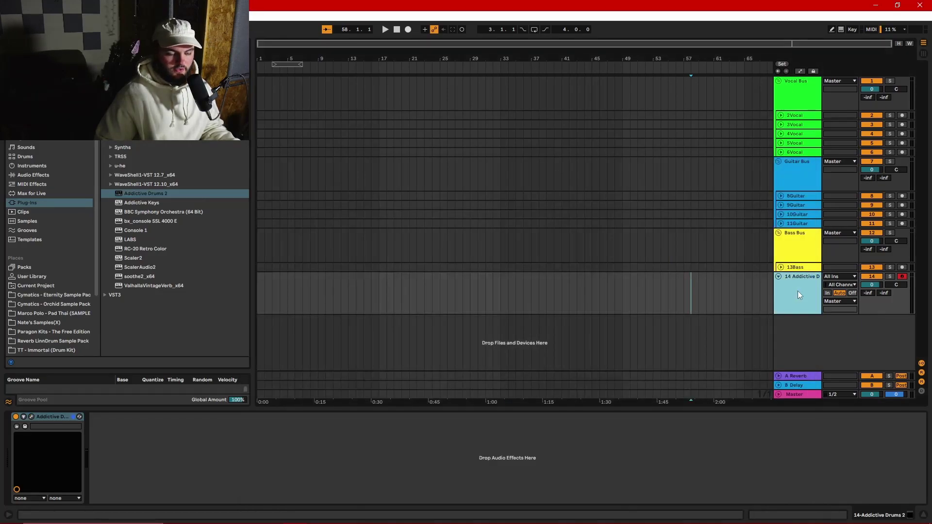
key("ctrl+r")
type("Drum")
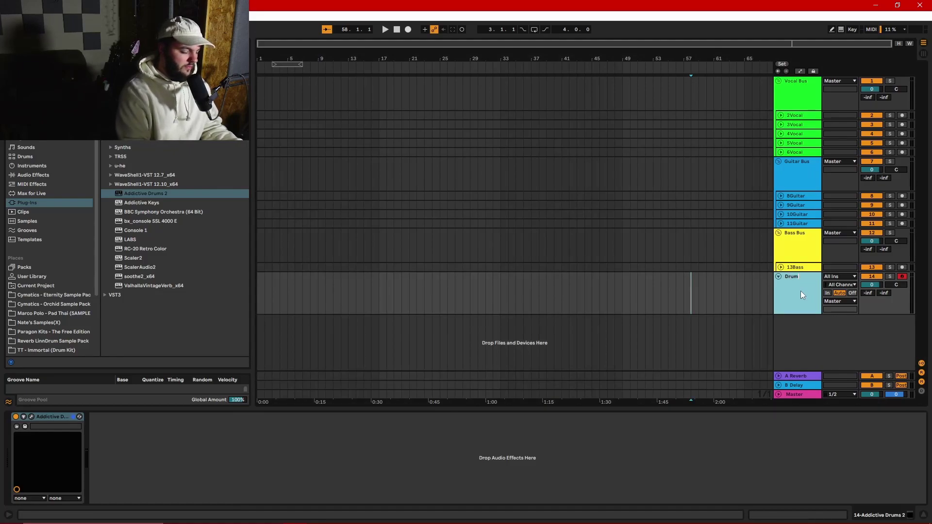
type("s Trig")
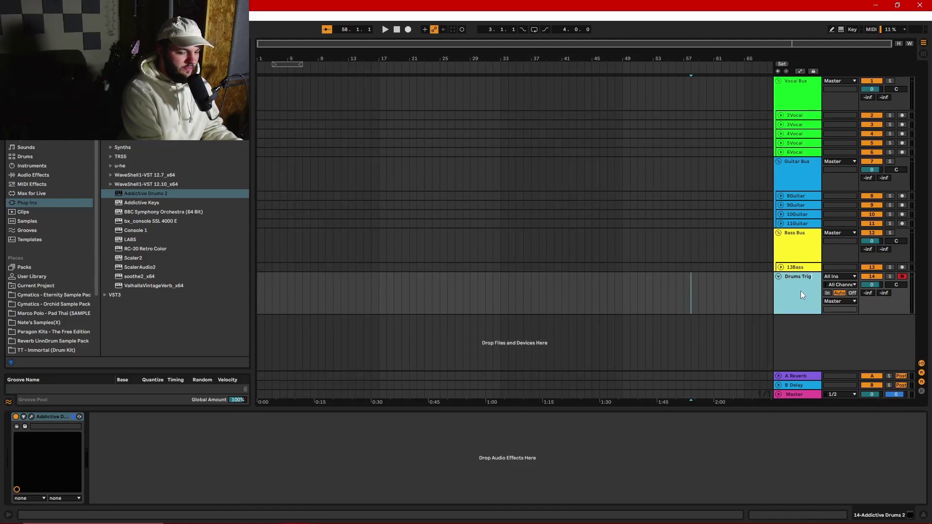
type("ger")
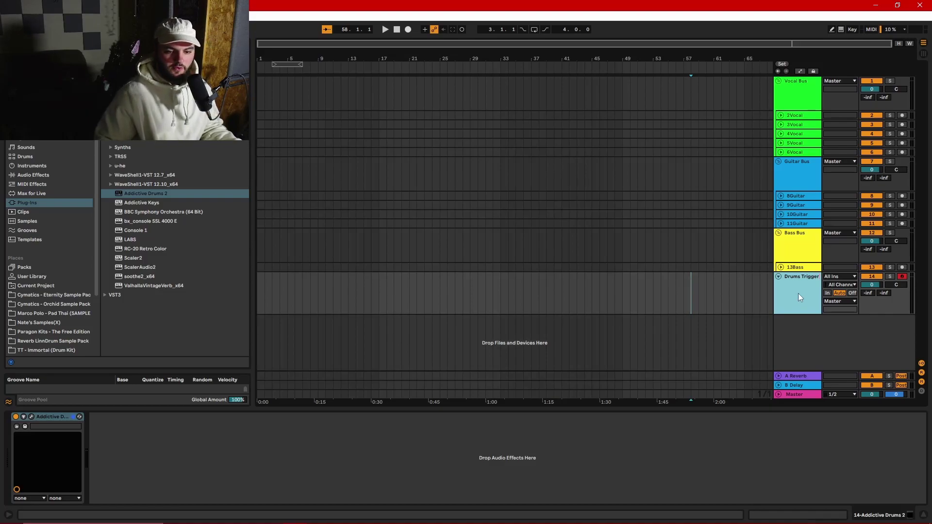
key("Return")
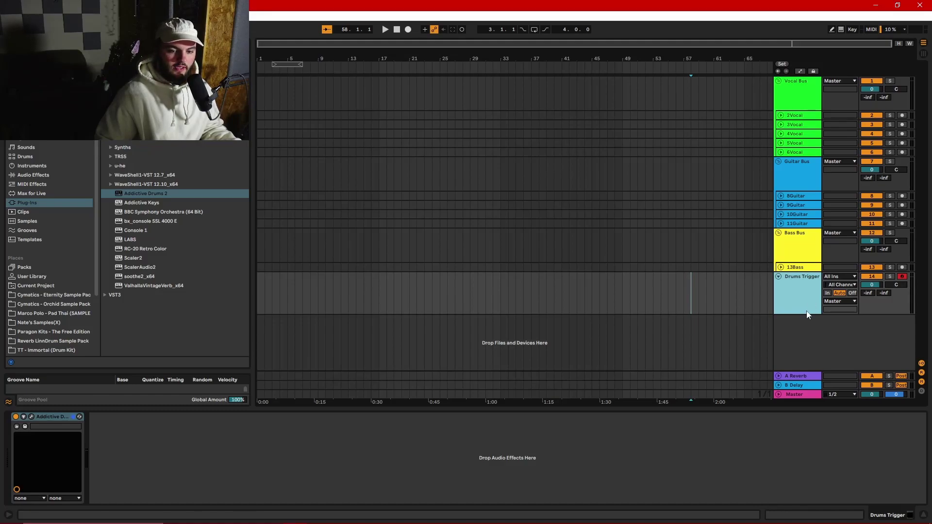
Insert four new audio tracks below the Drums Trigger track.
key("ctrl+t")
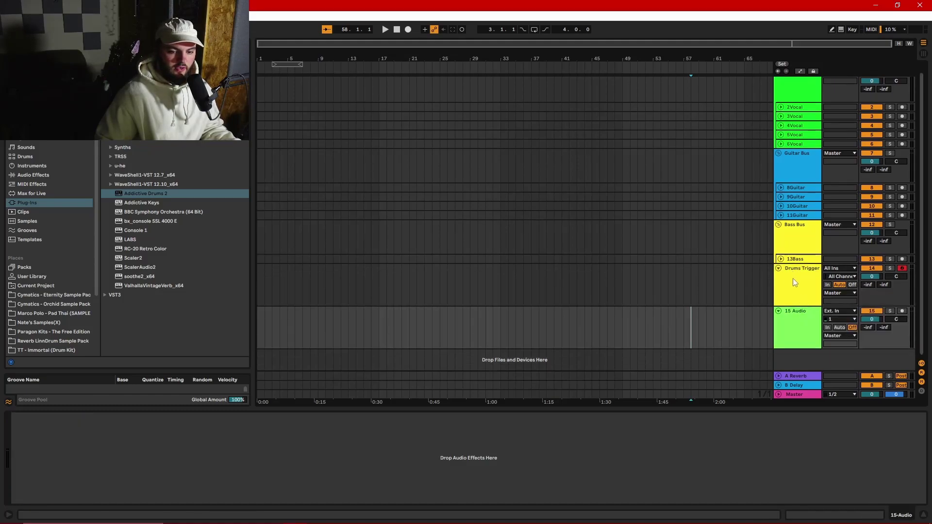
key("ctrl+t")
key("ctrl+t")
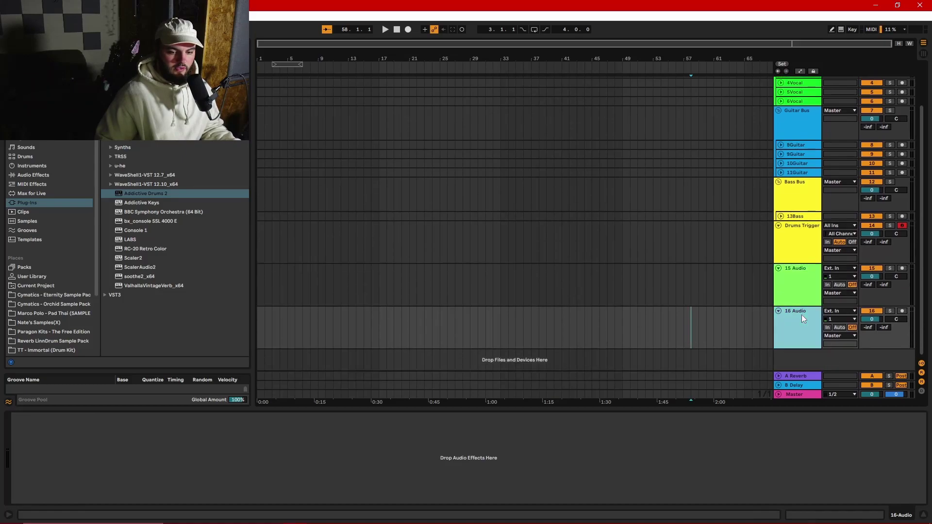
key("ctrl+t")
key("ctrl+t")
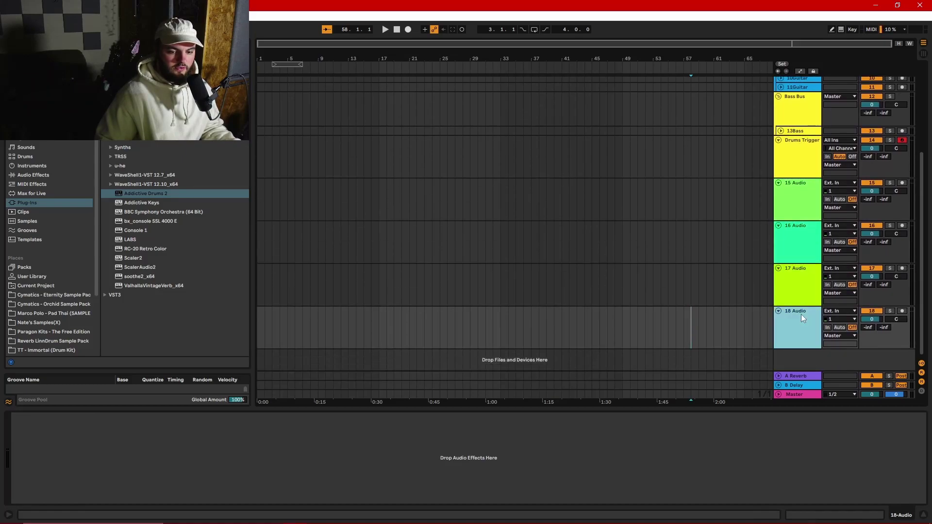
Open the Addictive Drums 2 plug-in on the Drums Trigger track and show its Kit page with the mixer.
scroll(805, 301, "up", 3)
left_click(808, 212)
left_click(32, 417)
left_click_drag(480, 158, 486, 55)
left_click(695, 82)
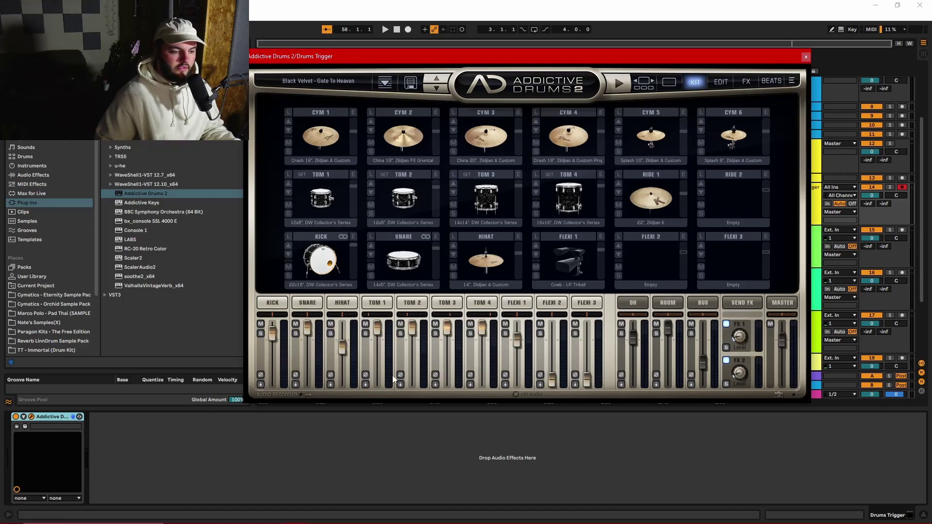
Route the Kick, Snare, HiHat, Tom 1, Tom 2 and Tom 3 mixer channels to Separate Out (Post Fader) + Master.
left_click(261, 385)
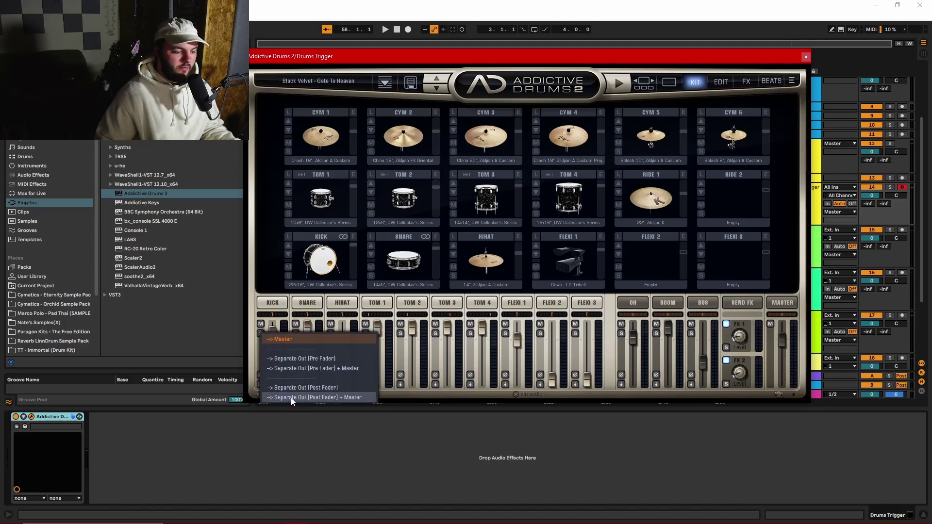
left_click(292, 398)
left_click(296, 385)
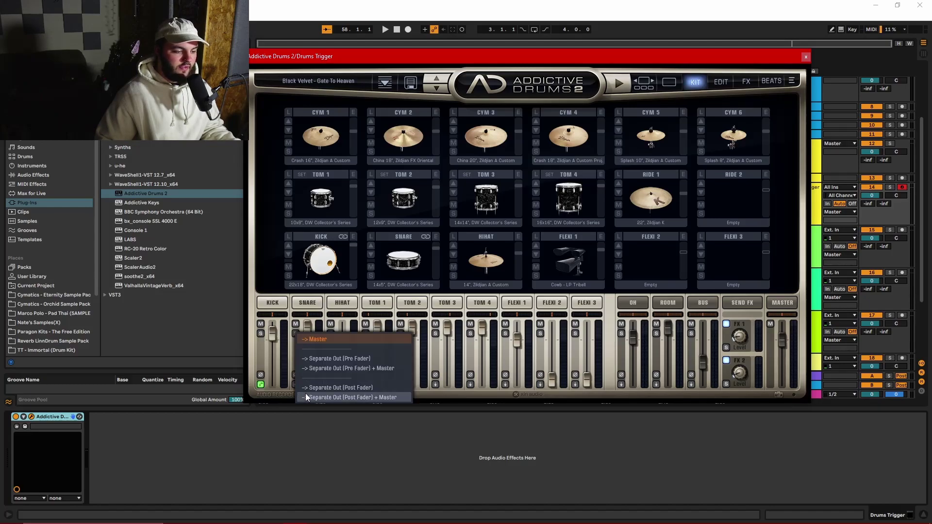
left_click(305, 395)
left_click(330, 384)
left_click(348, 400)
left_click(365, 385)
left_click(386, 398)
left_click(400, 385)
left_click(416, 397)
left_click(435, 384)
left_click(452, 397)
left_click(471, 385)
left_click(491, 398)
left_click(505, 385)
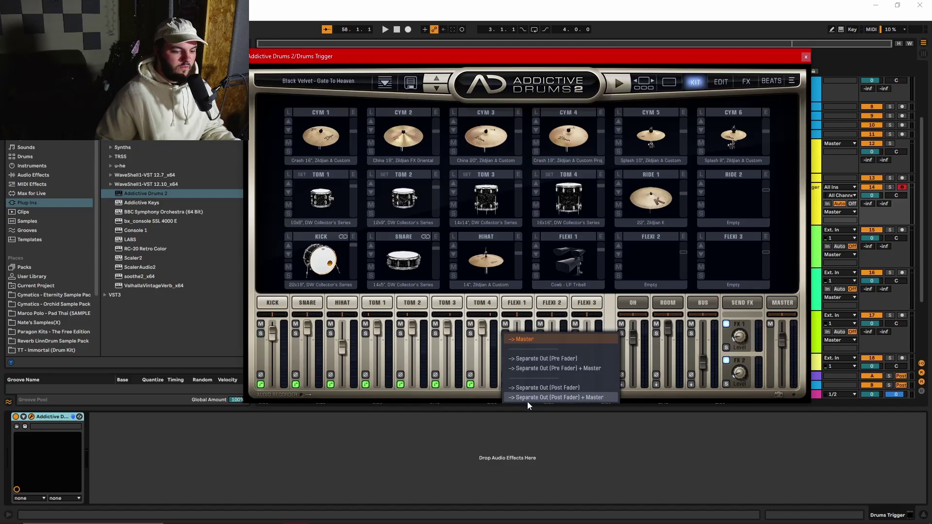
left_click(592, 399)
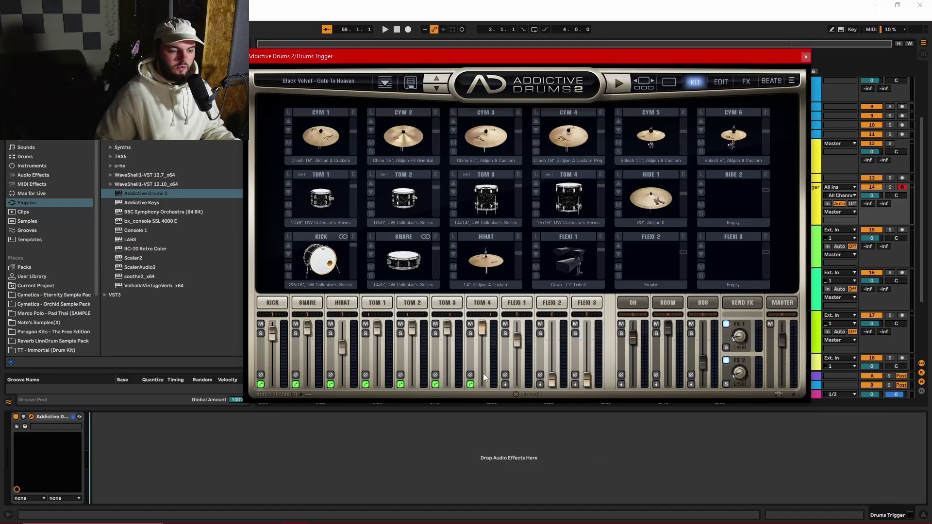
left_click(470, 385)
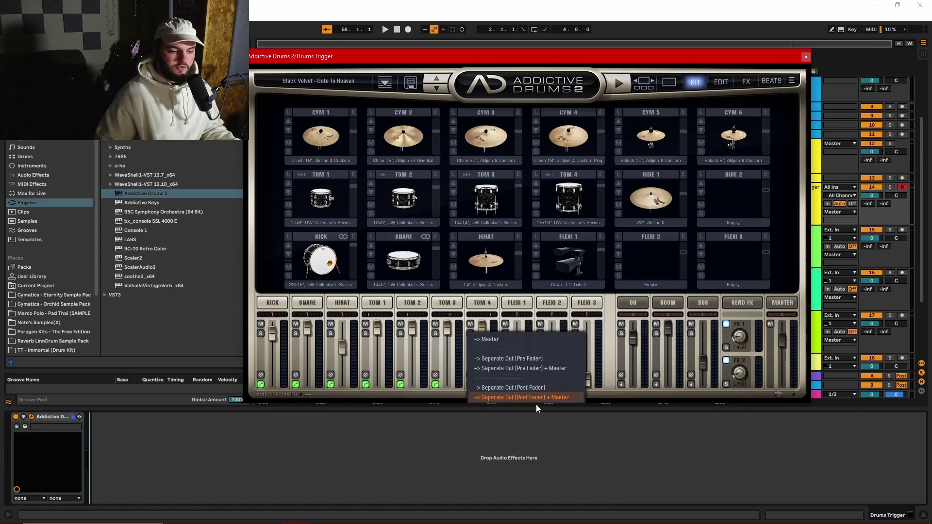
left_click(498, 339)
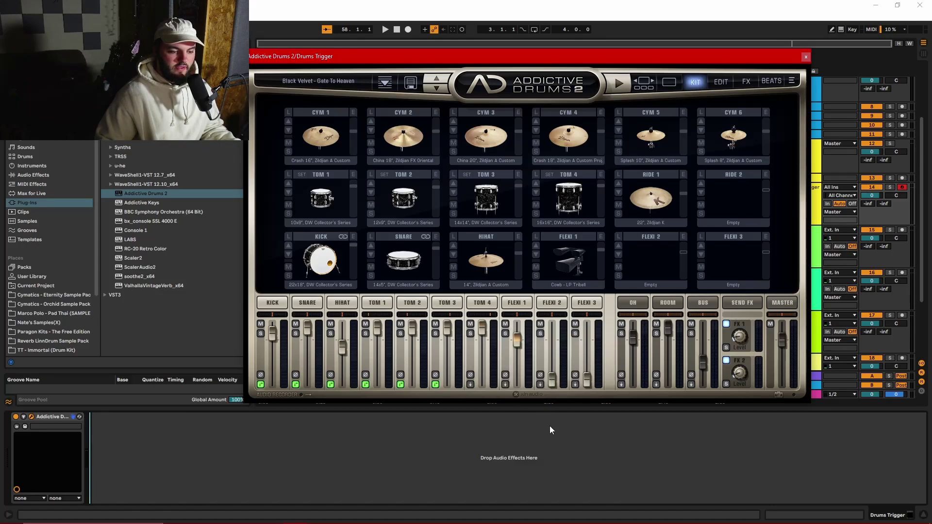
Route the OH, Room and Bus mixer channels to Separate Out (Post Fader) + Master and close the plug-in window.
left_click(622, 385)
left_click(669, 400)
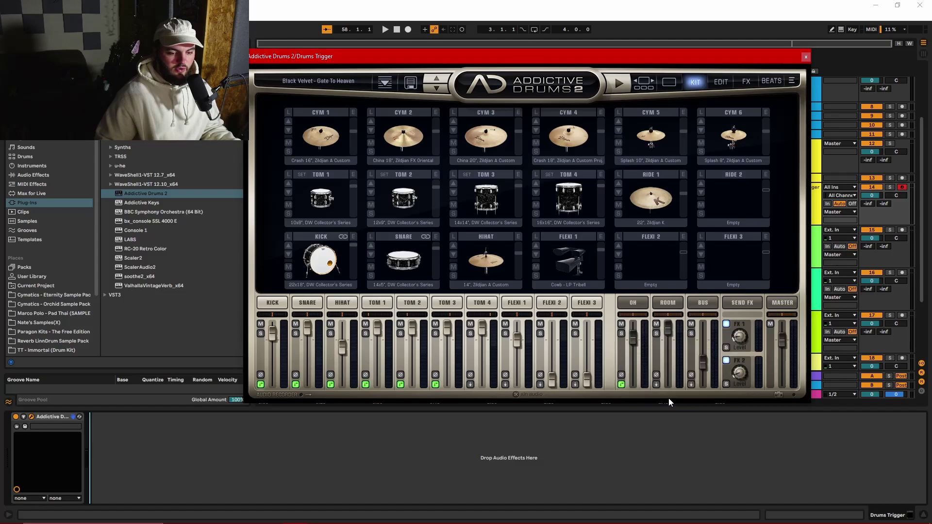
left_click(656, 385)
left_click(684, 394)
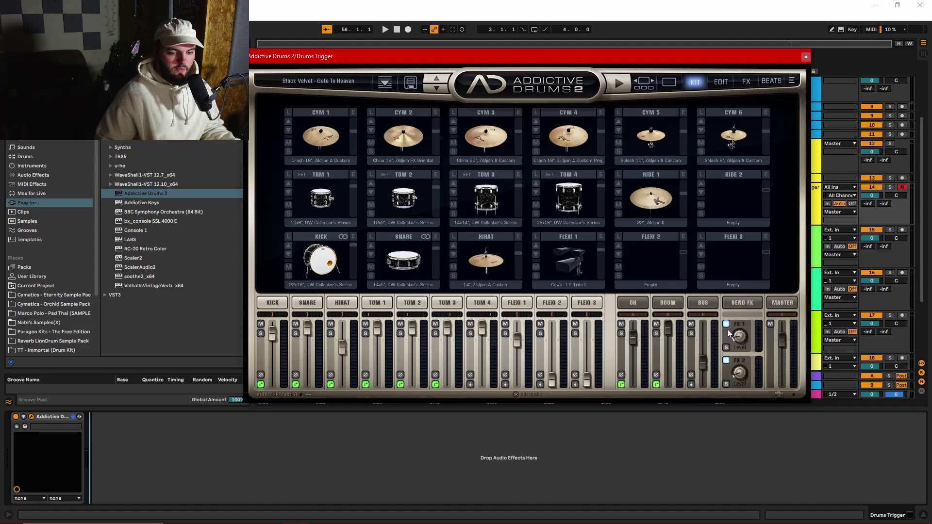
left_click(692, 385)
left_click(701, 397)
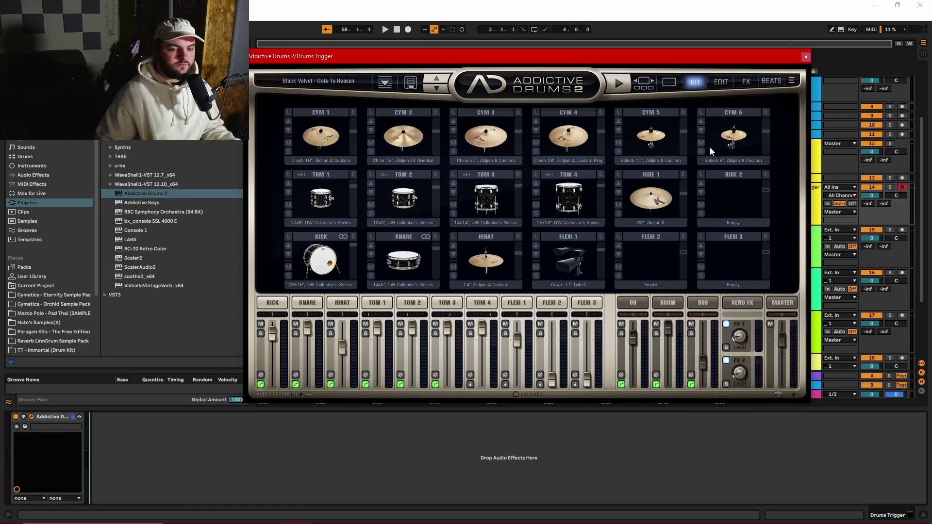
left_click(806, 57)
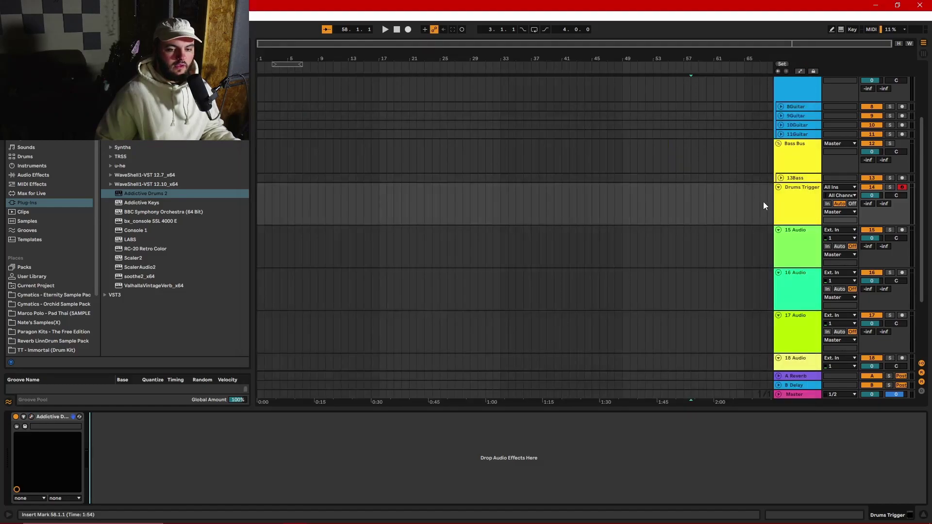
Review the order of the Addictive Drums 2 mixer channels, then close the plug-in window.
left_click(796, 239)
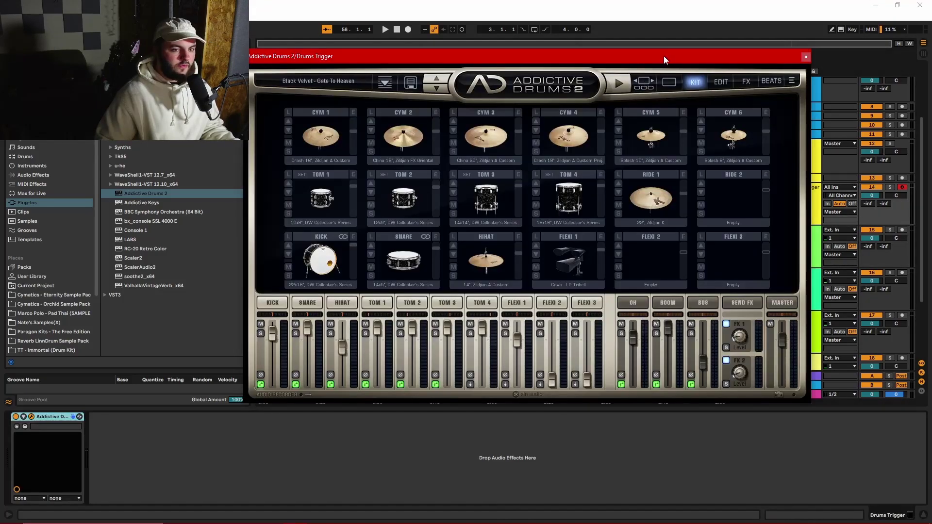
left_click_drag(664, 56, 528, 48)
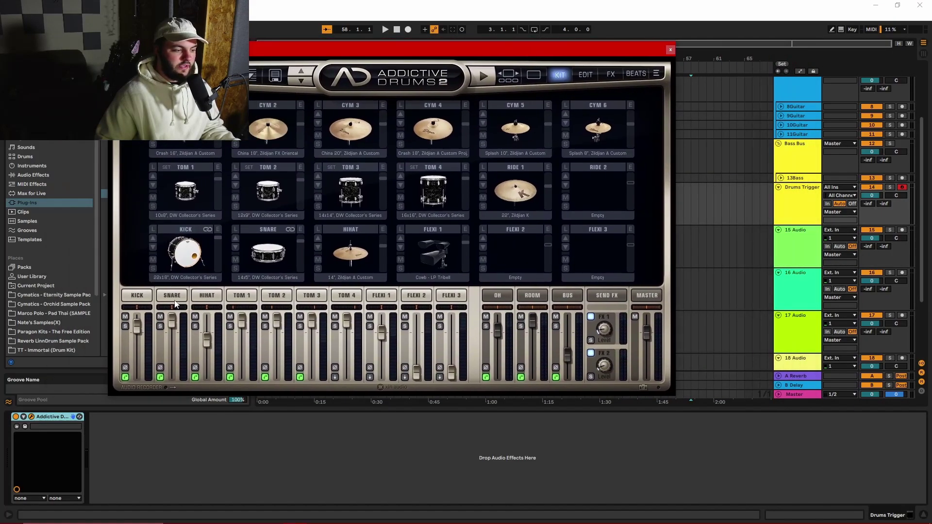
left_click(670, 50)
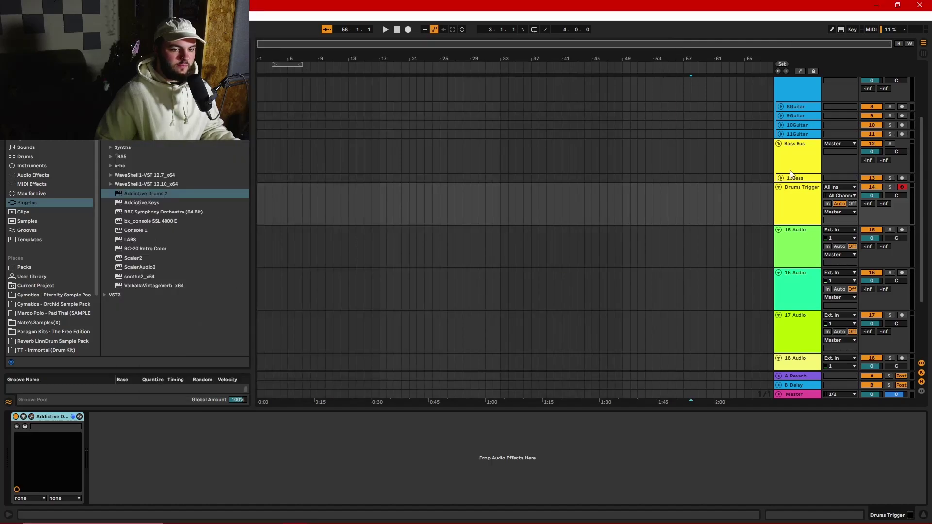
Rename the four audio tracks below Drums Trigger as Kick, Snare, HiHat and Tom1.
left_click(785, 245)
key("ctrl+r")
type("Kick")
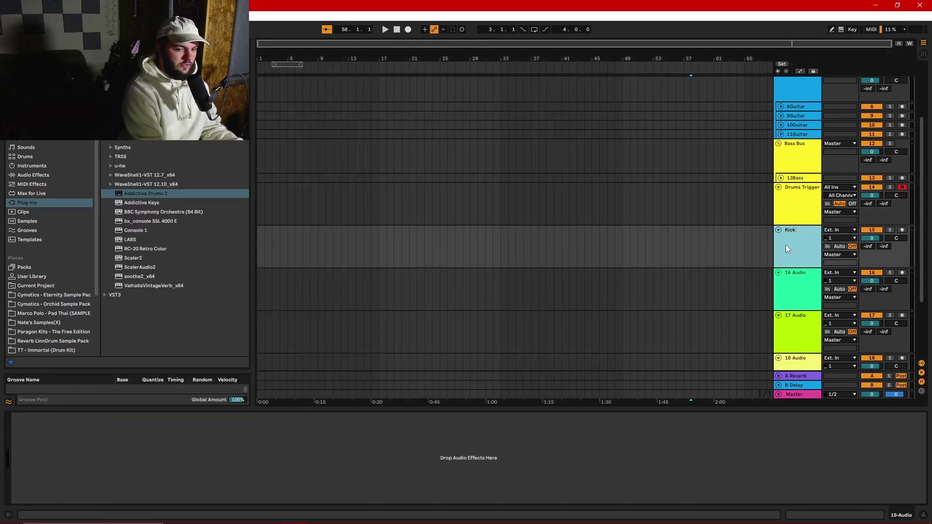
key("Tab")
type("Snare")
key("Tab")
type("HiHat")
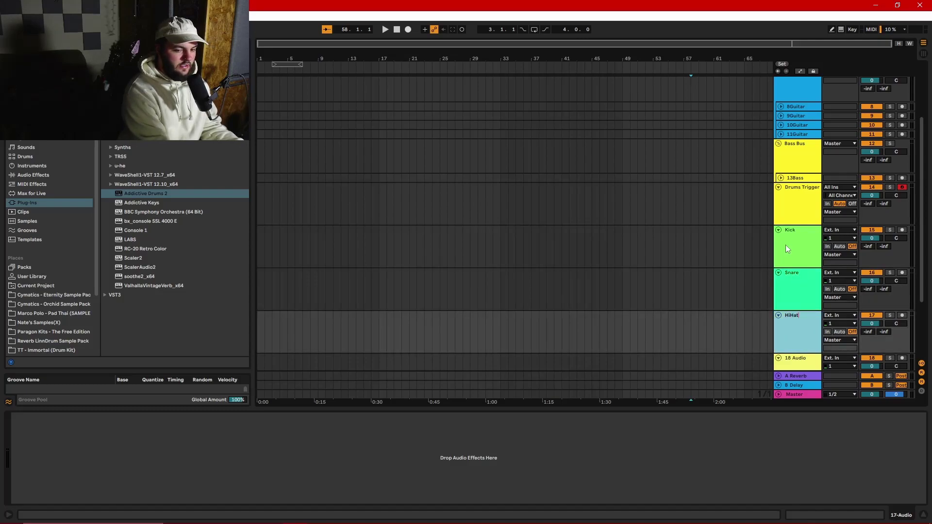
key("Tab")
type("T")
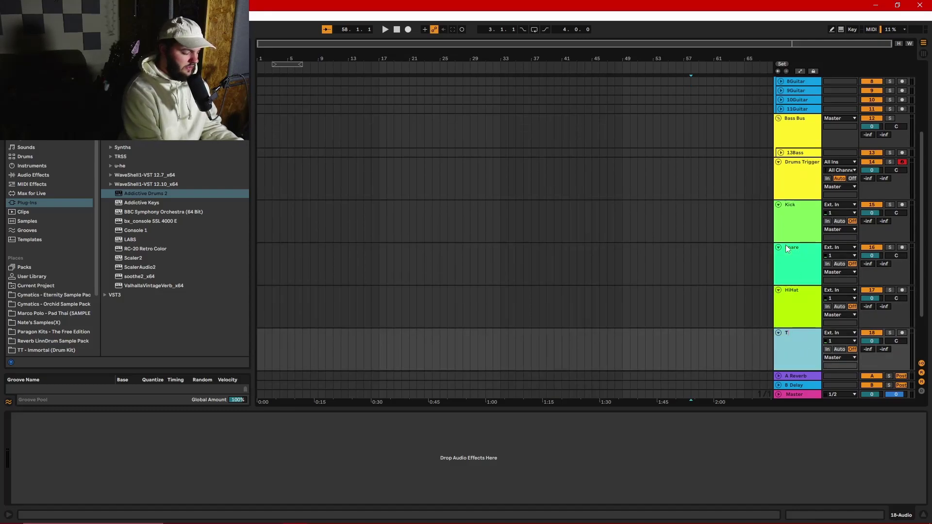
type("om1")
key("Return")
left_click(752, 226)
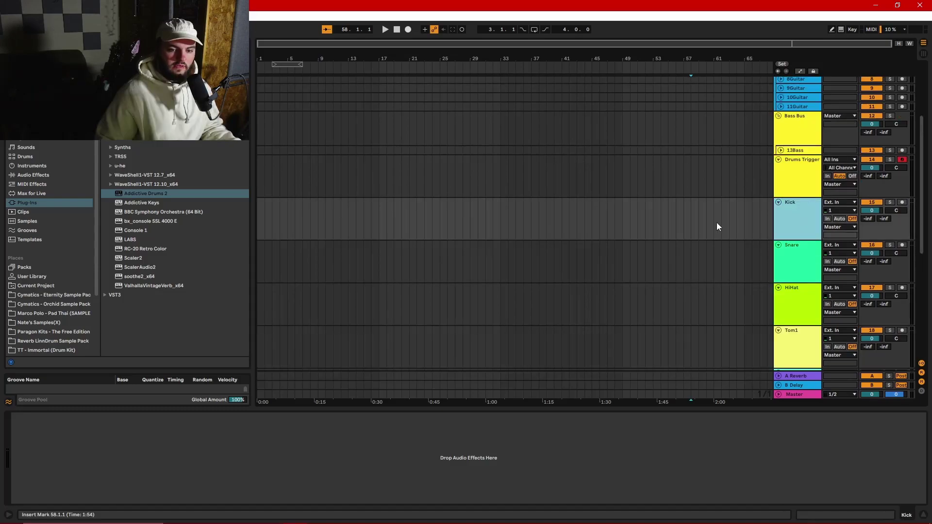
left_click_drag(750, 224, 515, 236)
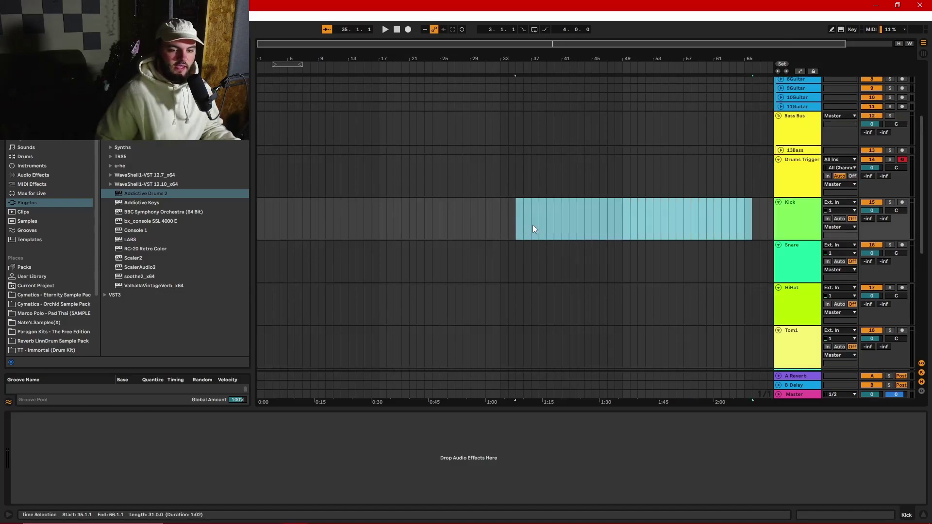
left_click(646, 225)
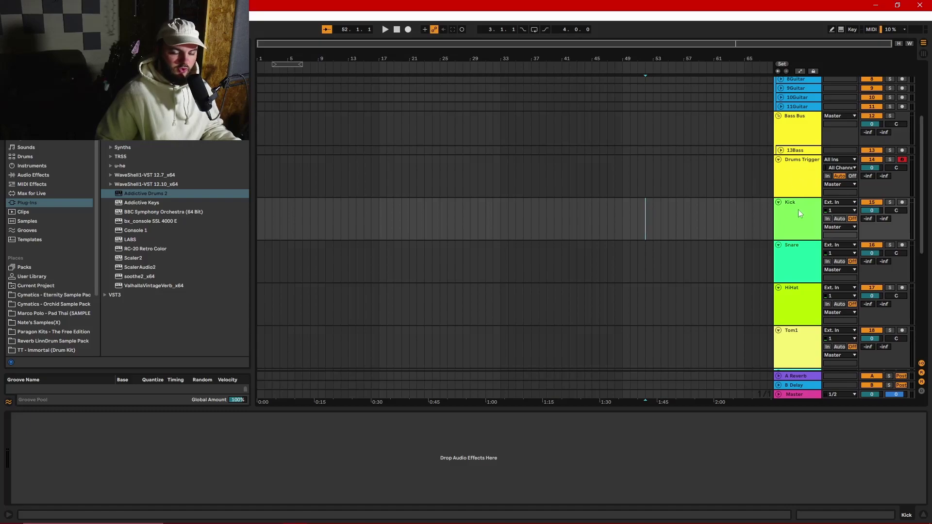
Set the Kick track's audio input to Drums Trigger with the Kick-Addictive Drums 2 output as its channel.
scroll(791, 274, "down", 3)
scroll(792, 274, "up", 4)
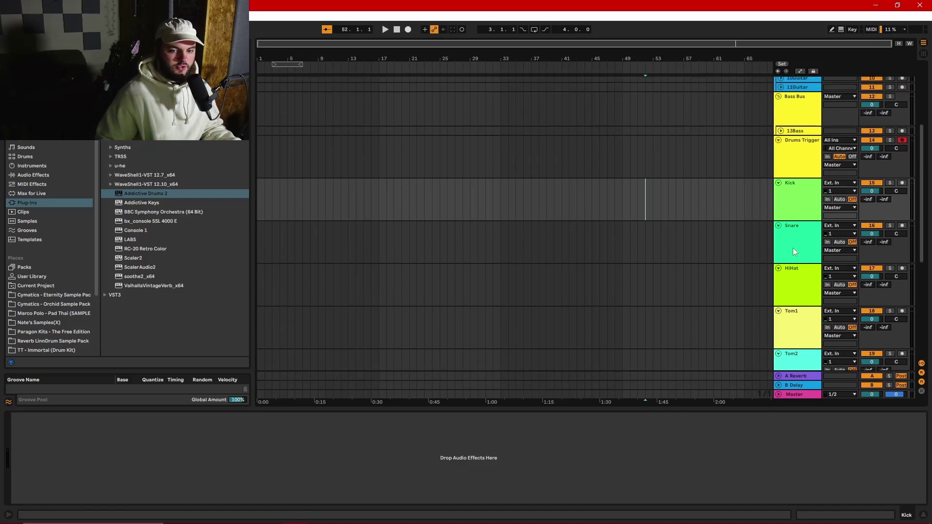
left_click(840, 212)
left_click(802, 230)
left_click(845, 213)
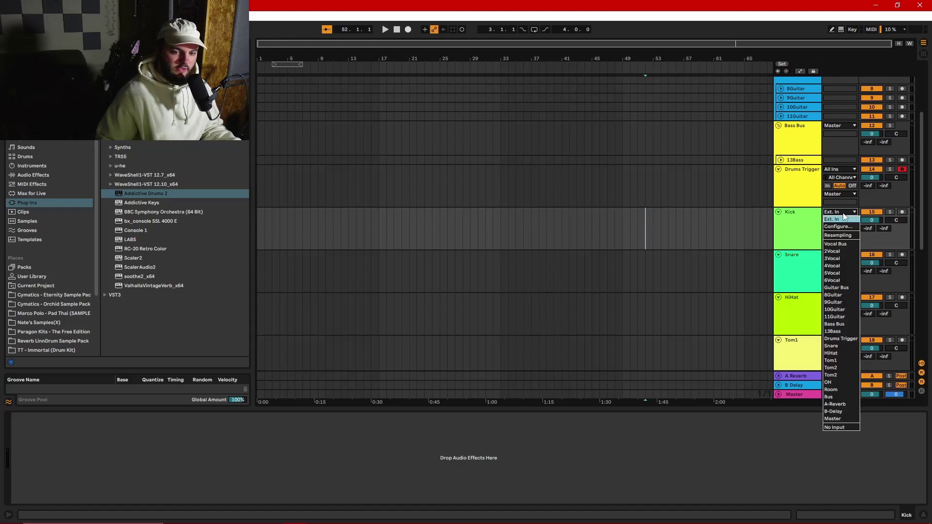
left_click(842, 338)
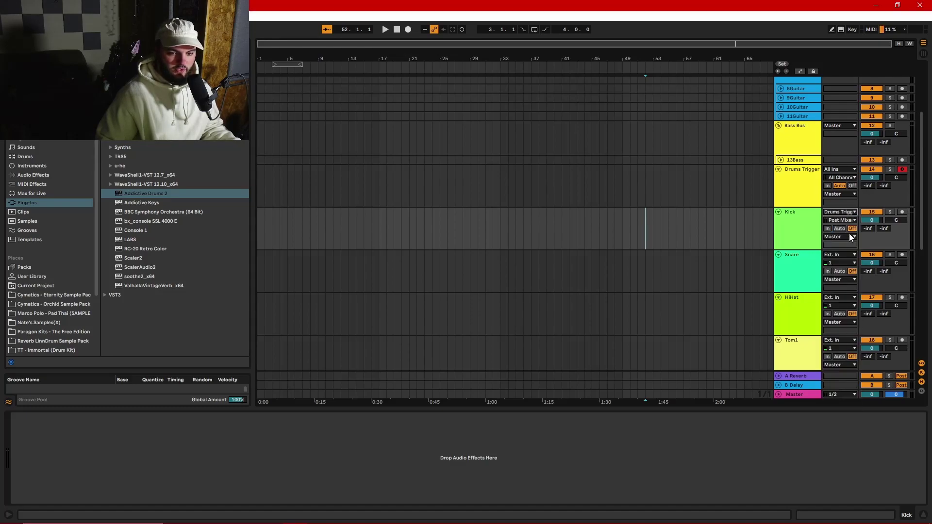
left_click(846, 221)
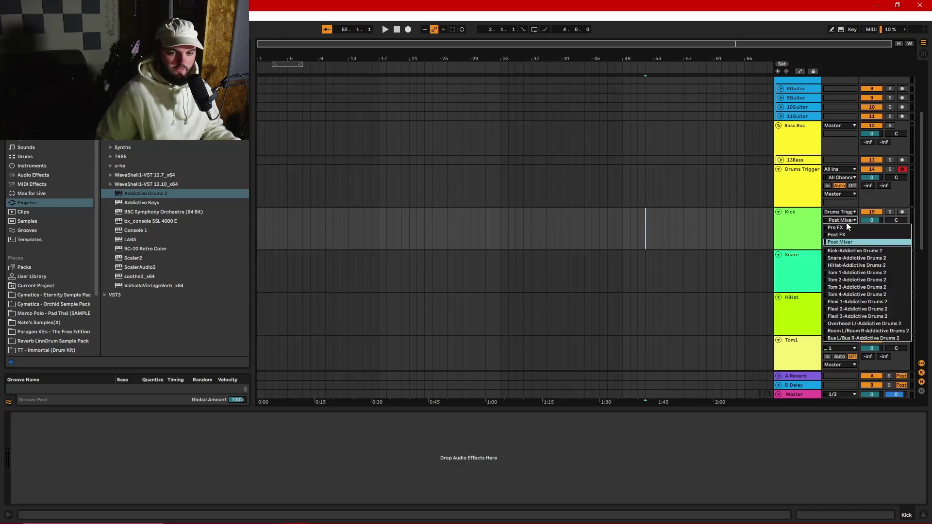
left_click(842, 251)
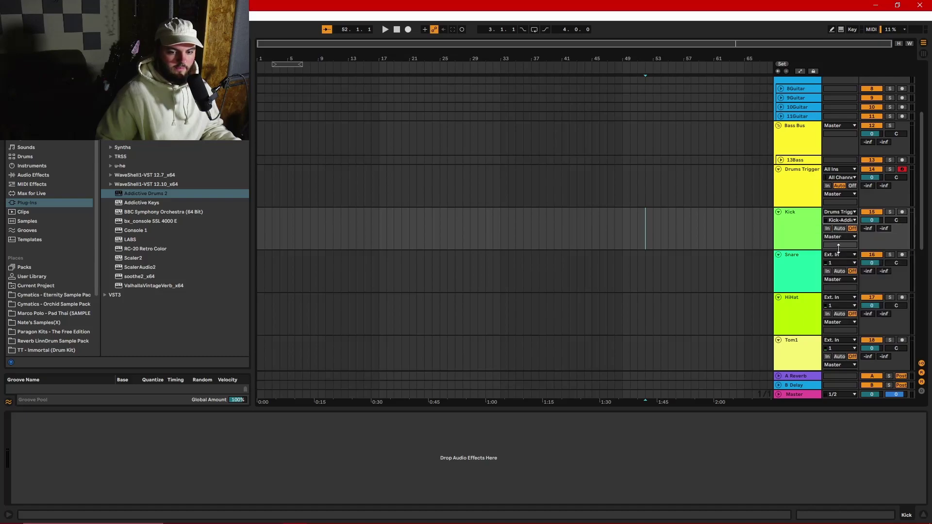
Set the audio inputs of the Snare, HiHat, Tom1 and Tom2 tracks to Drums Trigger with their matching Addictive Drums 2 outputs.
left_click(838, 254)
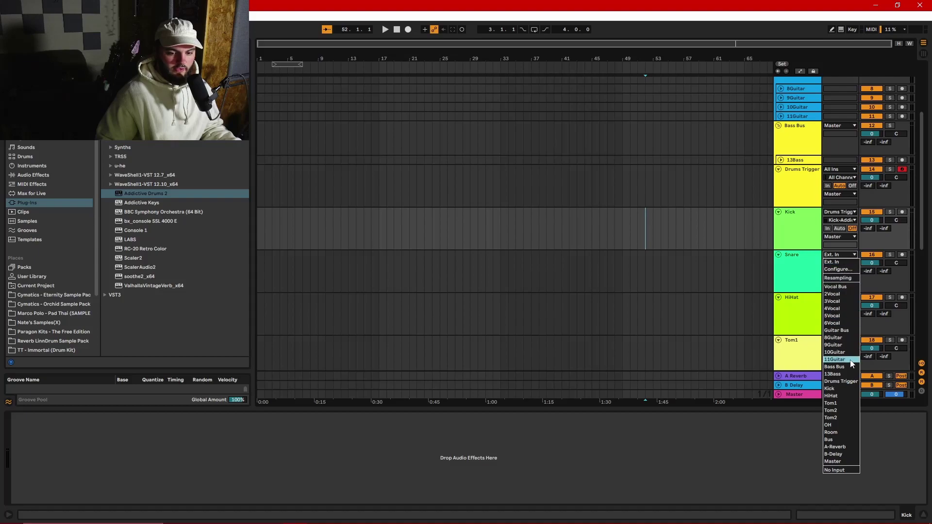
left_click(854, 383)
scroll(843, 271, "down", 3)
left_click(842, 248)
left_click(852, 374)
left_click(842, 223)
left_click(842, 350)
left_click(840, 208)
scroll(822, 223, "down", 2)
Set the audio inputs of the Tom3, OH and Room tracks to Drums Trigger with their matching Addictive Drums 2 outputs.
left_click(806, 231)
left_click(840, 212)
left_click(845, 338)
left_click(840, 220)
left_click(857, 288)
left_click(841, 234)
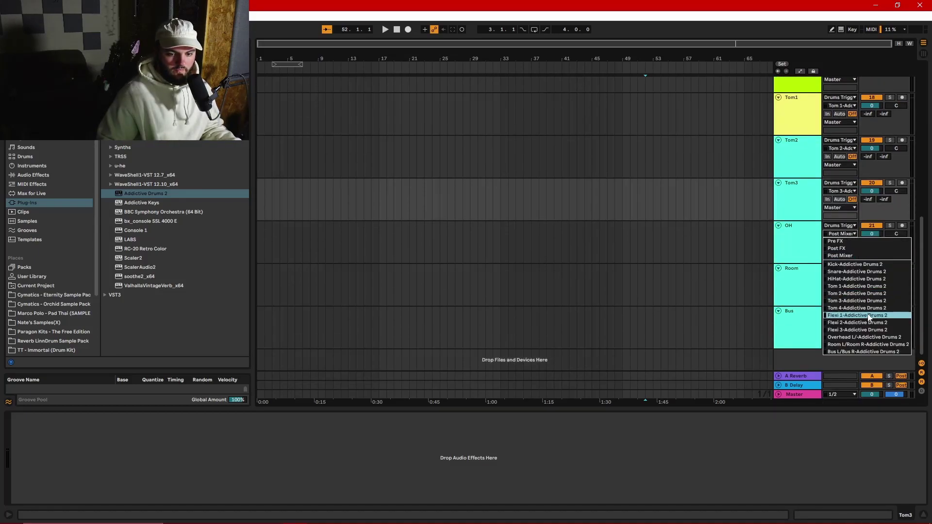
left_click(864, 339)
left_click(841, 268)
left_click(845, 395)
Colour the Drum Bus group red and assign that colour to all of its grouped tracks.
scroll(803, 266, "up", 5)
left_click(797, 199)
right_click(792, 204)
left_click(799, 348)
right_click(801, 192)
left_click(844, 366)
Fold the individual drum tracks inside the Drum Bus group to their minimum height.
scroll(789, 218, "down", 1)
left_click(780, 193)
left_click(781, 202)
left_click(781, 211)
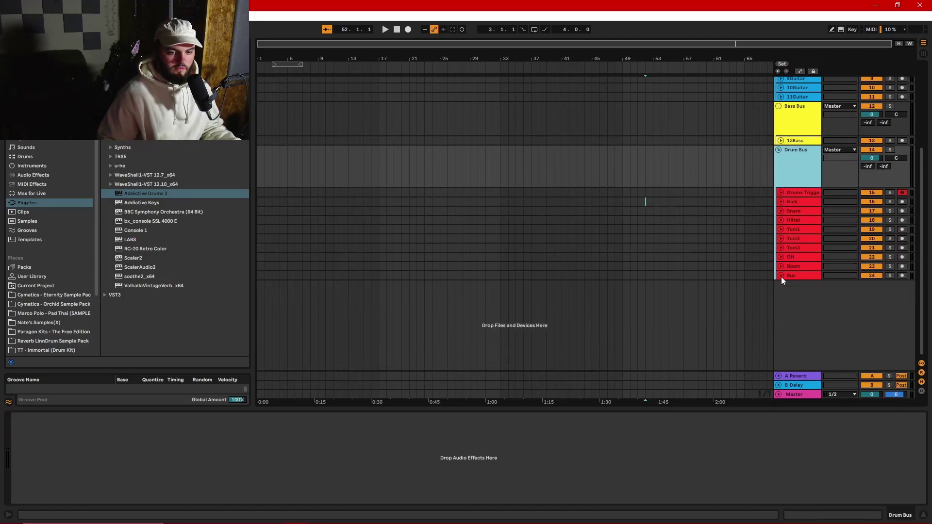
Unfold the Kick track and set its input monitoring to In.
left_click(780, 201)
left_click(827, 218)
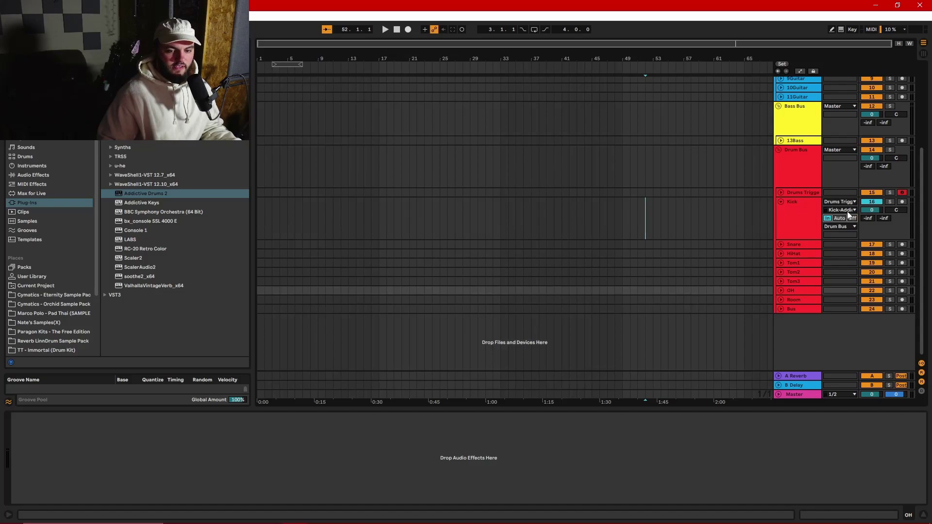
Examine the routing and empty timeline lanes of the Drums Trigger, Kick and Snare tracks, then fold Kick and Snare.
left_click(780, 193)
left_click(662, 203)
left_click_drag(614, 204, 496, 207)
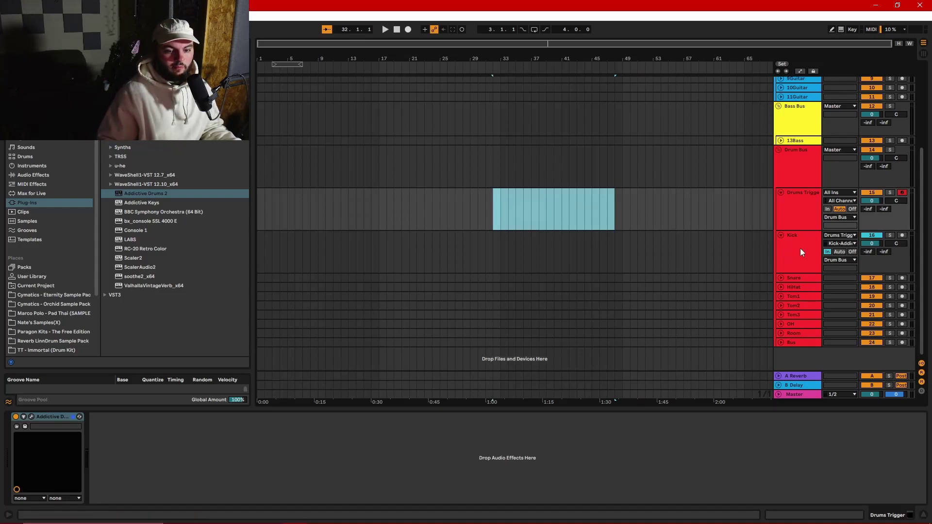
left_click(782, 277)
left_click_drag(485, 258, 654, 265)
left_click_drag(547, 294, 661, 301)
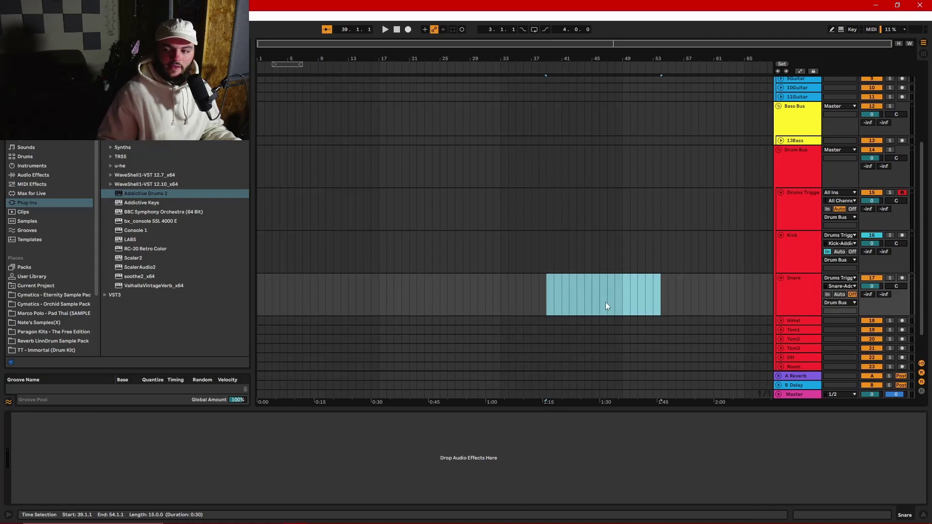
left_click(781, 278)
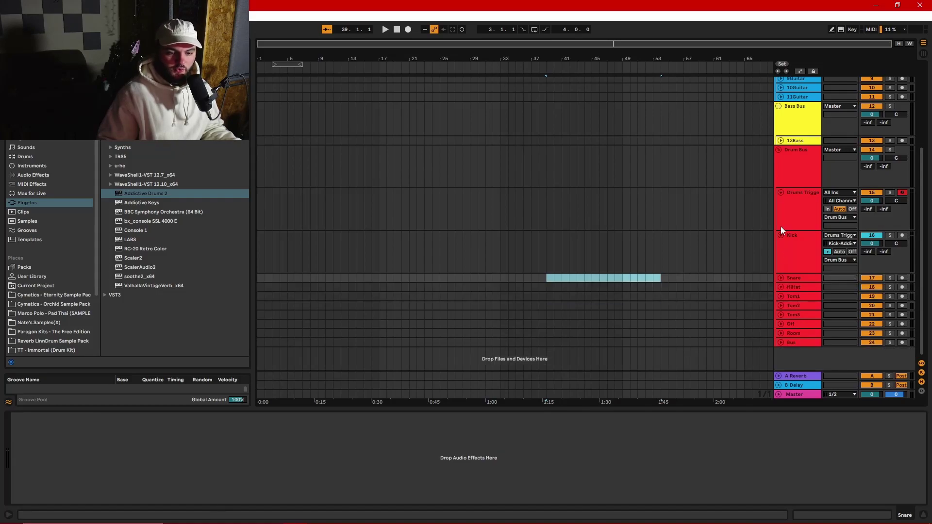
left_click(781, 236)
View the Addictive Drums 2 kit on the Drums Trigger track, close the plug-in window and fold the track.
left_click(798, 217)
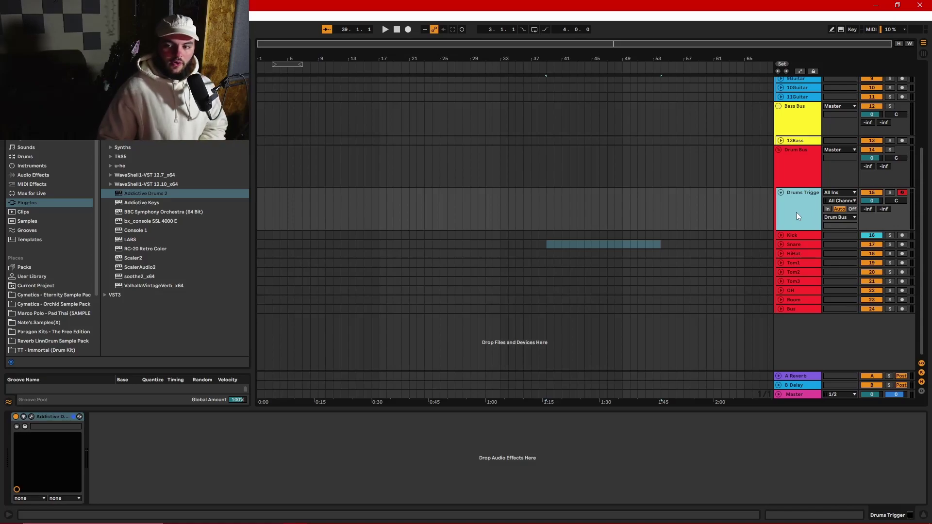
left_click(31, 425)
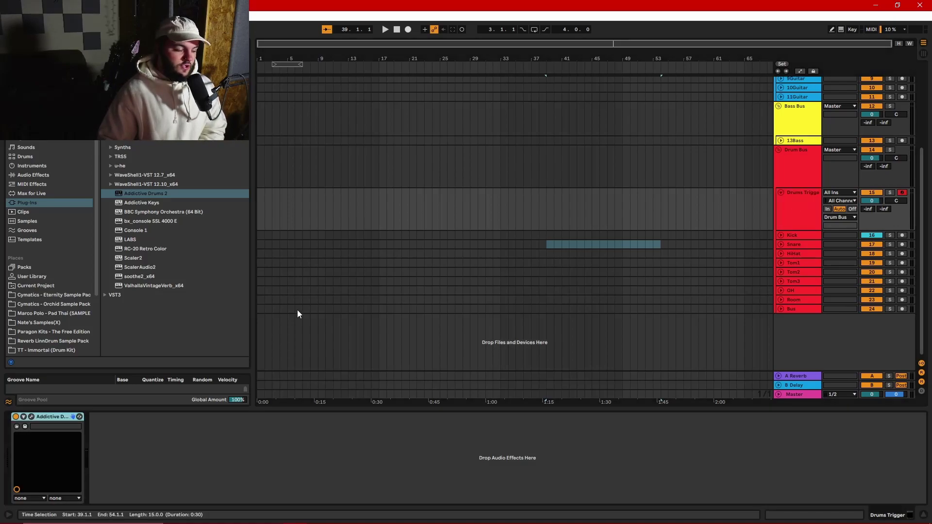
left_click(31, 417)
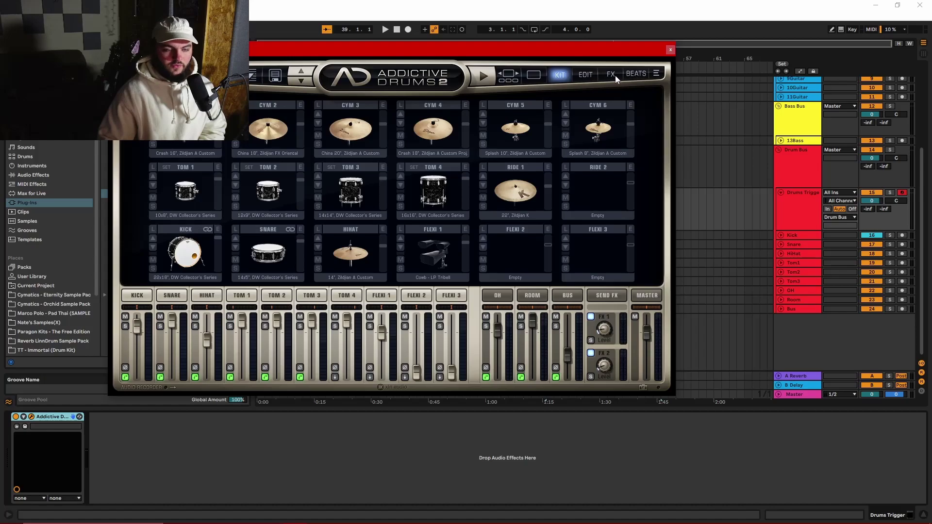
left_click(671, 49)
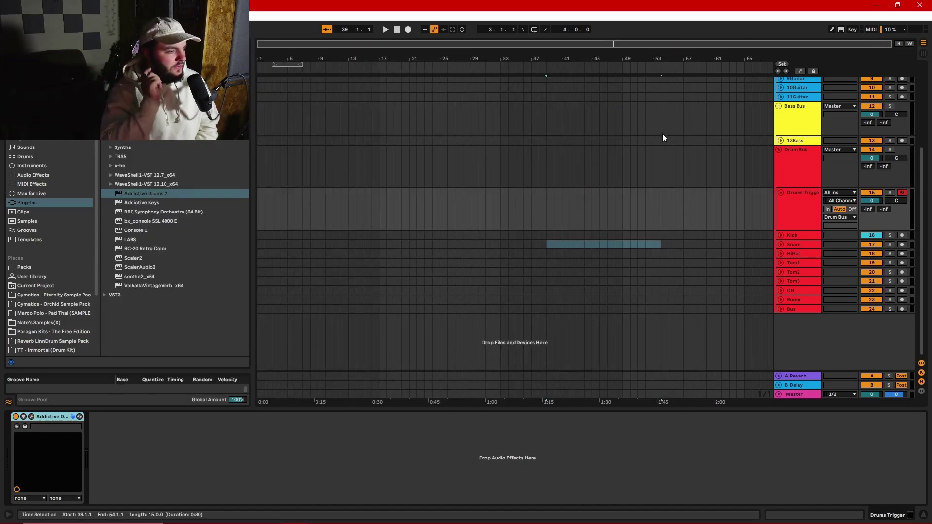
left_click(781, 193)
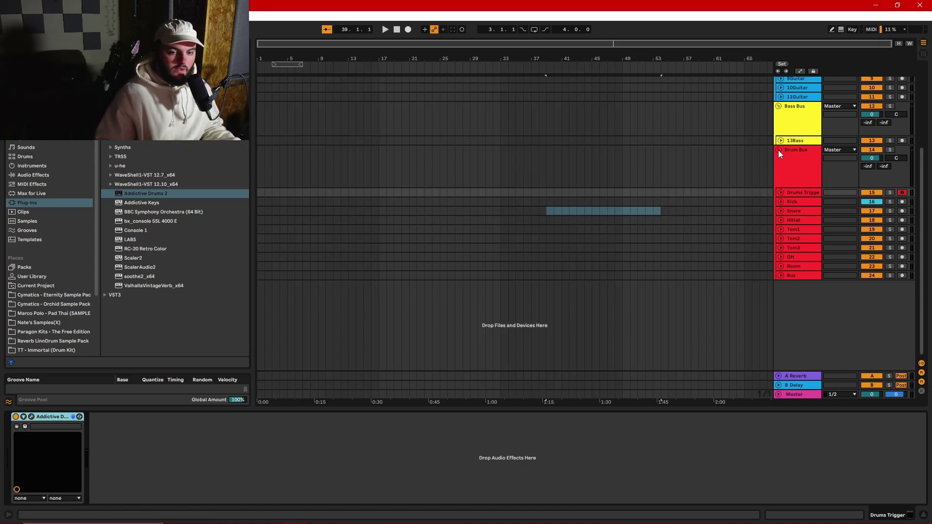
Insert a MIDI track below the drum set's Bus track and move it out of the Drum Bus group.
scroll(794, 170, "up", 5)
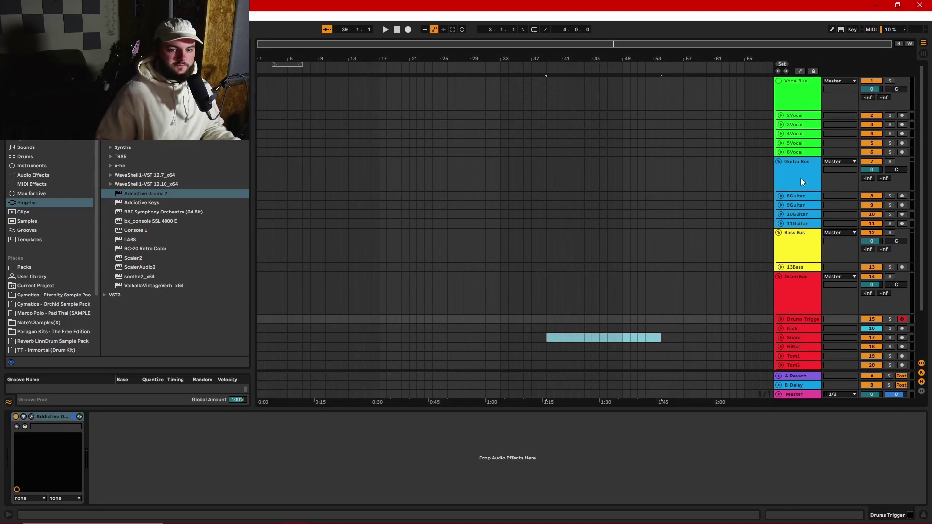
scroll(799, 177, "down", 2)
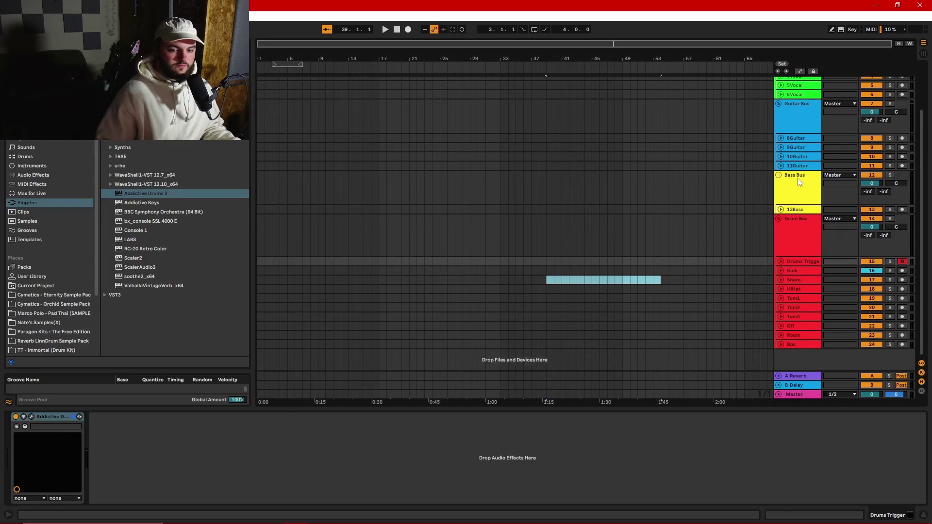
left_click(791, 351)
left_click(797, 345)
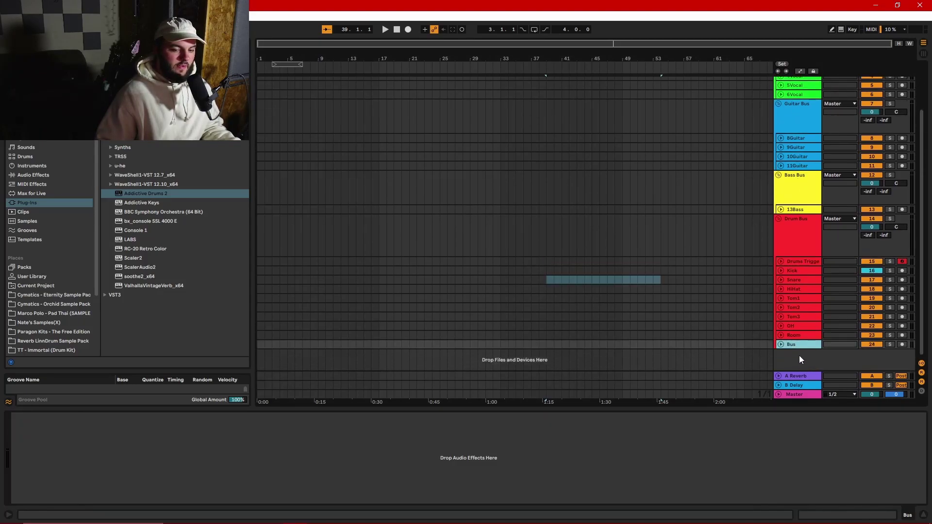
key("ctrl+shift+t")
left_click_drag(798, 343, 802, 363)
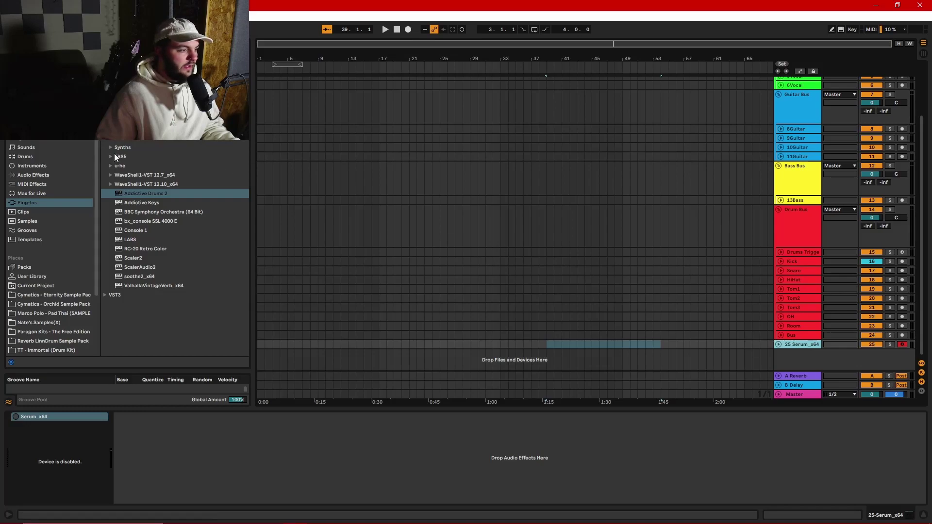
Load the SRX KEYBOARDS(VST2 64bit) instrument onto the new MIDI track in place of Serum.
scroll(175, 248, "up", 5)
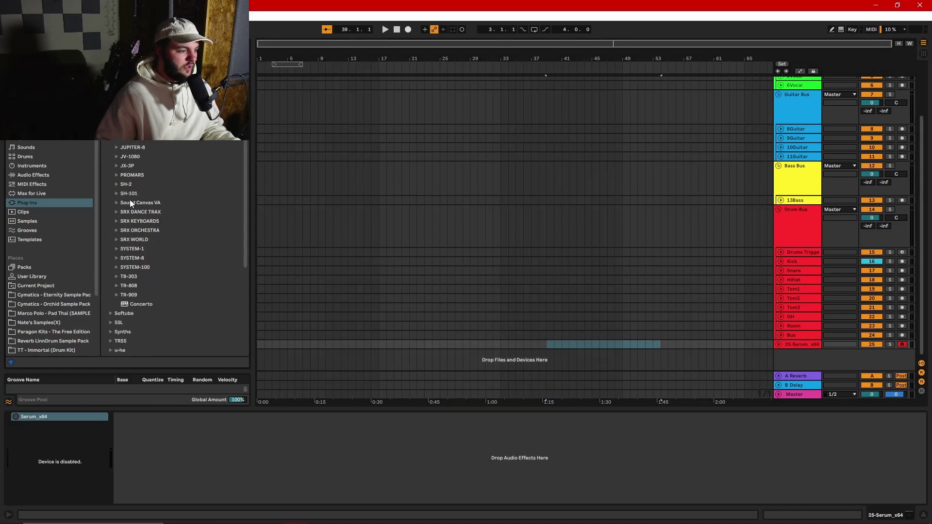
left_click(118, 221)
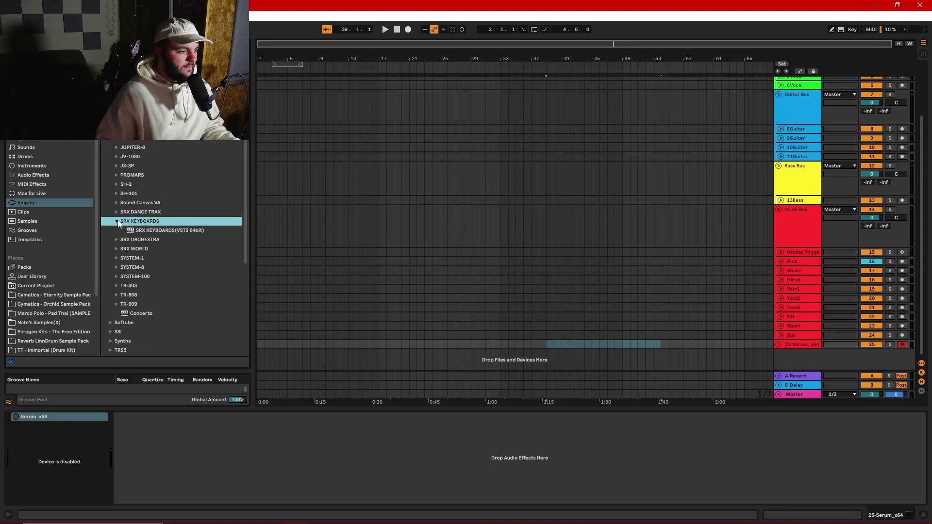
left_click_drag(144, 231, 810, 348)
Rename the SRX Keyboards track as Keyboard and close the plug-in window.
left_click(808, 345)
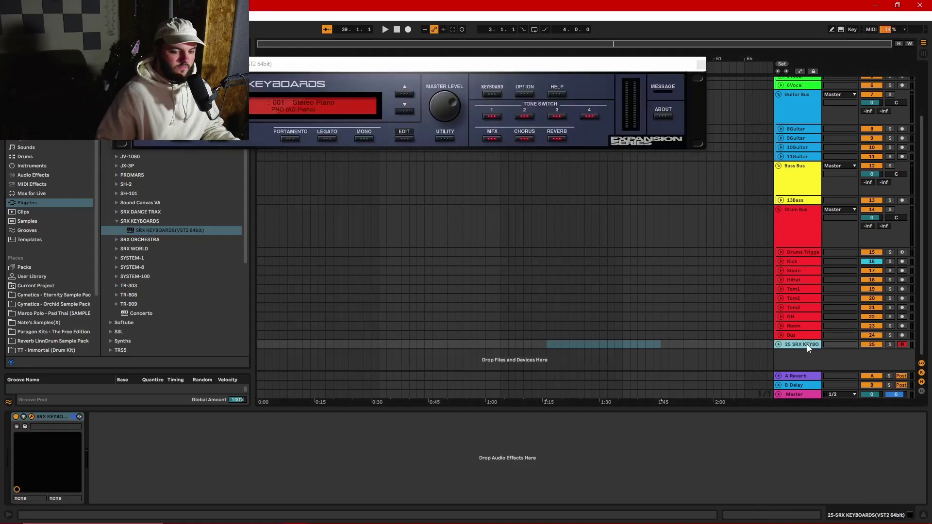
key("ctrl+r")
type("Keyboard")
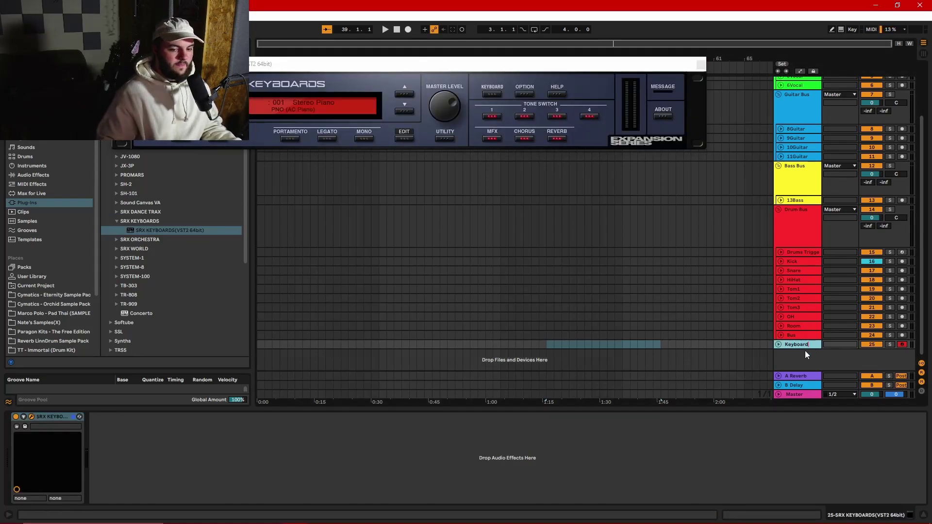
key("Return")
left_click(701, 65)
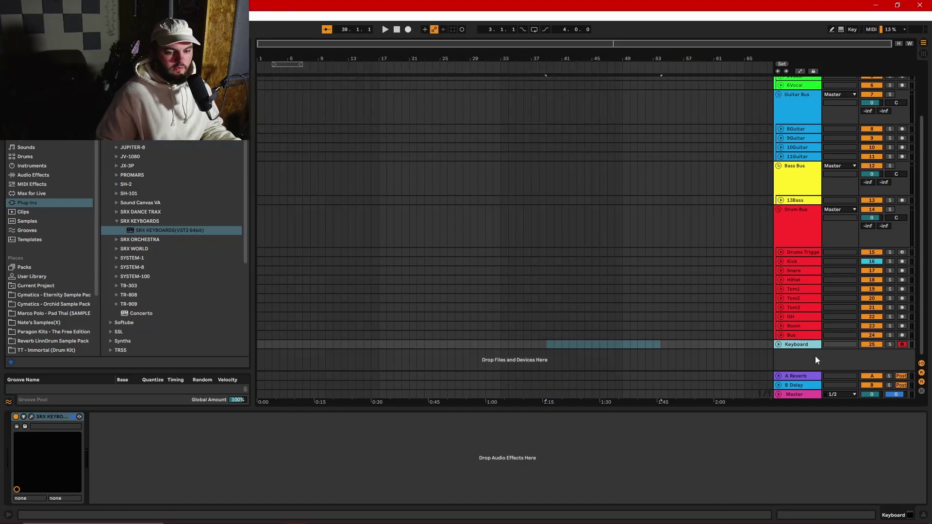
Group the Keyboard track and name the new group Synthbus.
key("ctrl+g")
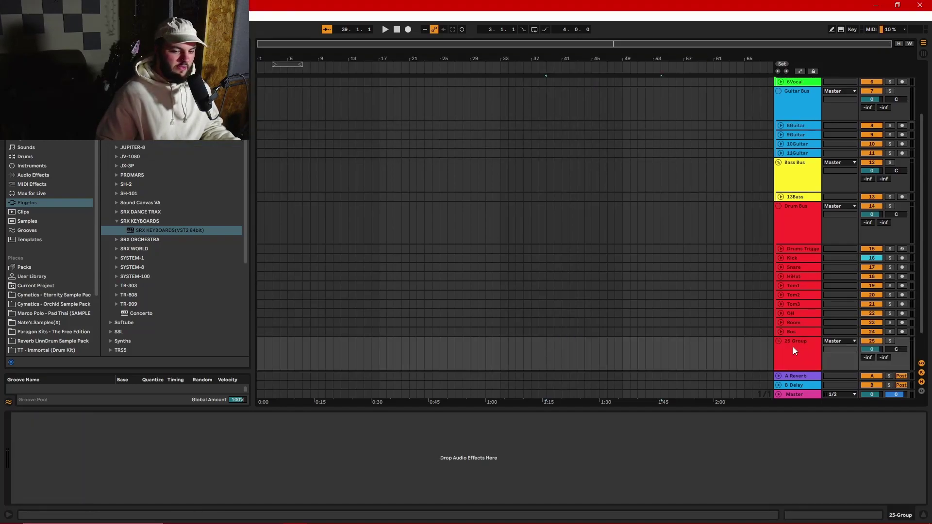
key("ctrl+r")
type("Synth")
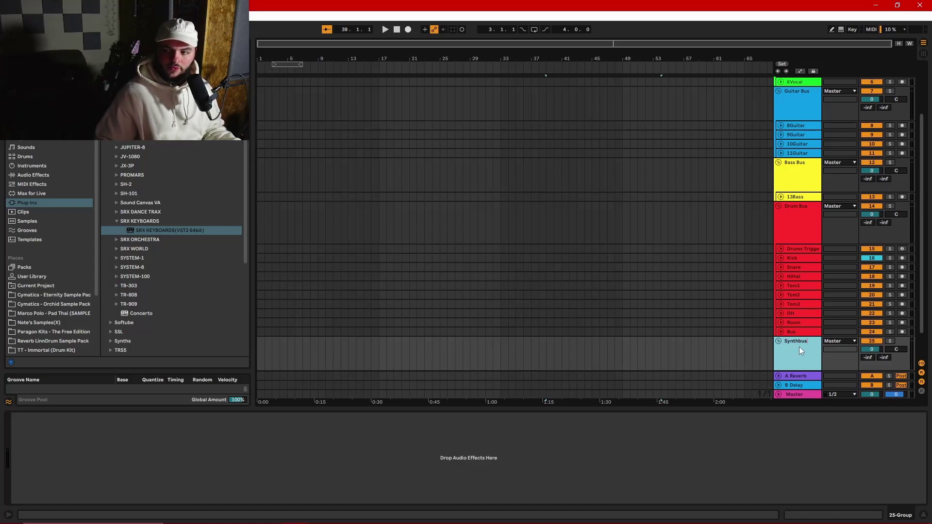
Colour the Synthbus group light purple and assign that colour to its grouped Keyboard track.
scroll(735, 321, "down", 2)
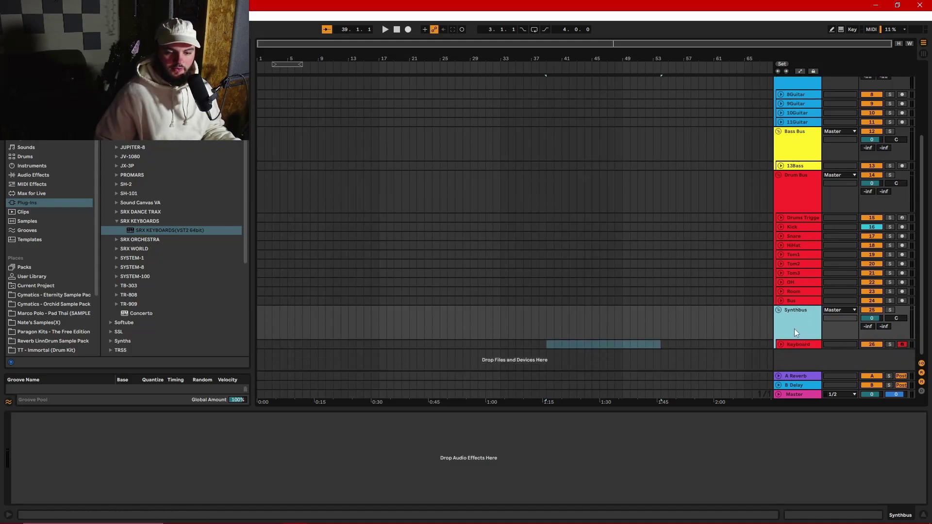
left_click(794, 344)
left_click(805, 319)
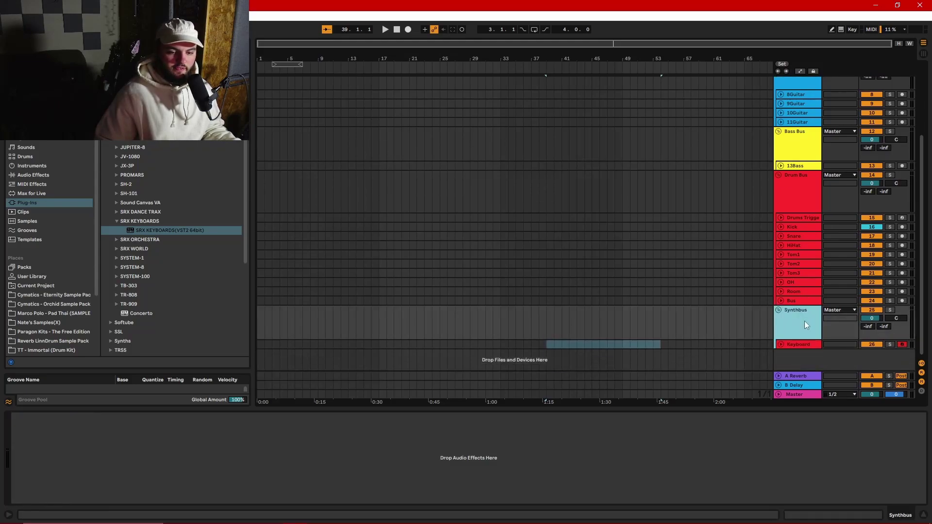
right_click(805, 319)
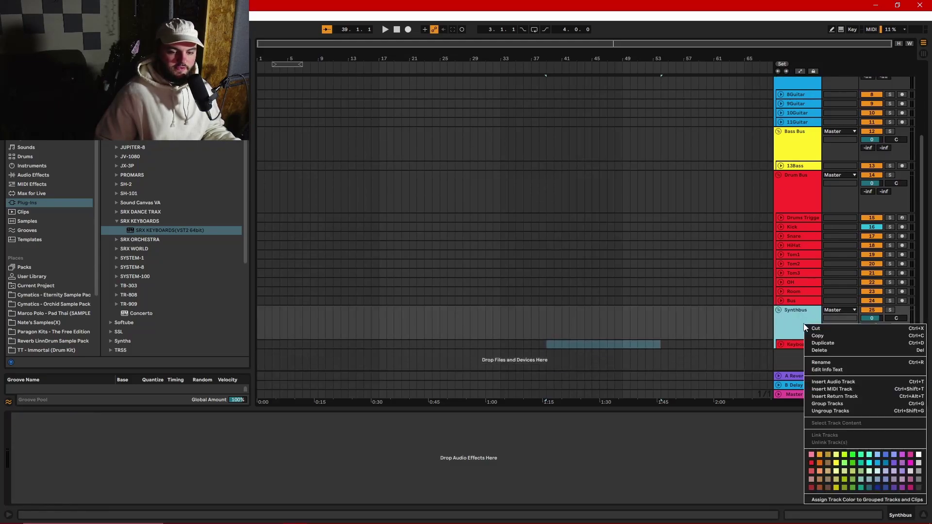
left_click(892, 471)
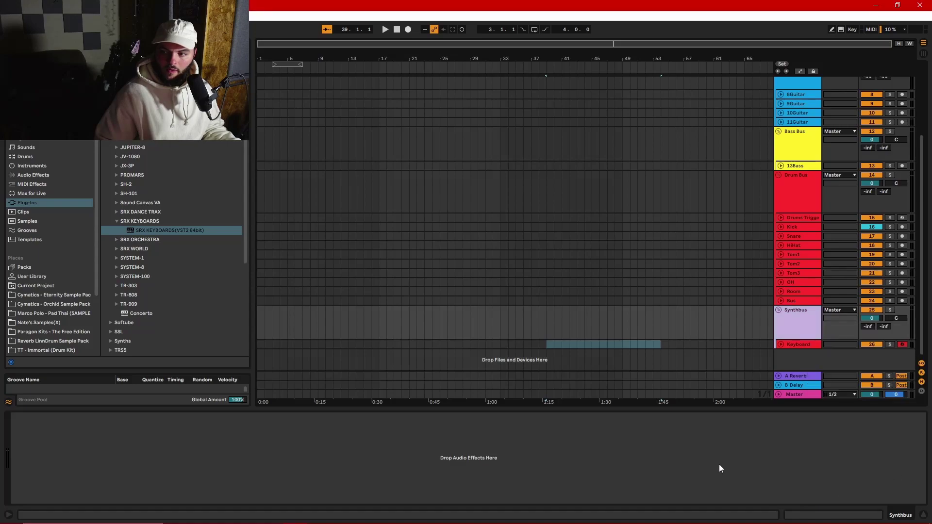
right_click(791, 328)
left_click(825, 500)
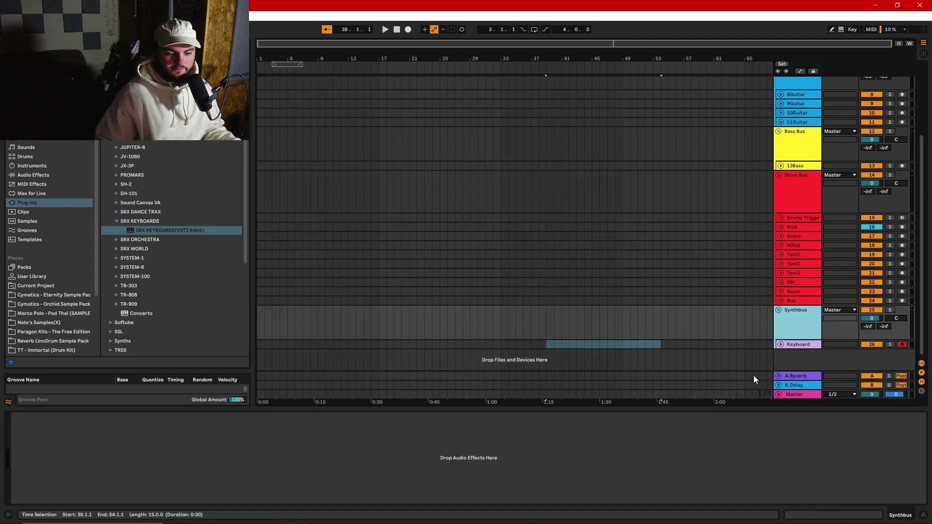
Fold the Synthbus group, then group the Bass Bus and Drum Bus together.
scroll(755, 375, "up", 3)
scroll(738, 294, "down", 4)
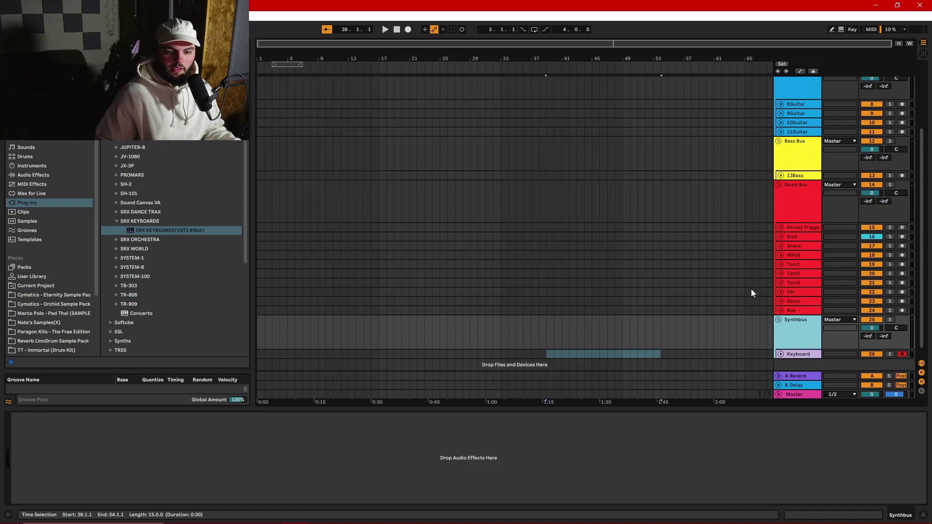
scroll(752, 295, "down", 1)
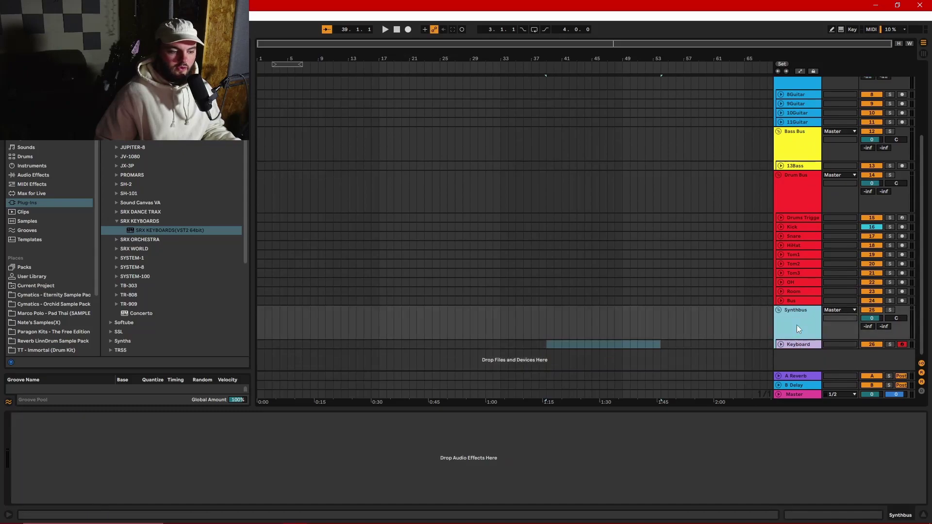
left_click(777, 309)
scroll(787, 301, "up", 3)
left_click(797, 297)
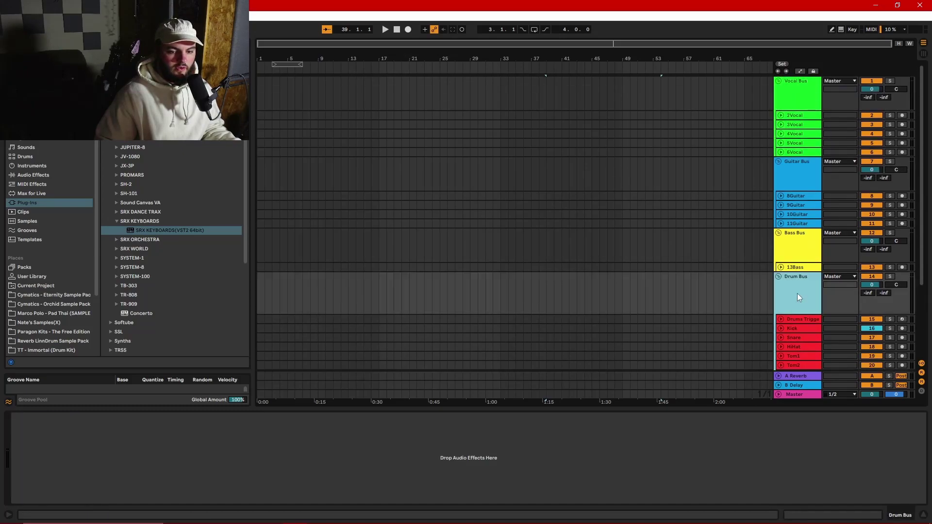
left_click(805, 241, "shift")
key("ctrl+g")
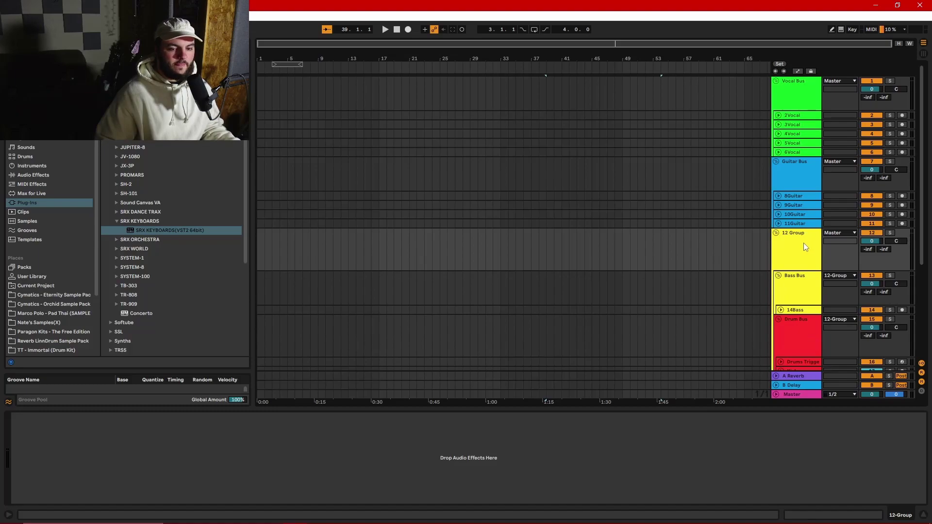
Rename the group holding the Bass Bus and Drum Bus as Foundation.
key("ctrl+r")
type("Founda")
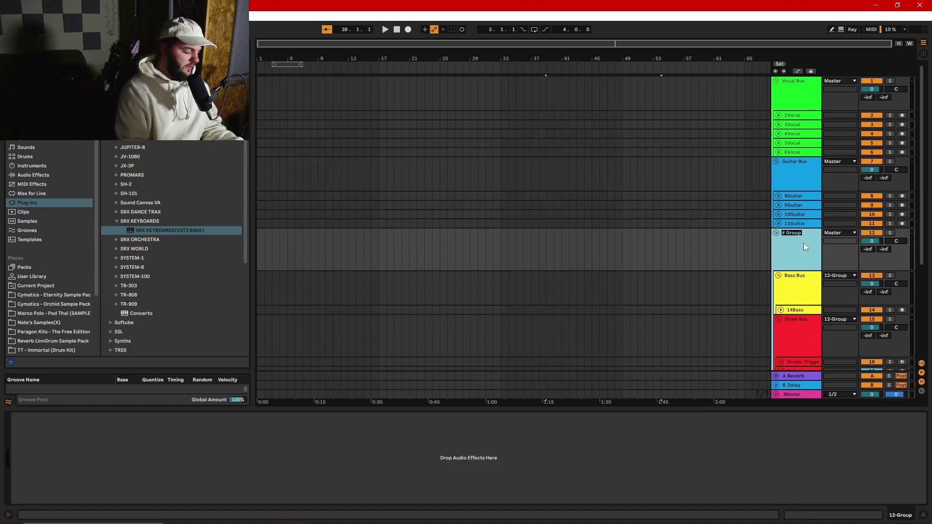
type("tion")
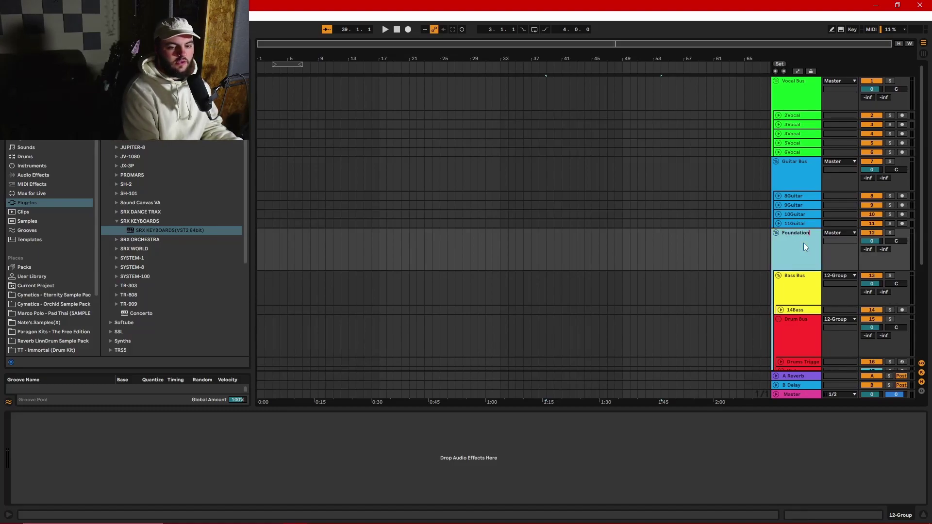
left_click(800, 273)
left_click(802, 241)
left_click(805, 286)
scroll(809, 288, "down", 5)
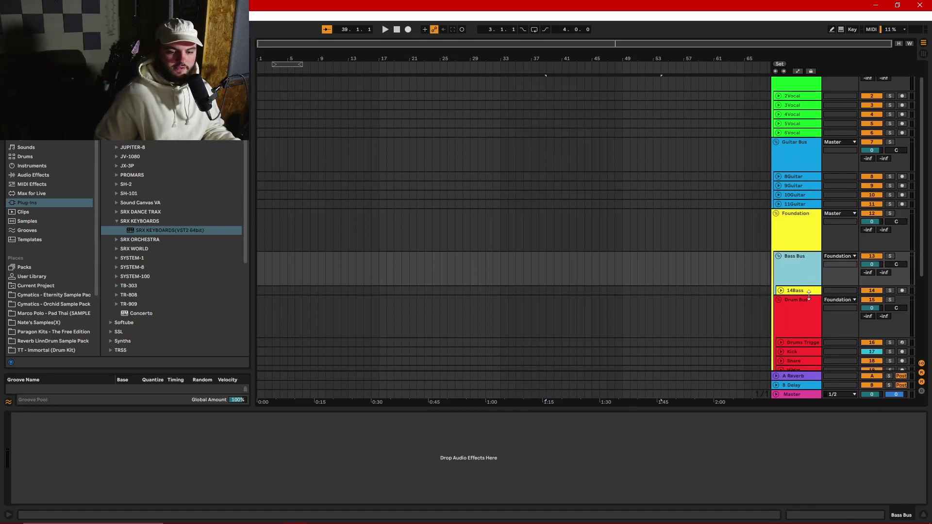
left_click(797, 265)
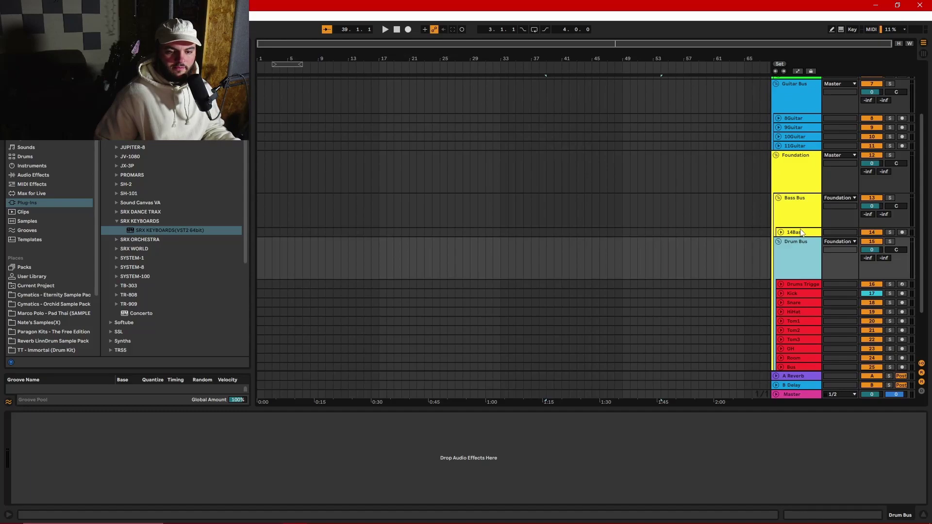
Fold the Bass Bus, Drum Bus, Foundation, Synthbus, Guitar Bus and Vocal Bus groups.
left_click(778, 197)
left_click(778, 208)
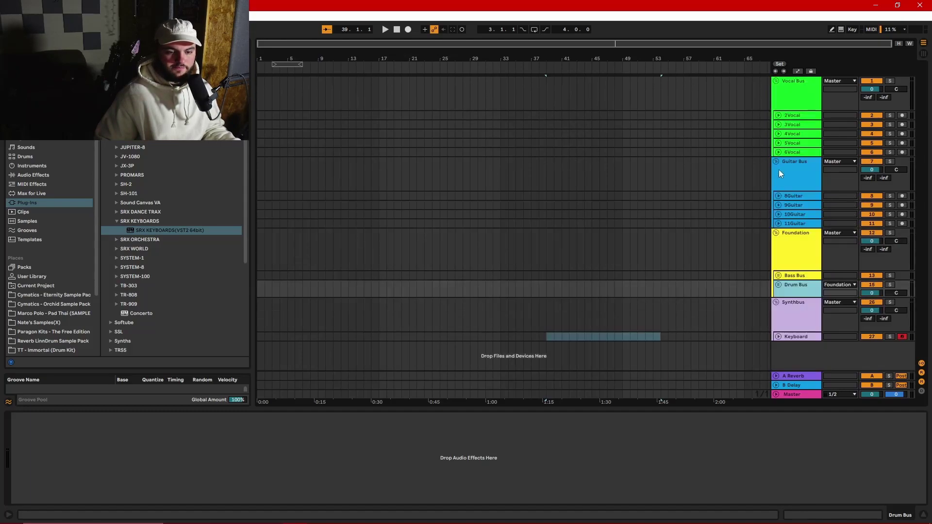
left_click(776, 233)
left_click(775, 251)
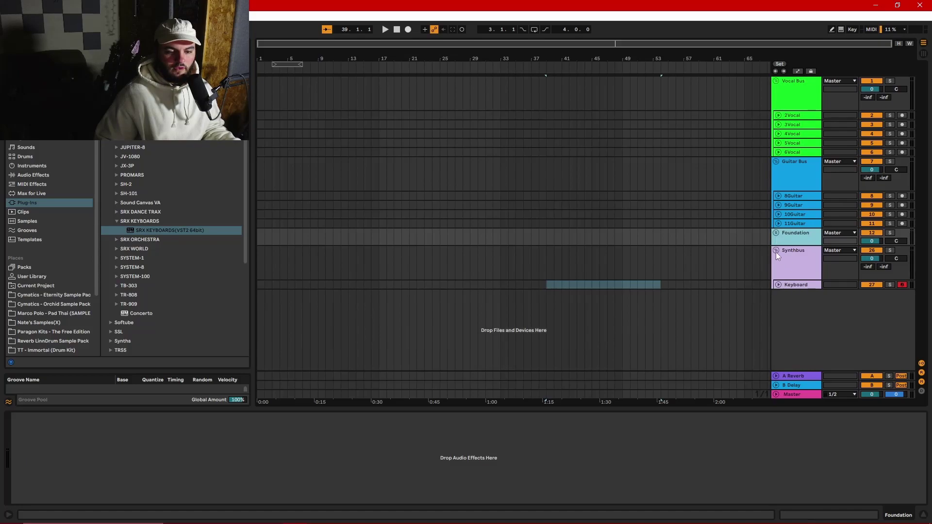
left_click(777, 162)
left_click(776, 81)
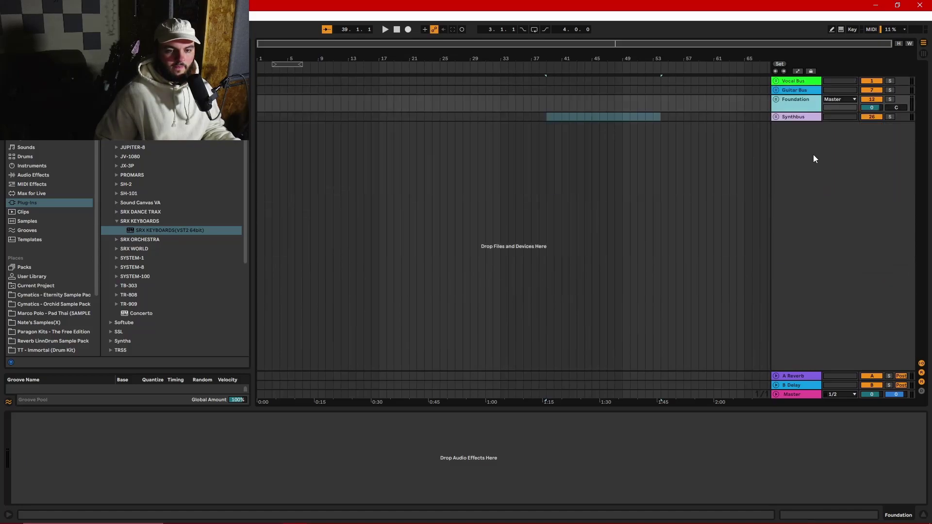
left_click(792, 91)
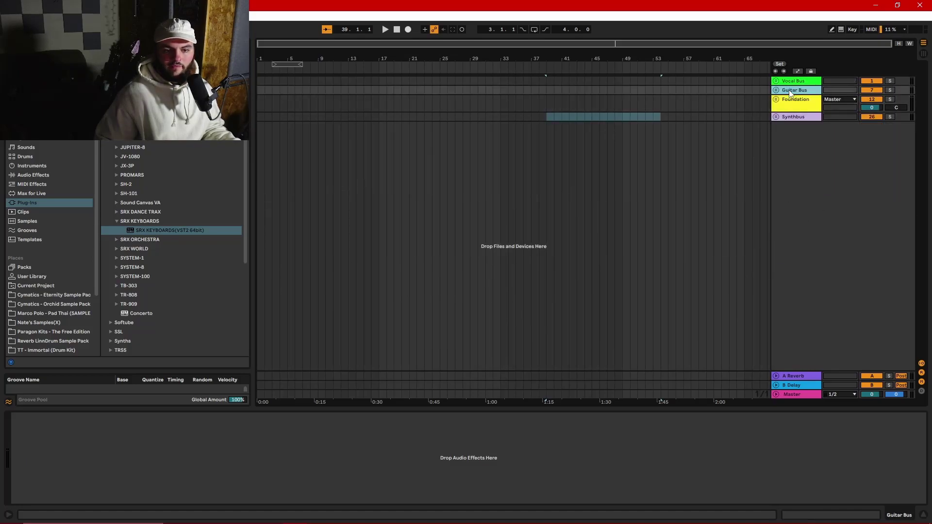
Delete the default Reverb and Delay return tracks.
left_click(796, 377)
key("Delete")
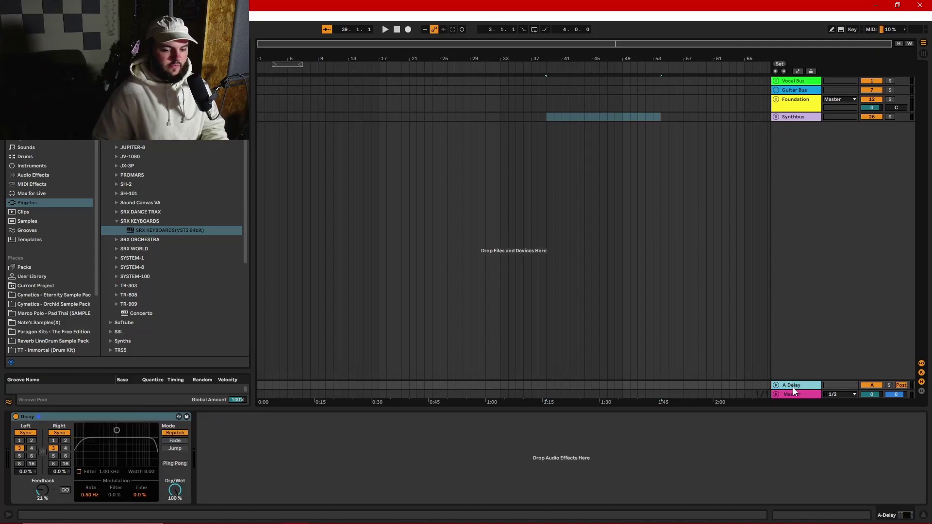
key("Delete")
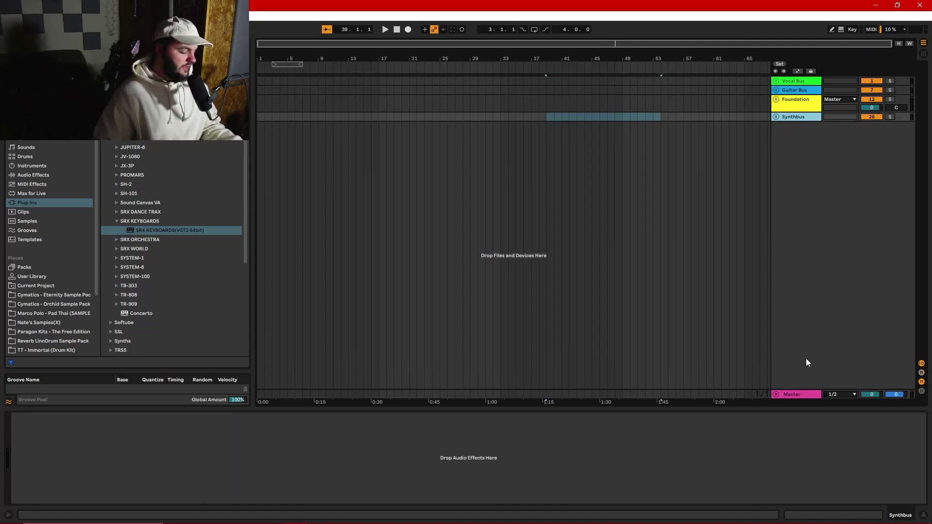
Insert six new return tracks above the Master track.
key("ctrl+alt+t")
key("ctrl+alt+t")
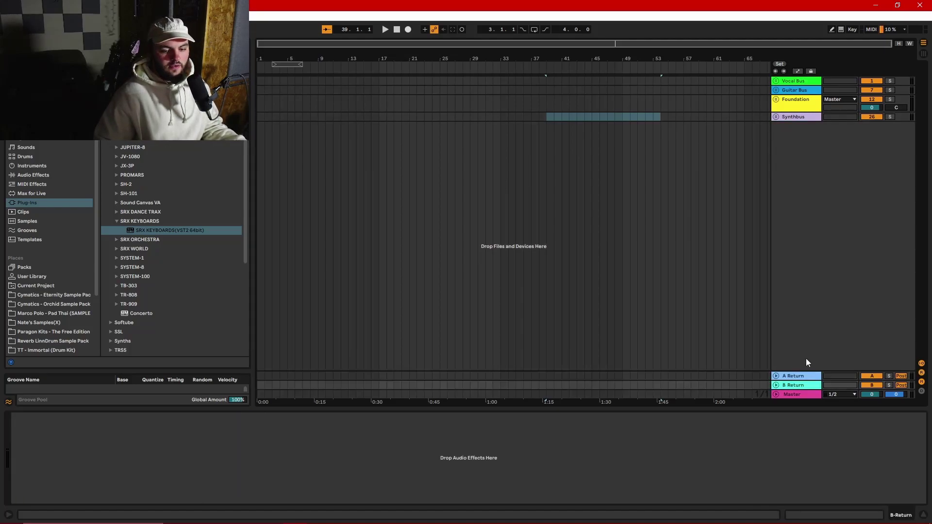
key("ctrl+alt+t")
key("ctrl+alt+t")
key("ctrl+alt+t")
key("ctrl+alt+t")
Rename return tracks A, B and C as SmR, MedR and Lr.
left_click(805, 343)
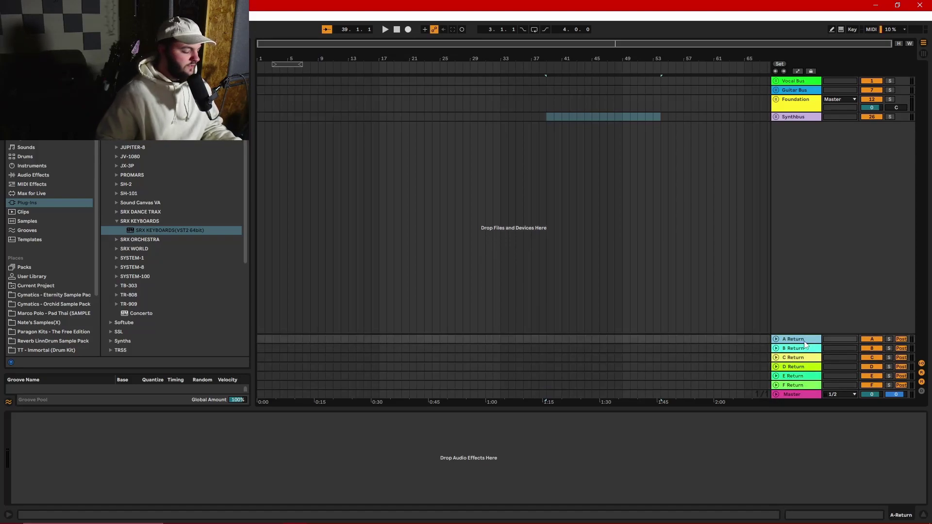
key("ctrl+r")
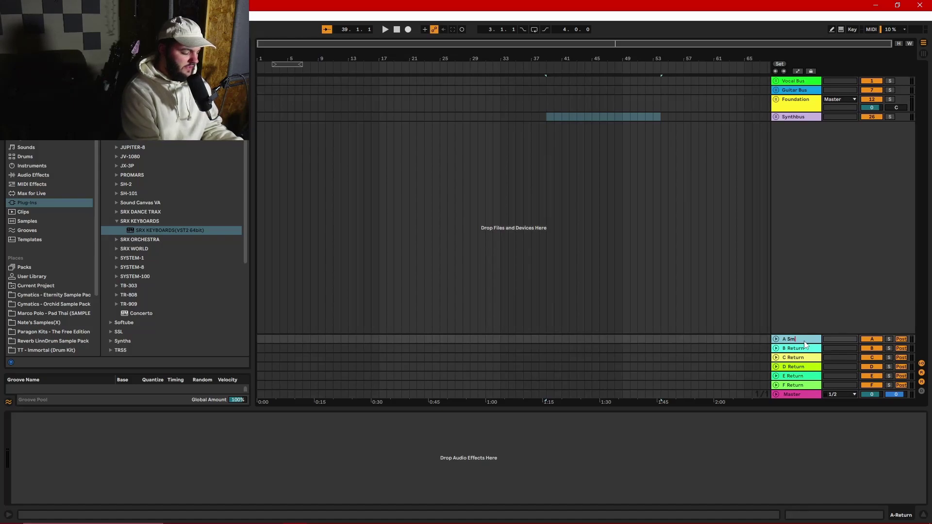
key("Tab")
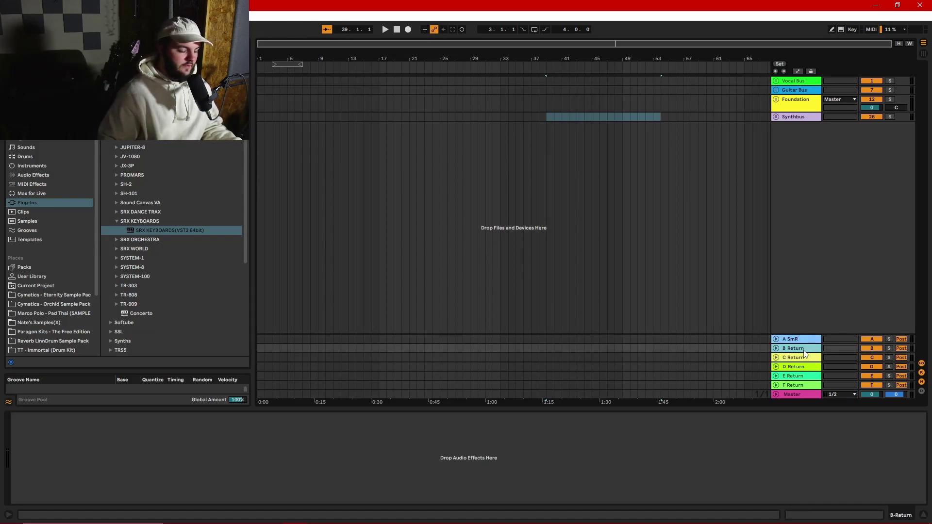
type("MedR")
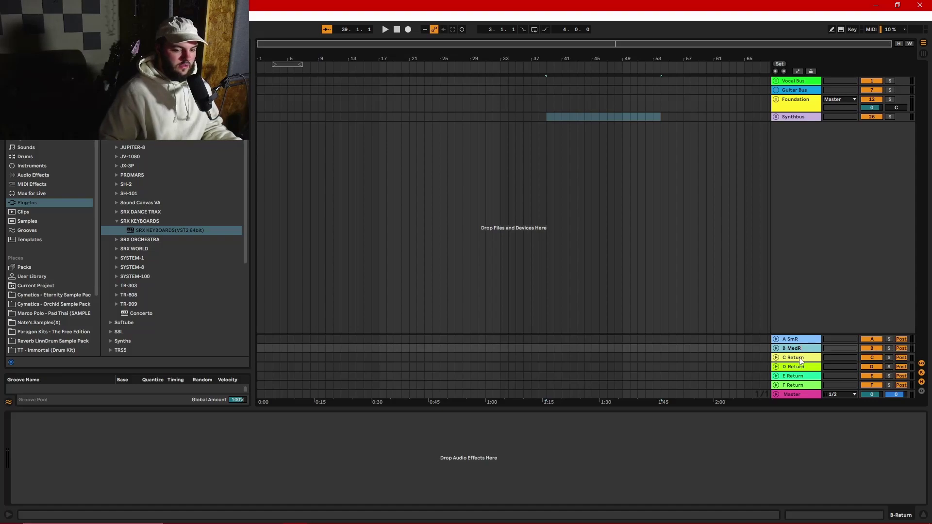
key("Tab")
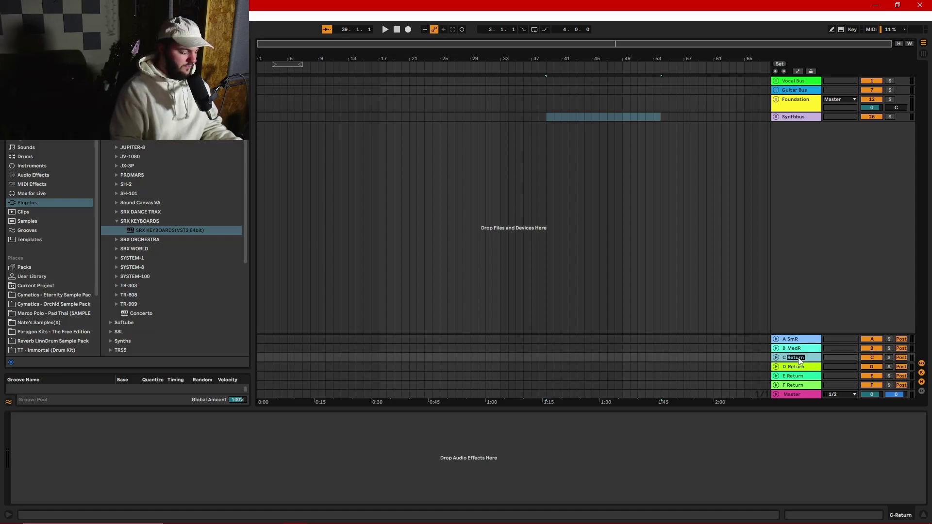
type("Lr")
key("Tab")
Rename return tracks D, E and F as SmD, MedD and LD, and change return C's name to LR.
double_click(803, 368)
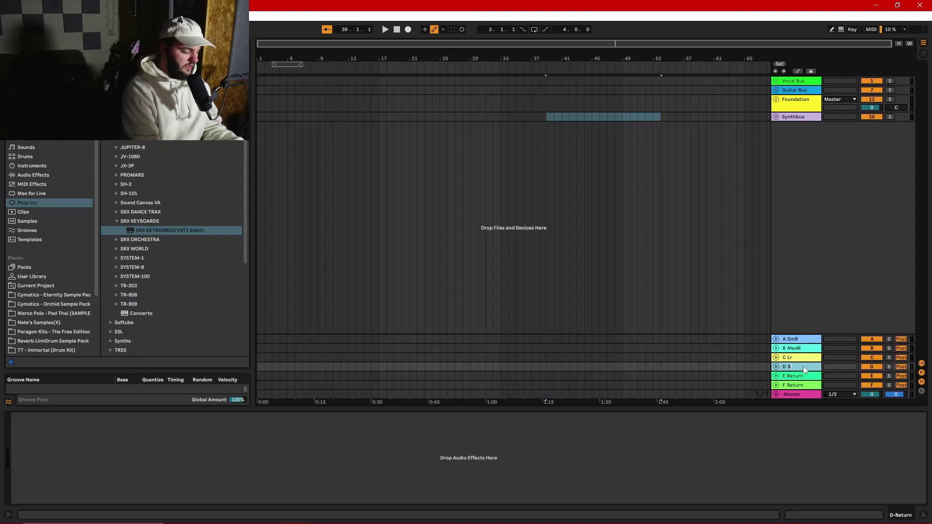
type("Sm")
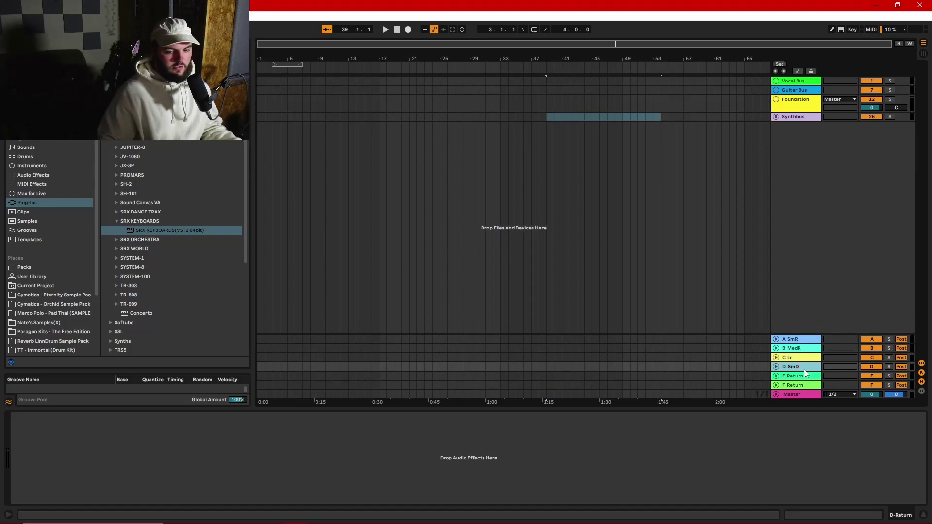
type("D")
key("Tab")
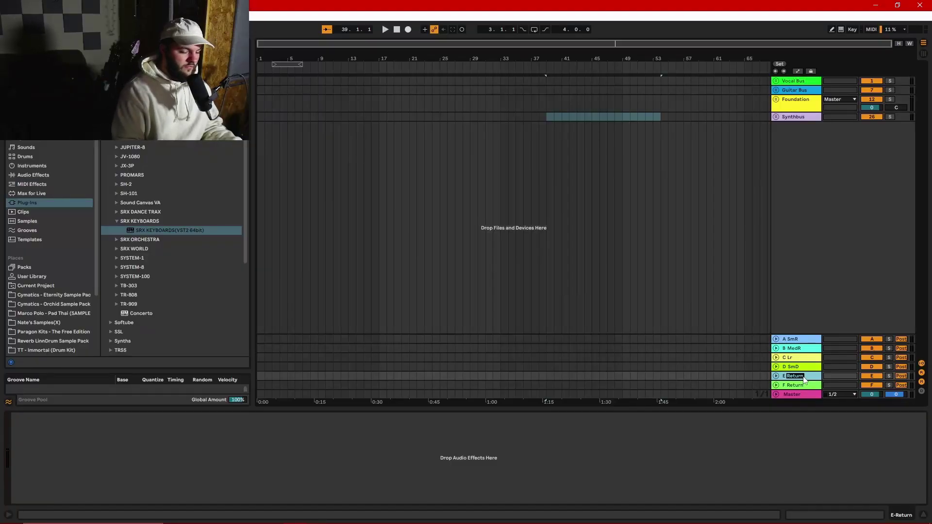
type("Sm")
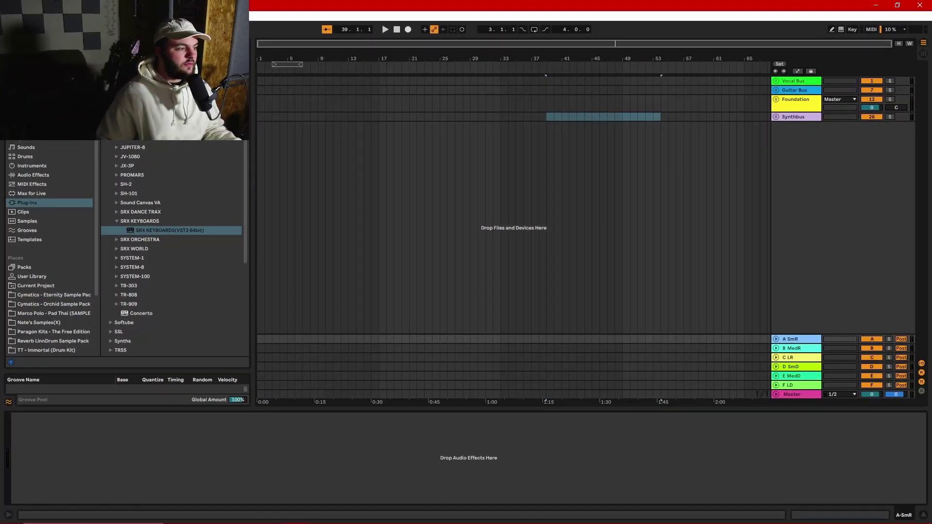
Load the VST3 UADx Pure Plate Reverb from Universal Audio onto the SmR return and close its plug-in window.
scroll(146, 228, "down", 5)
left_click(105, 351)
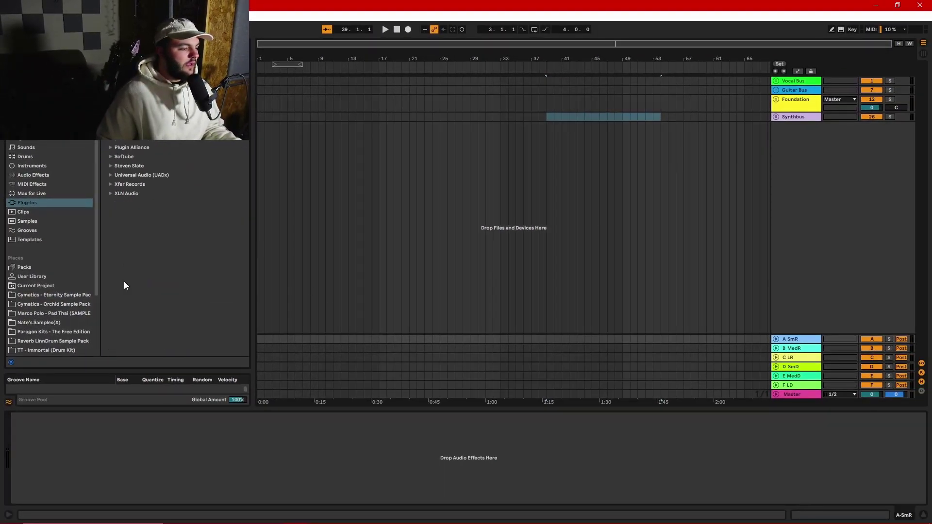
left_click(112, 174)
scroll(182, 182, "down", 4)
left_click_drag(171, 303, 797, 339)
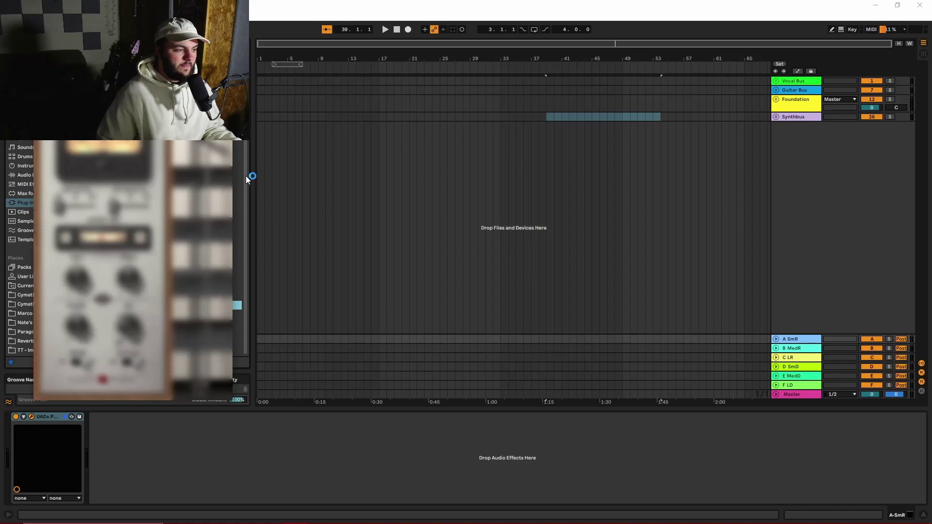
left_click(222, 92)
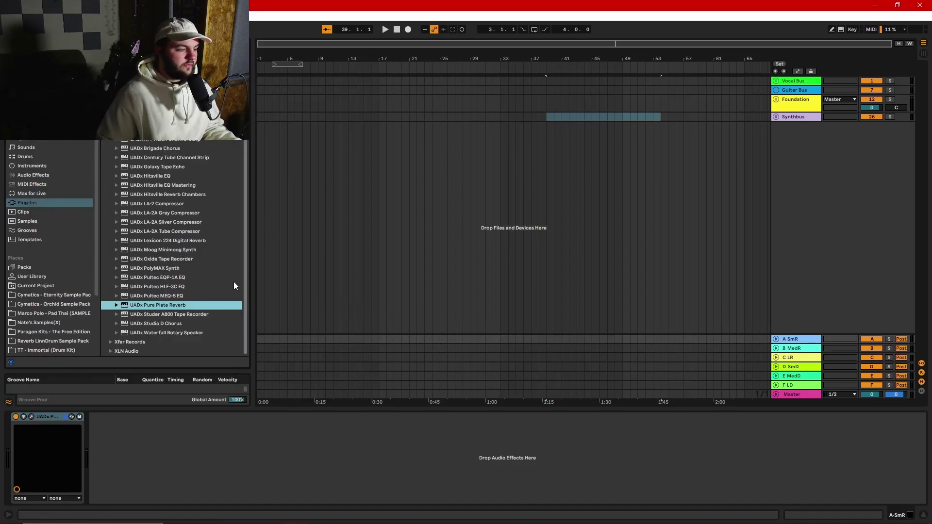
Load ValhallaVintageVerb_x64 onto the MedR and LR returns, closing each plug-in window.
key("Left")
scroll(147, 208, "up", 5)
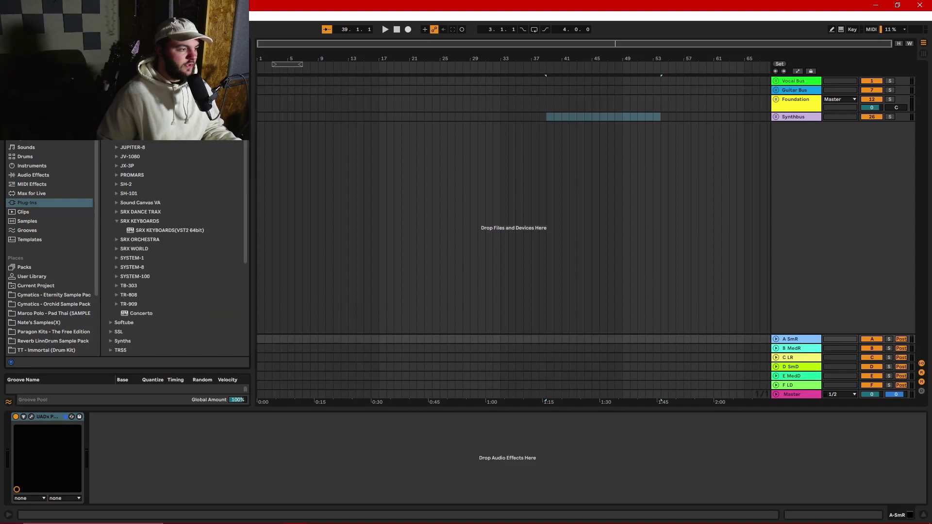
left_click(119, 222)
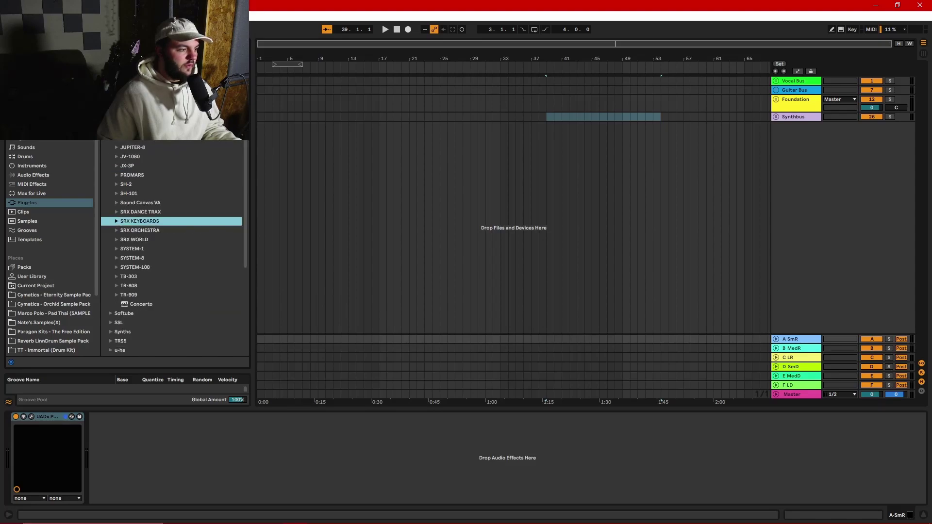
scroll(145, 243, "down", 5)
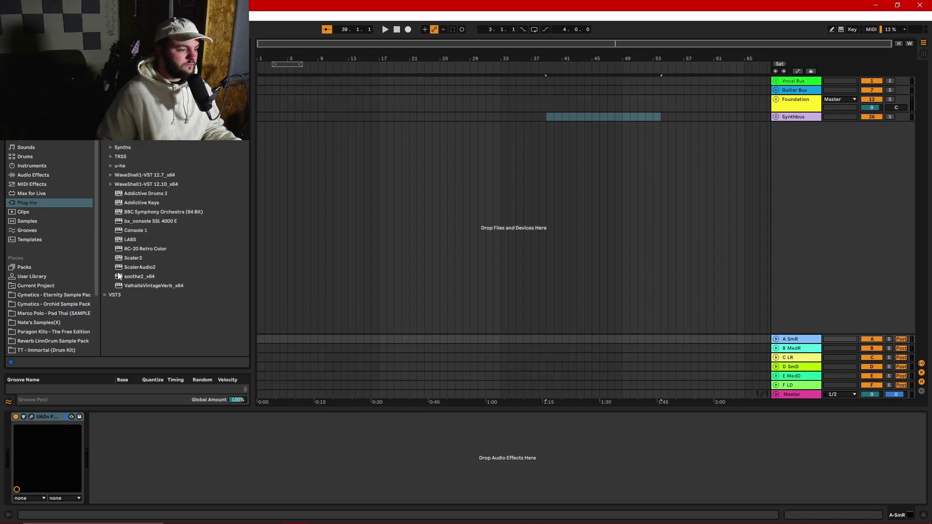
left_click_drag(137, 287, 791, 350)
left_click(564, 80)
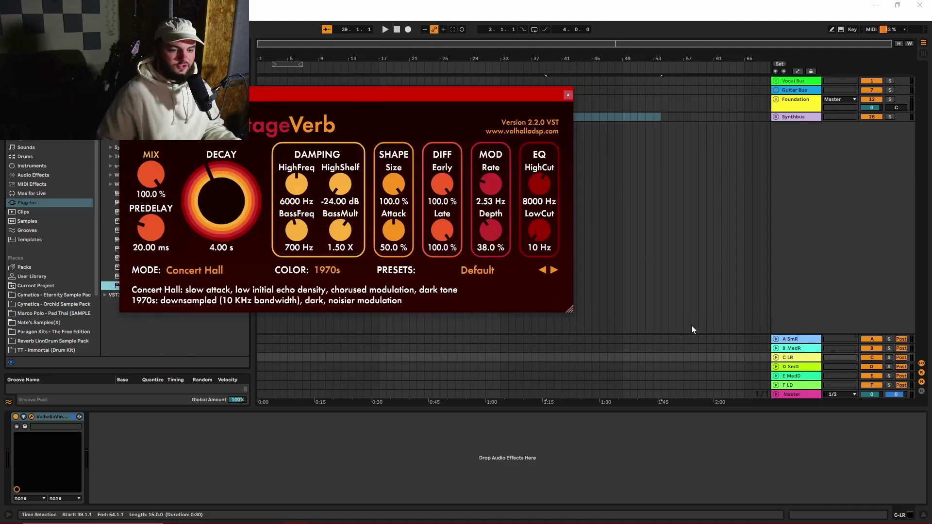
left_click(569, 95)
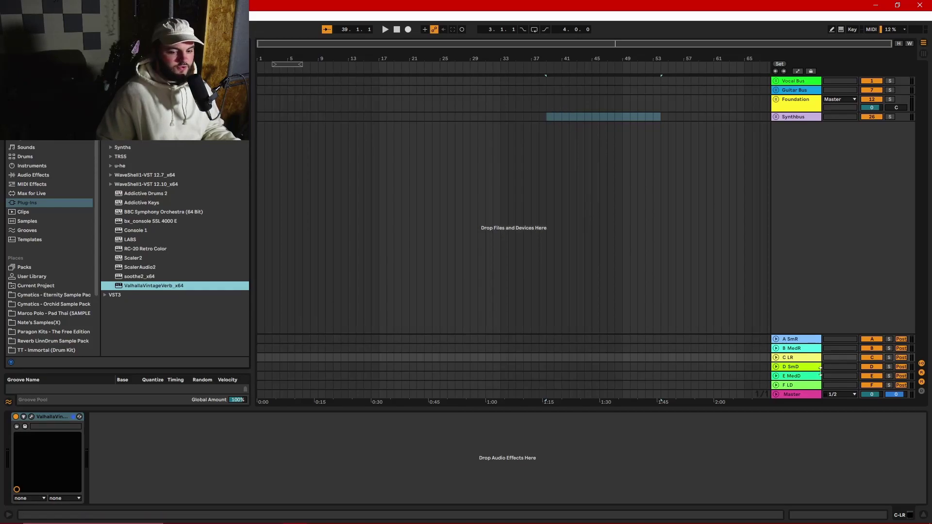
Load J37 Stereo from WaveShell1-VST 12.7_x64 onto the SmD return and close its plug-in window.
left_click(802, 370)
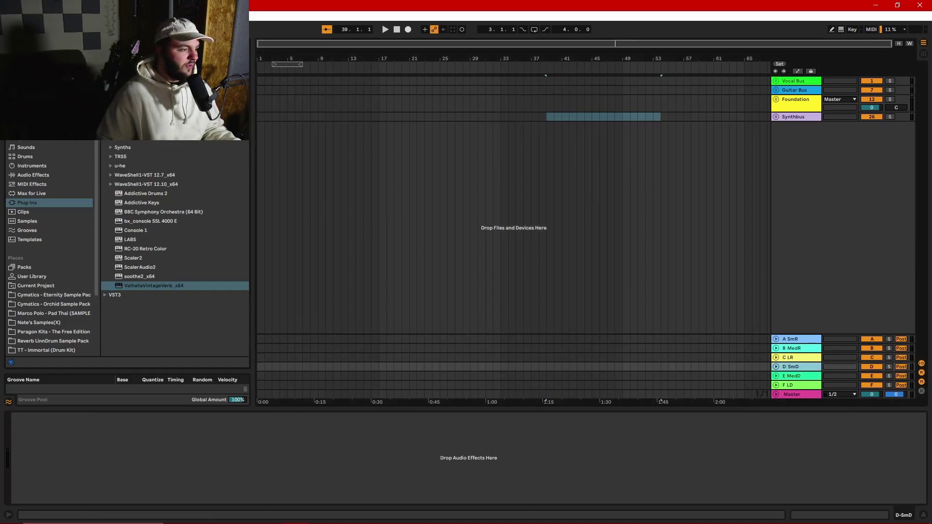
left_click(111, 175)
left_click_drag(147, 266, 838, 369)
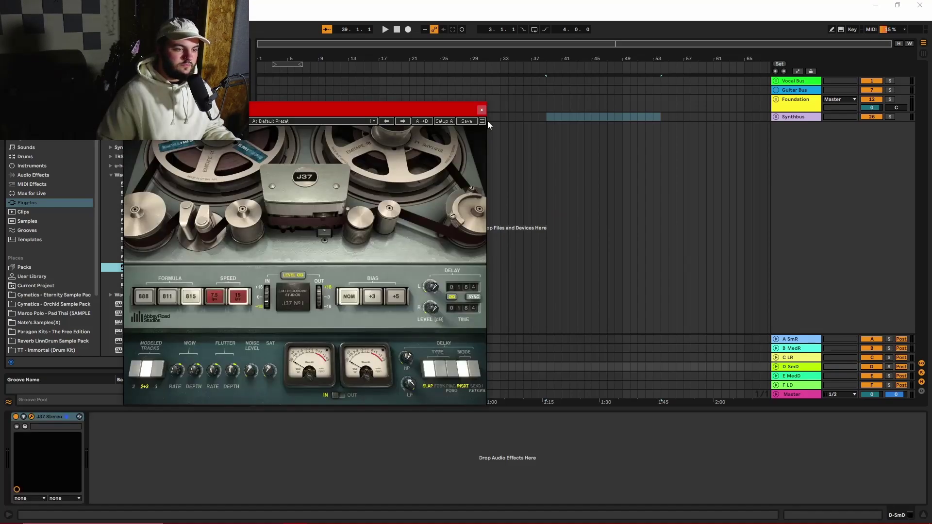
left_click(482, 111)
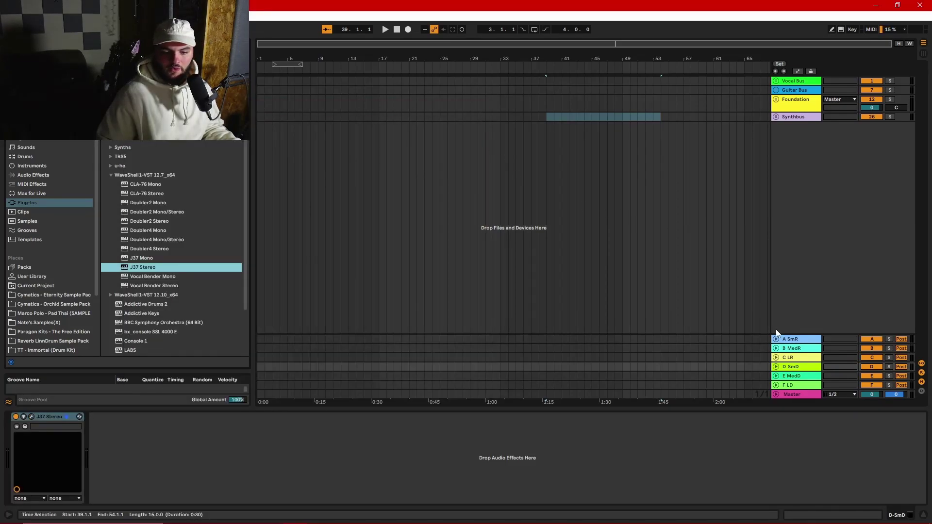
Add Live's stock Delay audio effect to both the MedD and LD returns.
left_click(795, 376)
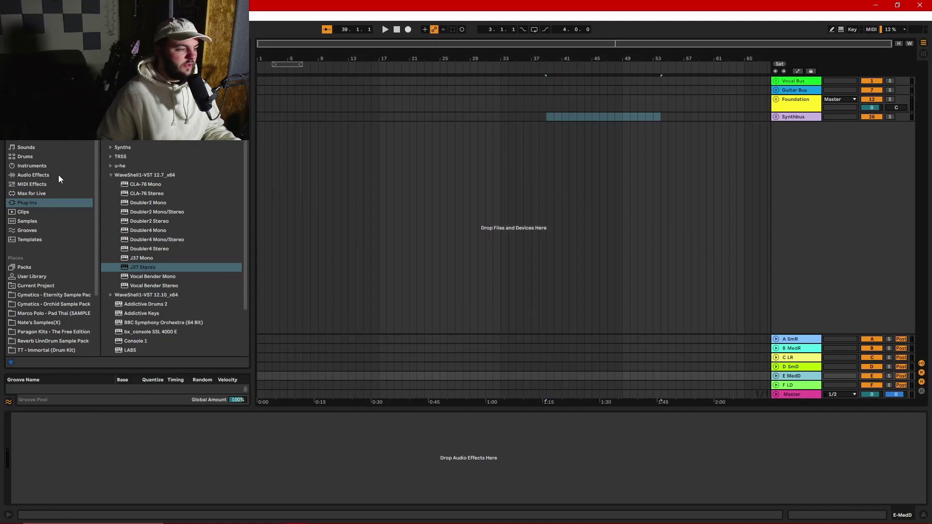
left_click(40, 175)
left_click(104, 74)
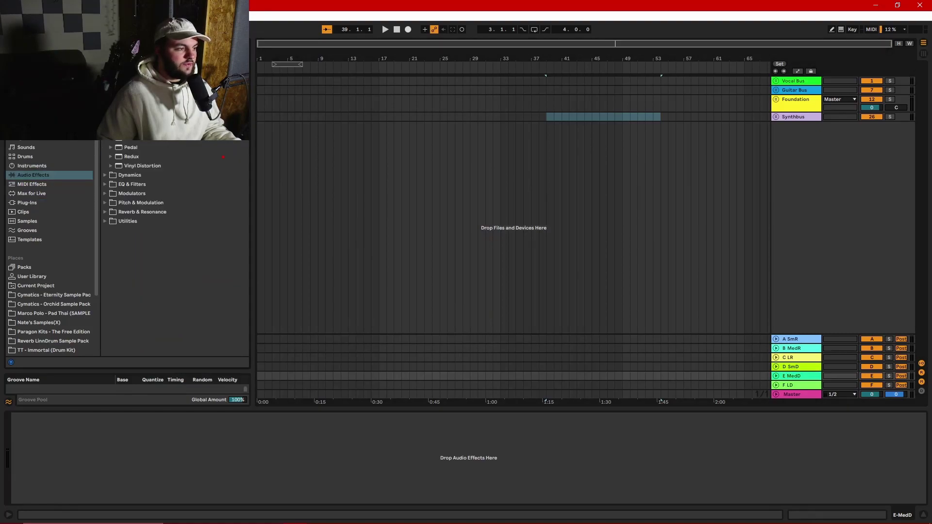
scroll(223, 157, "down", 2)
left_click_drag(128, 82, 800, 374)
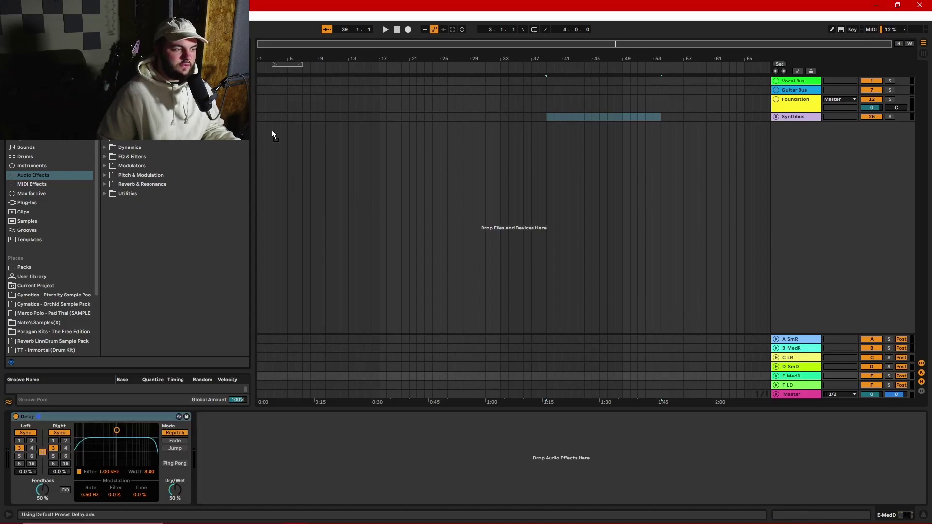
left_click(756, 387)
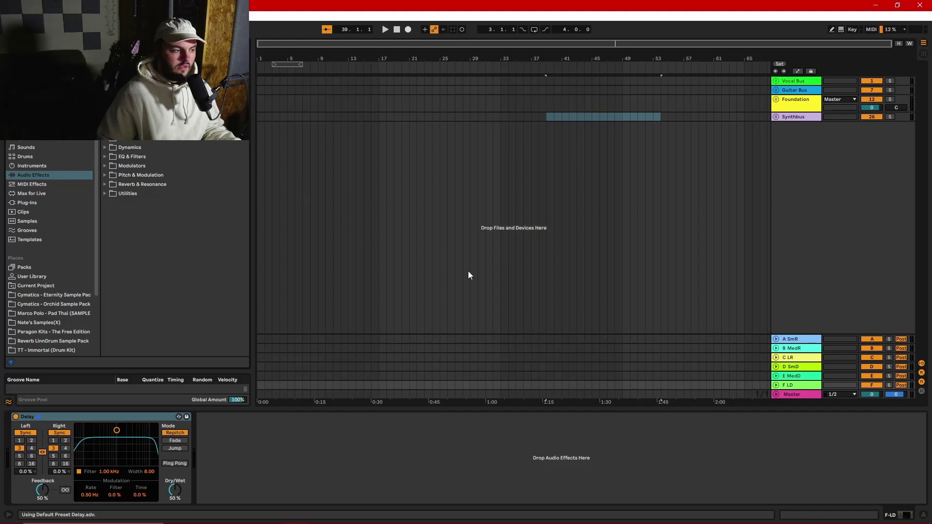
Add the Mono.adv preset from the Utilities audio effects to the Master track and collapse the device.
left_click(646, 317)
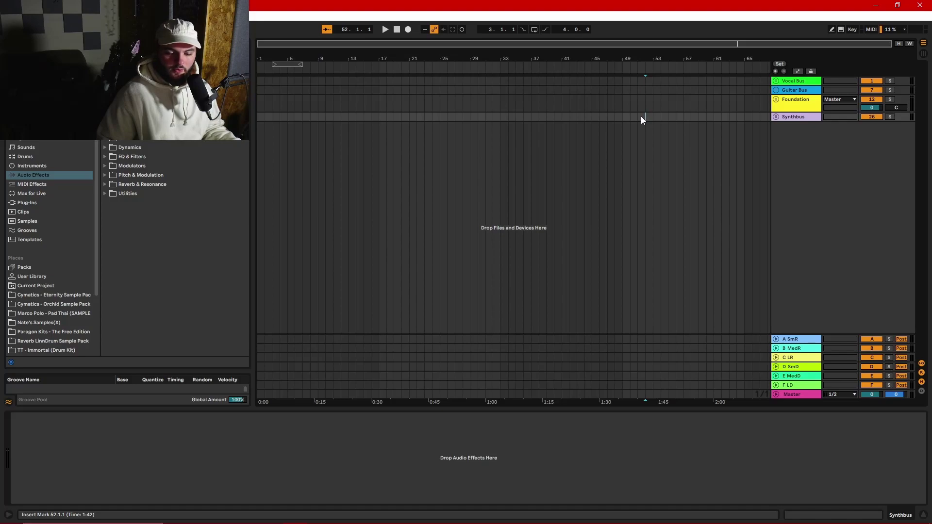
left_click(790, 393)
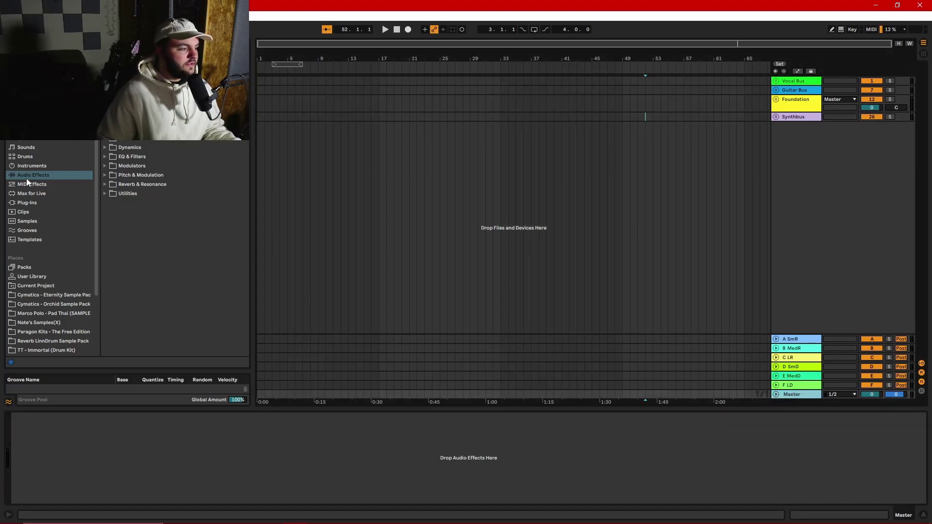
left_click(104, 194)
scroll(144, 147, "up", 3)
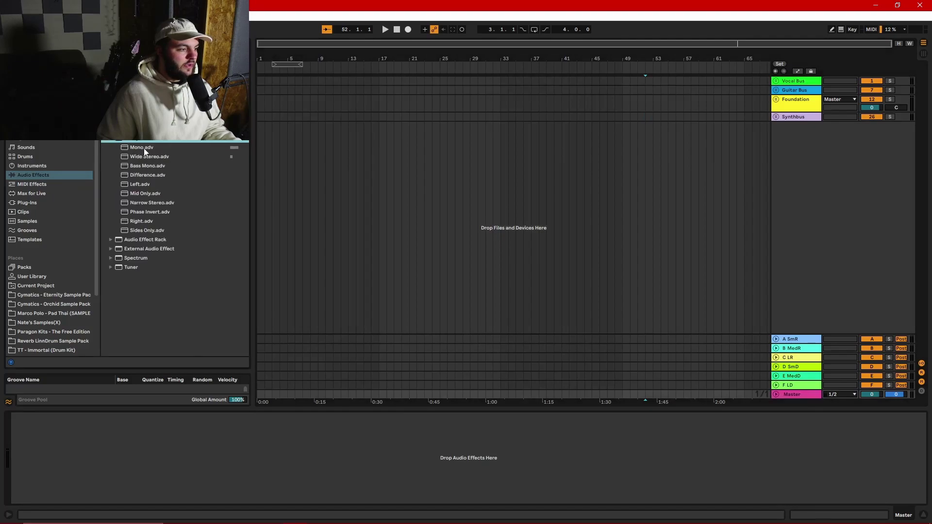
left_click_drag(140, 147, 487, 442)
double_click(41, 417)
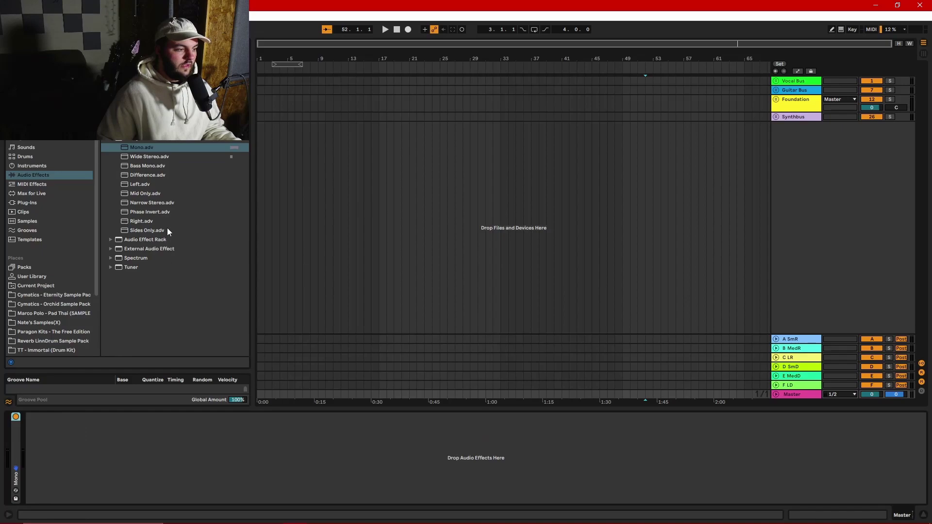
Add the ClipGain Mira Max for Live audio effect to the Master track after the Mono utility.
left_click(104, 129)
left_click(41, 195)
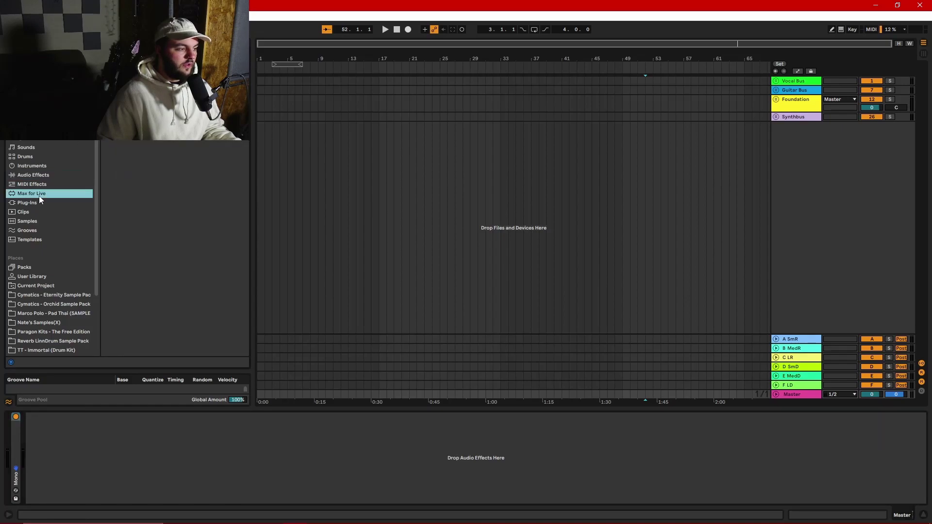
left_click(40, 204)
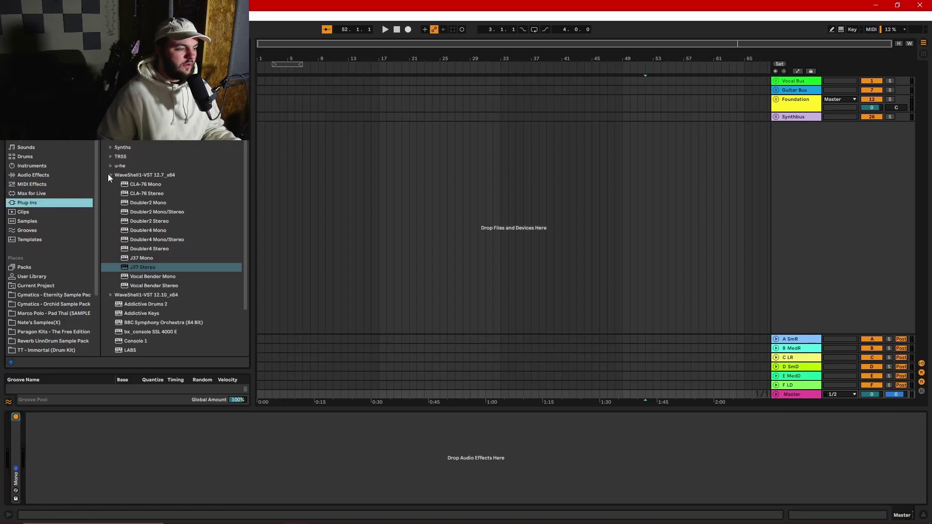
left_click(37, 193)
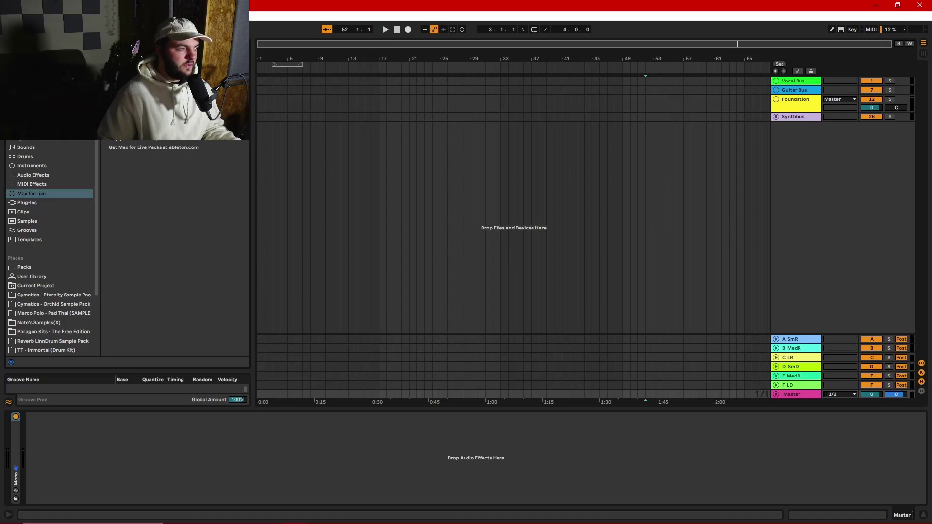
left_click_drag(146, 128, 191, 469)
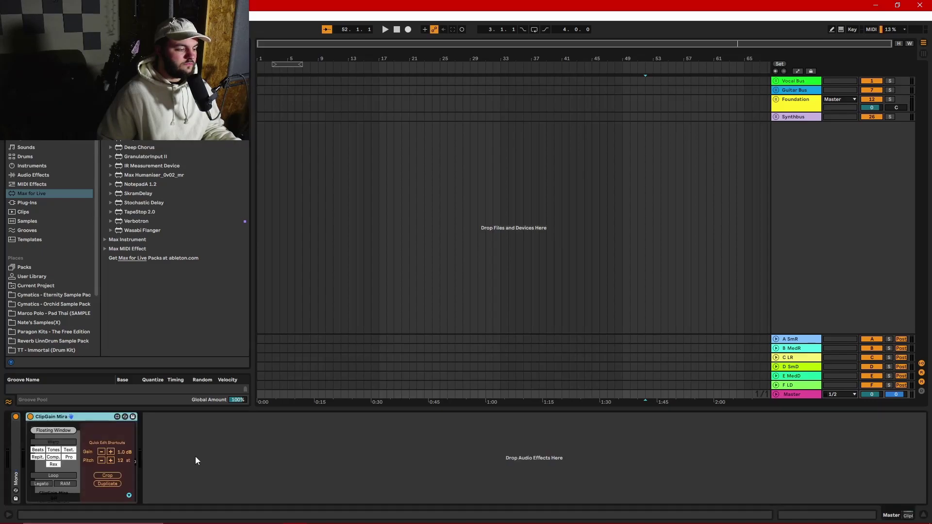
Assign the computer key 2 to ClipGain Mira's Floating Window control and leave key mapping mode.
left_click(63, 430)
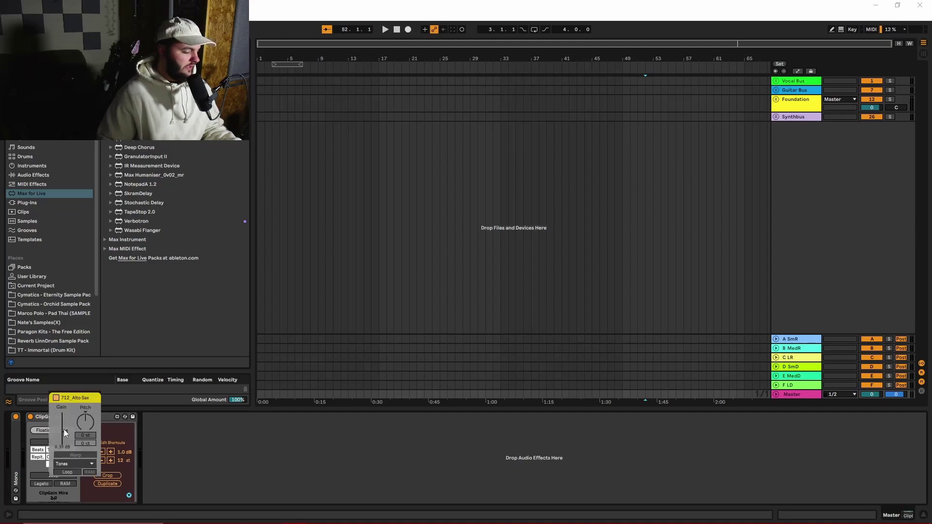
left_click(47, 431)
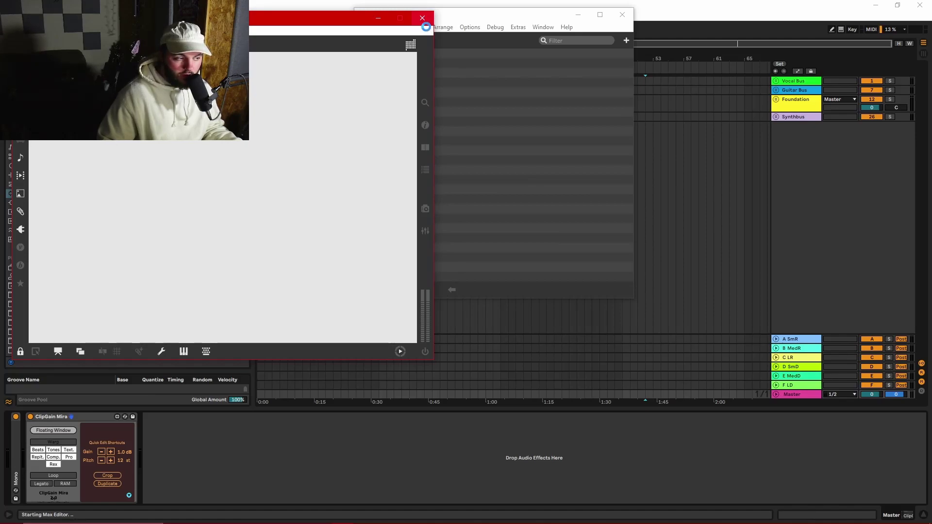
right_click(63, 431)
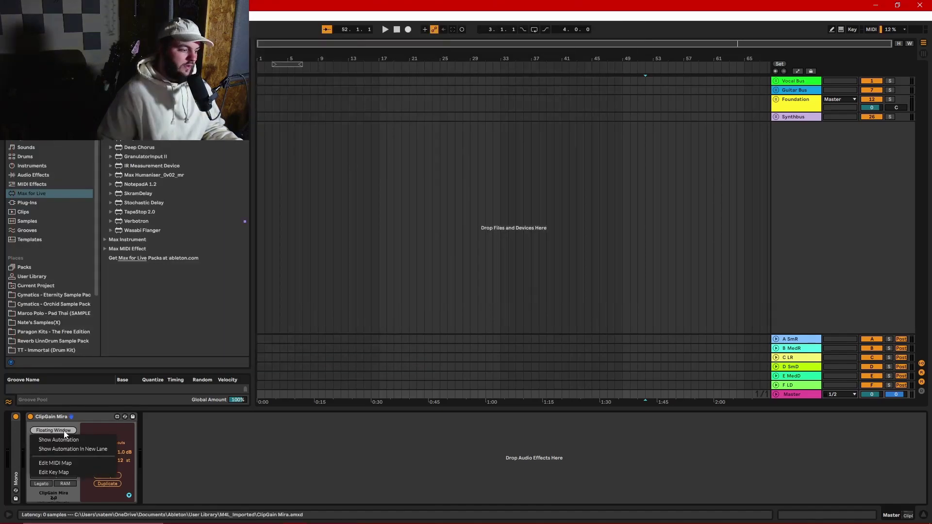
left_click(73, 473)
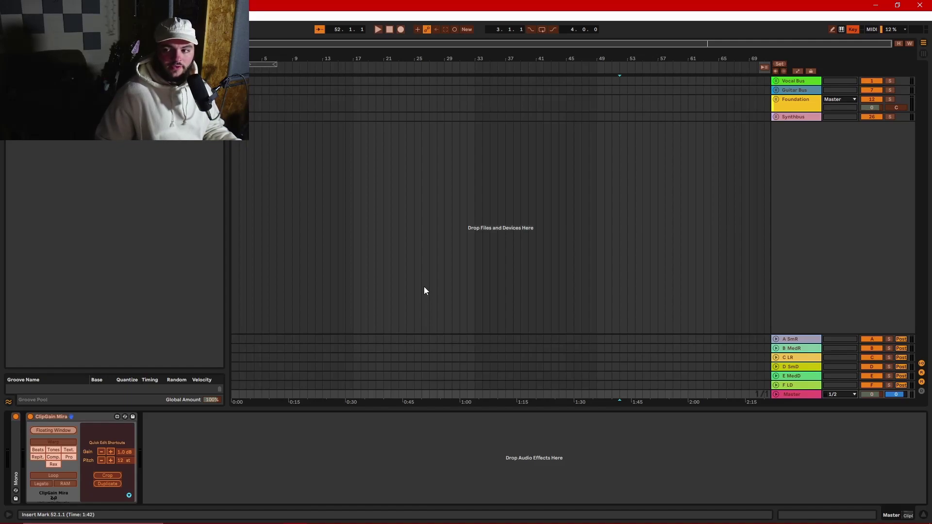
key("2")
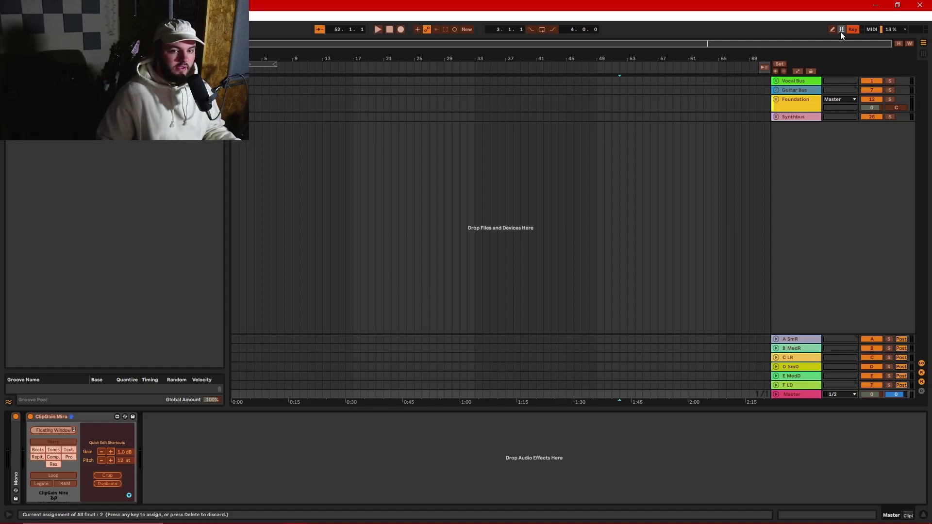
left_click(852, 30)
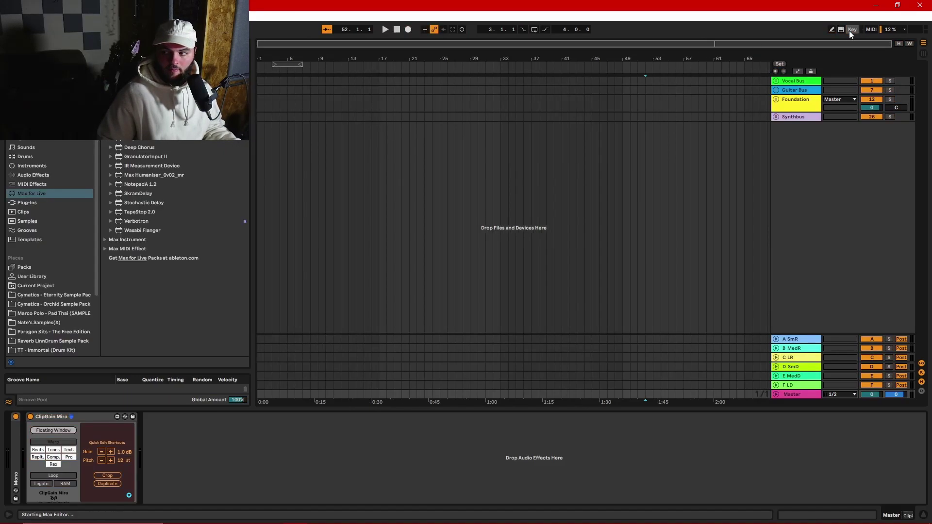
Test the ClipGain Mira floating window by toggling it, changing pitch, enabling warp and viewing the warp modes, and hide it.
key("2")
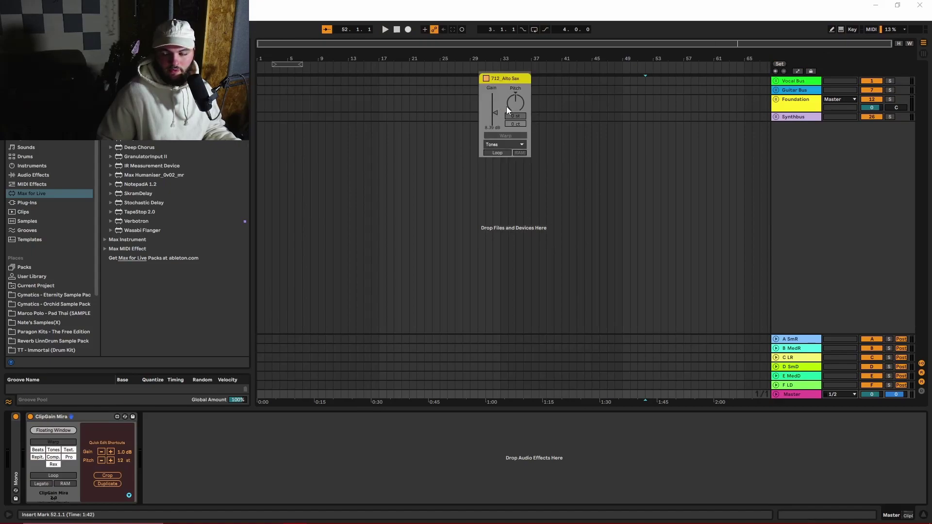
key("2")
left_click_drag(568, 116, 502, 80)
left_click(478, 103)
key("2")
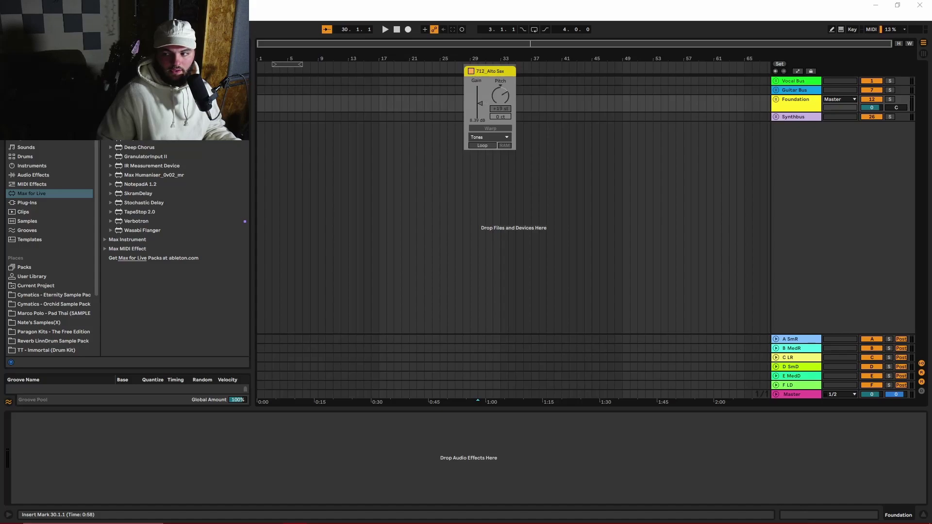
left_click(496, 129)
left_click(496, 135)
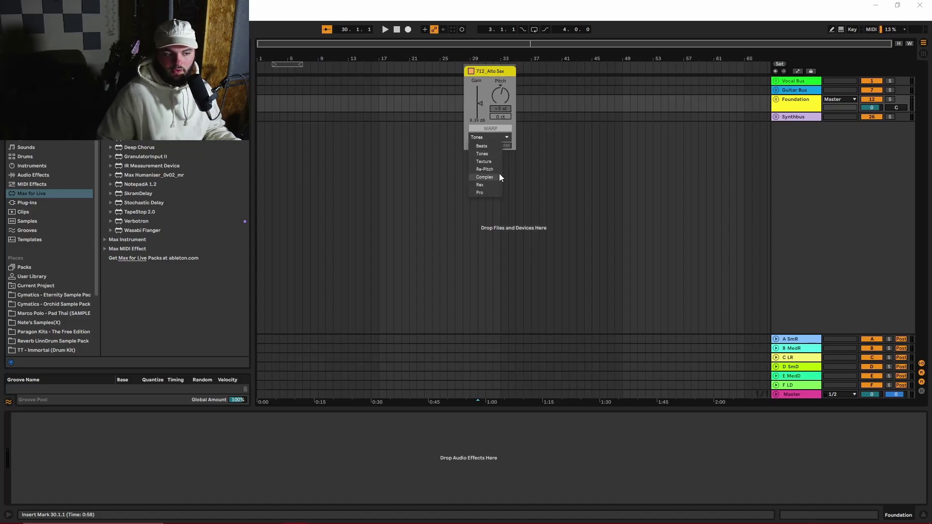
left_click(582, 180)
key("2")
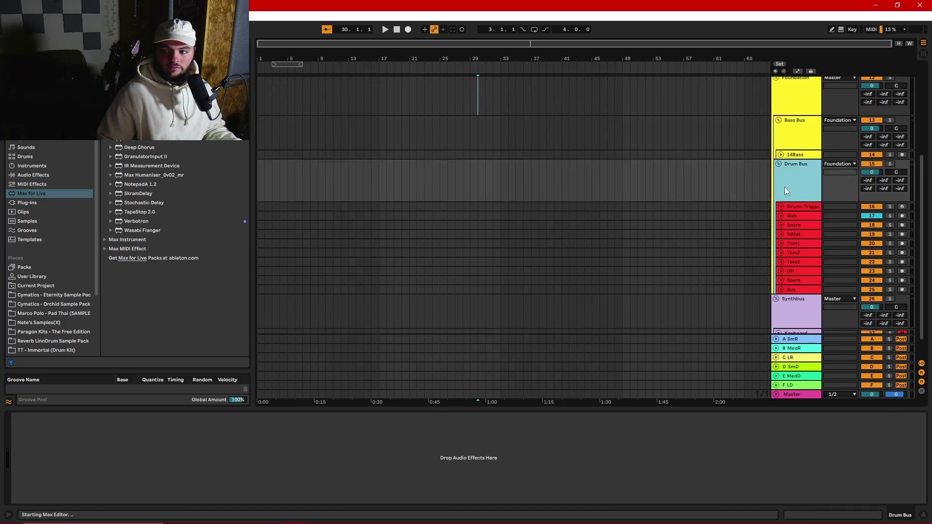
Save the Live Set as a template named MixingTemplateAlpha.
scroll(773, 188, "down", 1)
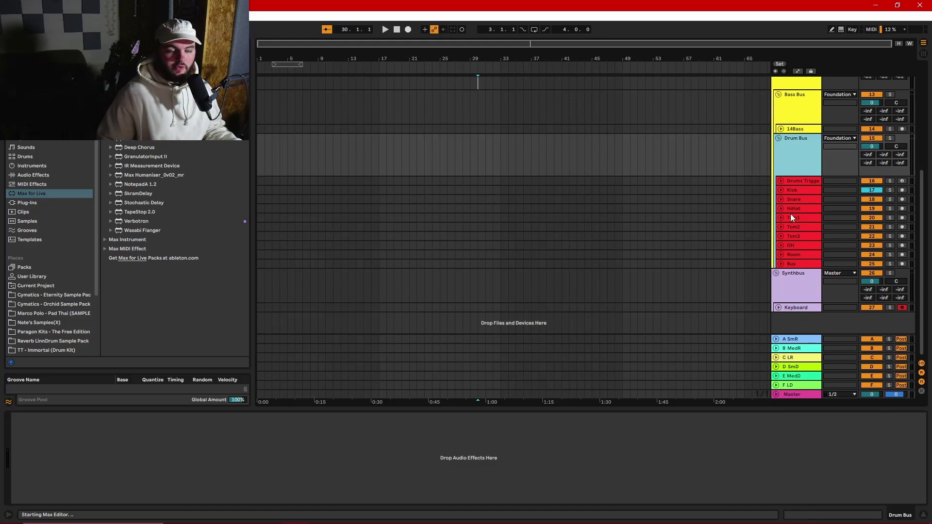
scroll(791, 217, "up", 7)
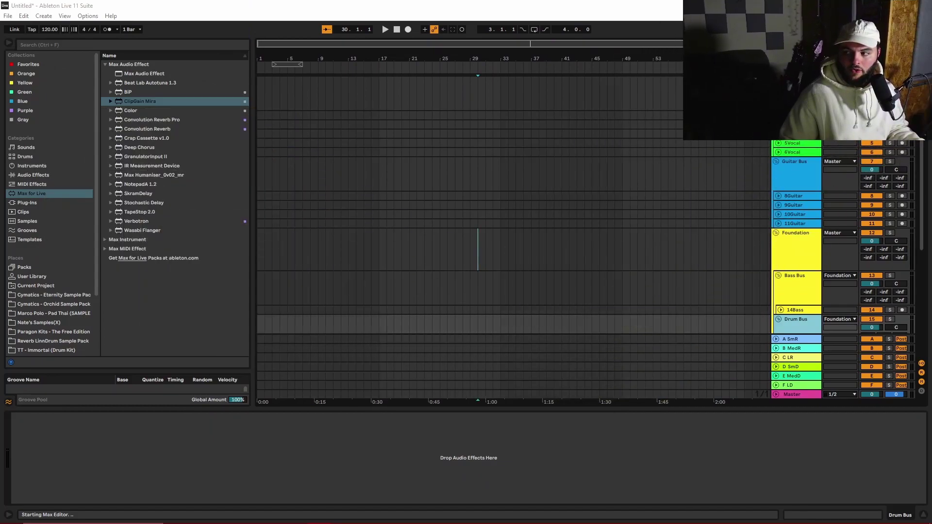
left_click(7, 16)
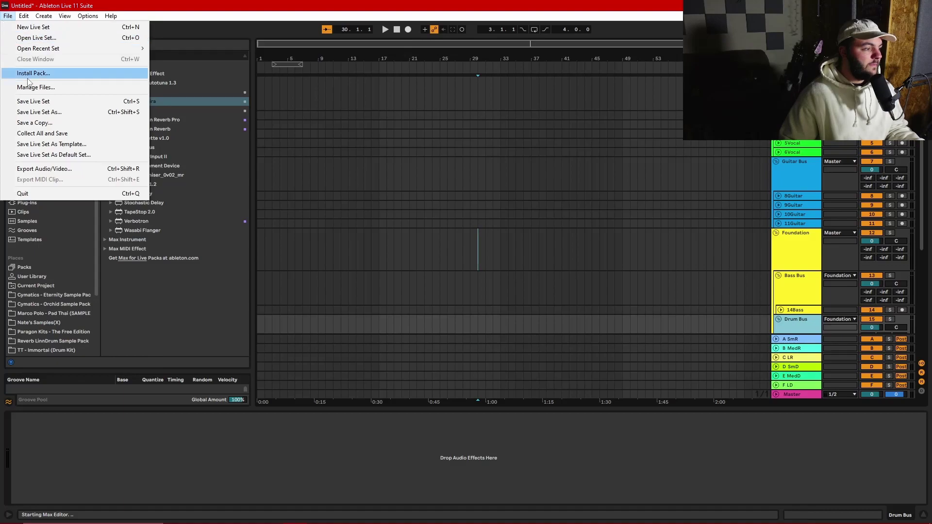
left_click(91, 144)
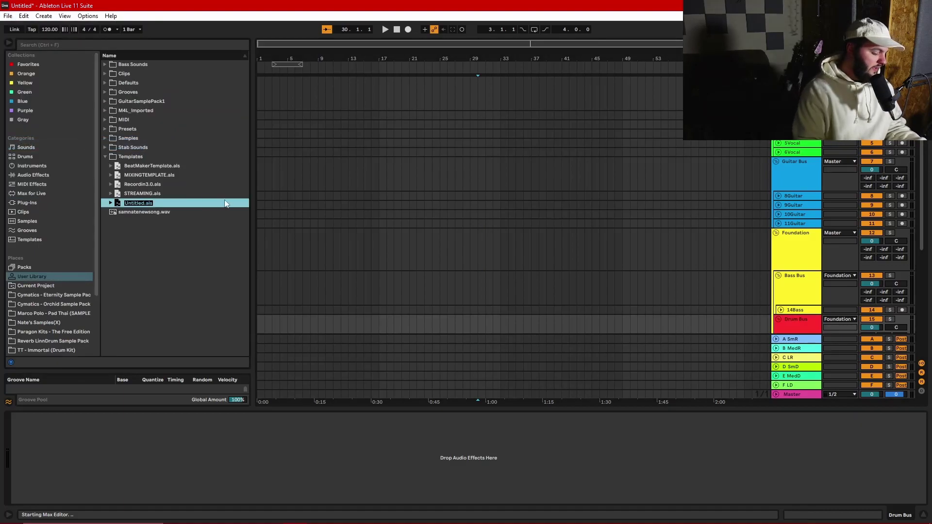
type("Mixing")
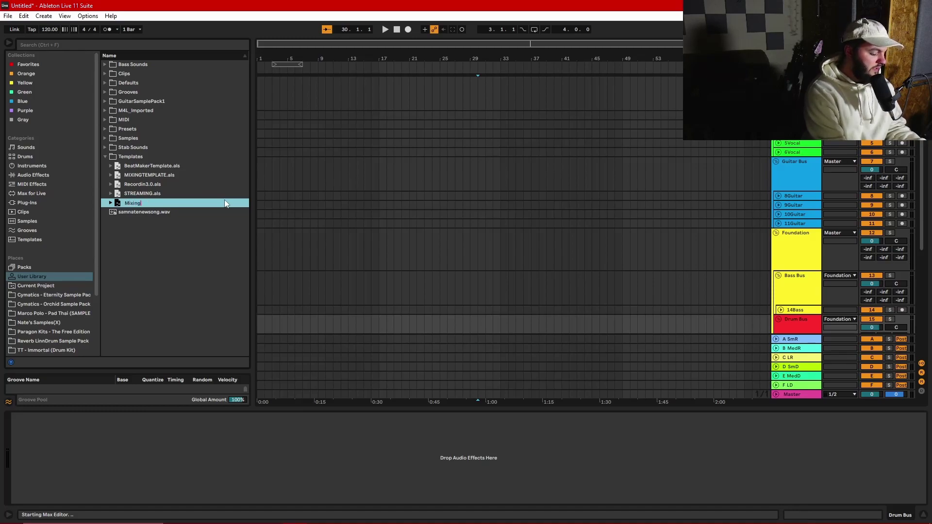
type("TemplateAlpha")
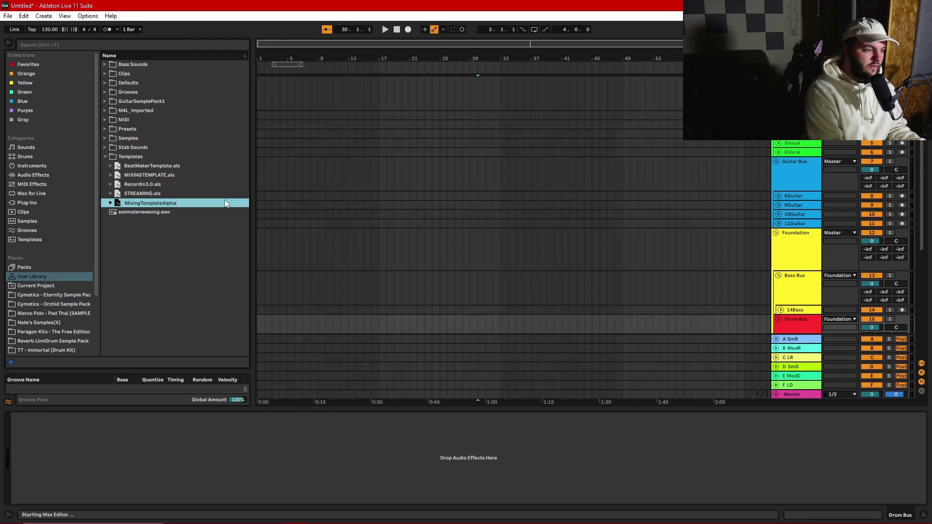
key("Return")
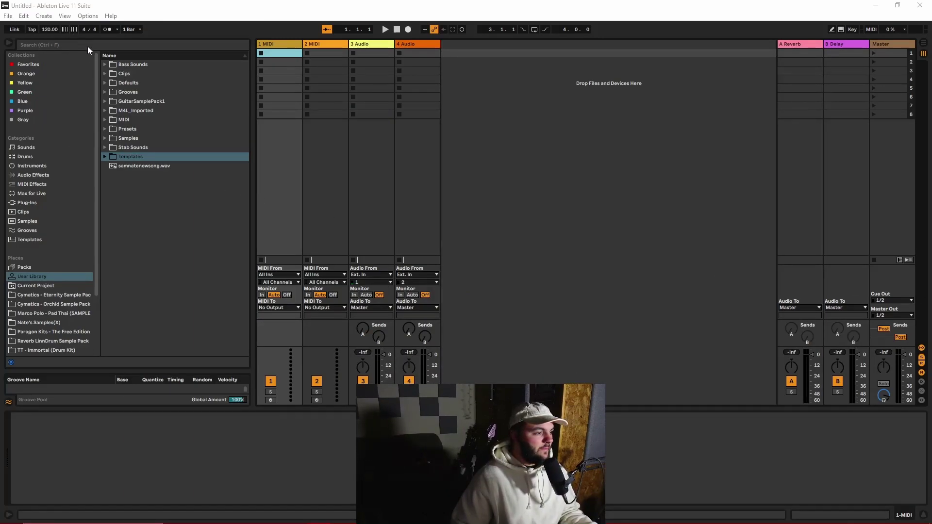
Open MixingTemplateAlpha.als from the browser's templates.
left_click(59, 275)
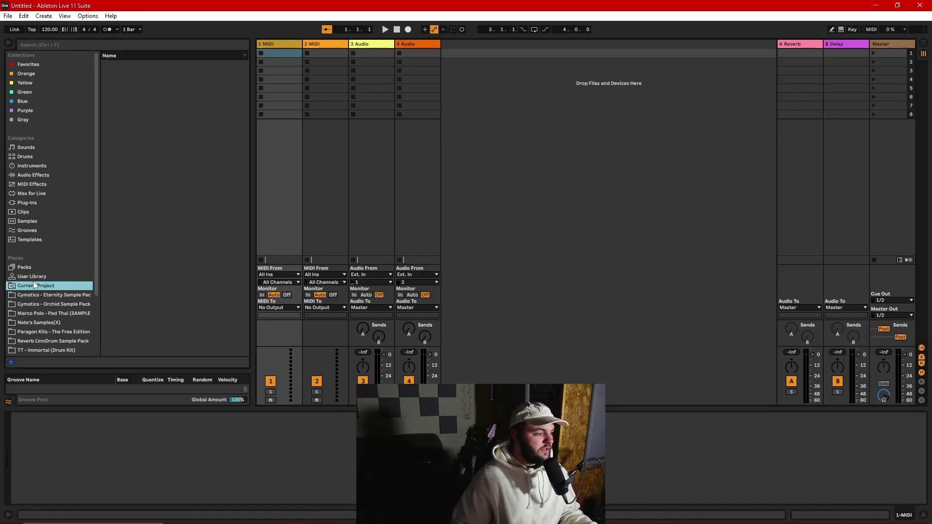
left_click(33, 240)
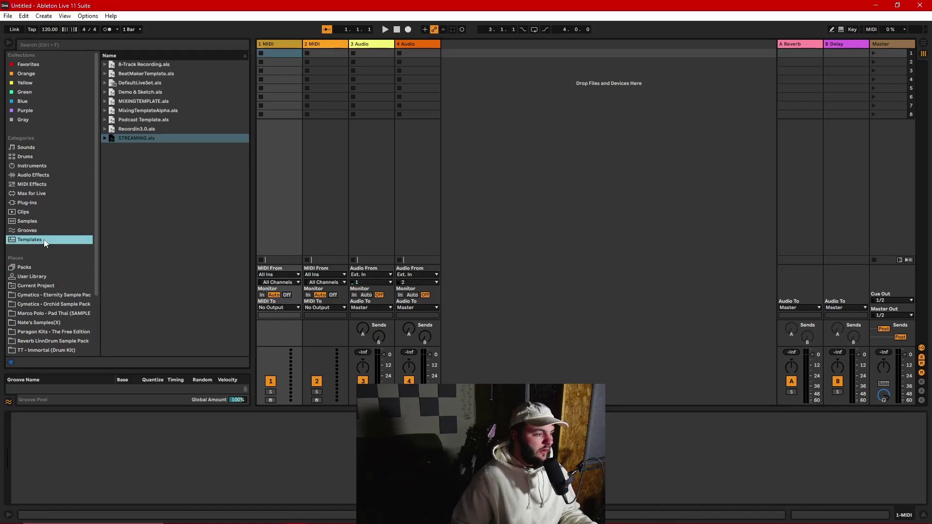
double_click(131, 111)
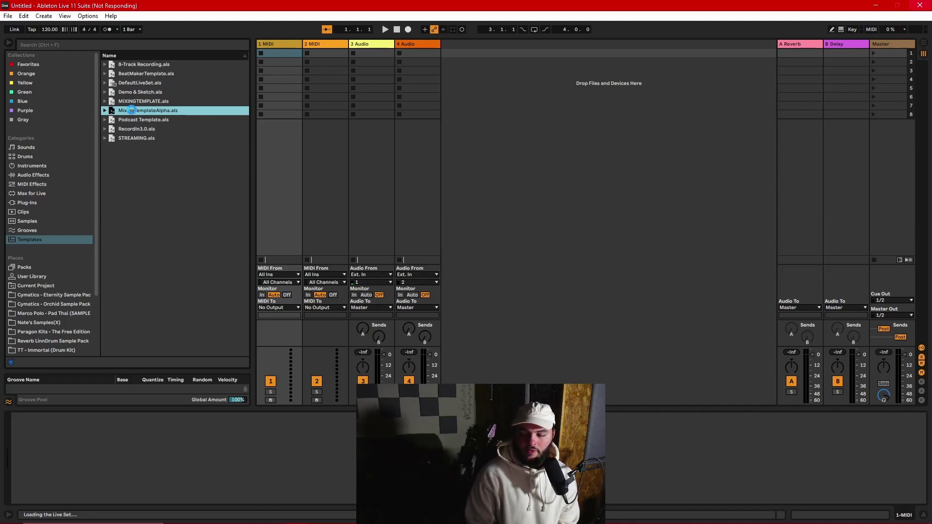
Review the loaded template's buses, the Keyboard, SmR and guitar tracks, and open the Helix plug-in on the 14Bass track.
left_click(801, 100)
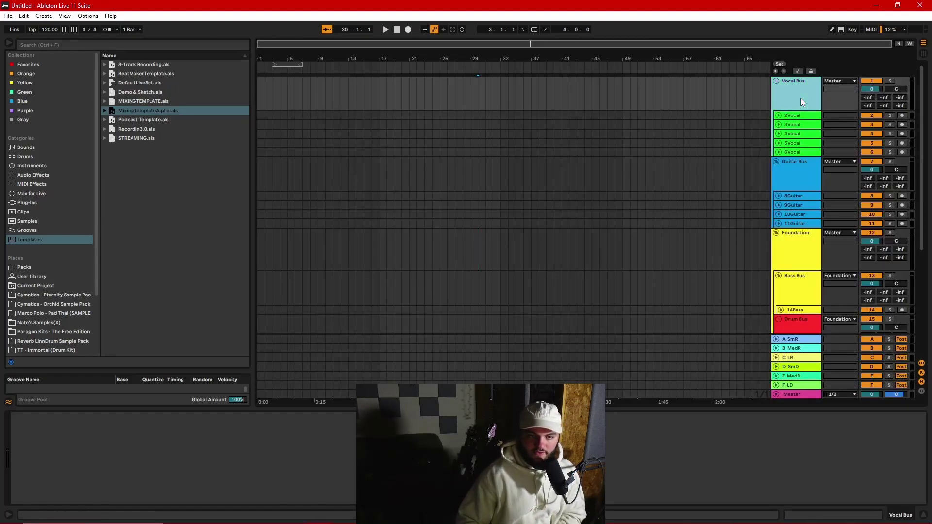
left_click(789, 187)
scroll(799, 205, "down", 3)
left_click(801, 191)
scroll(801, 218, "down", 5)
left_click(796, 308)
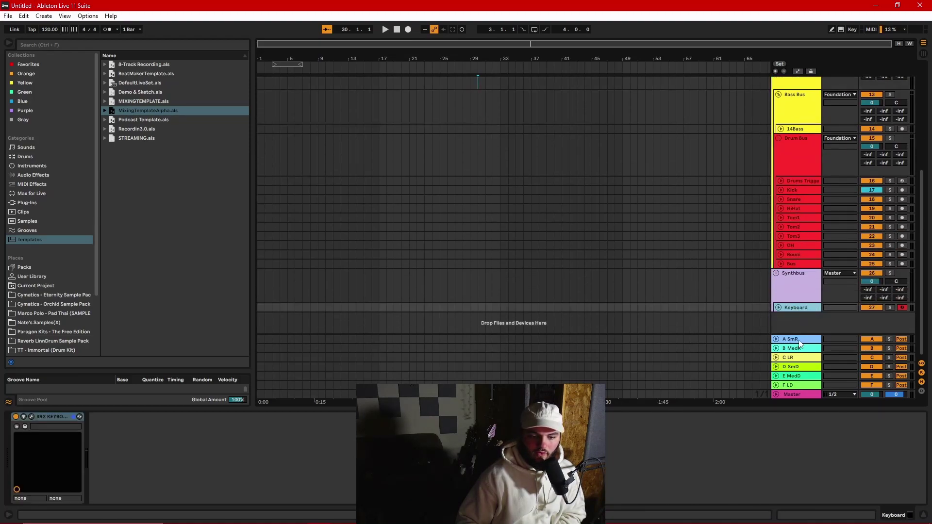
left_click(798, 339)
scroll(791, 252, "up", 4)
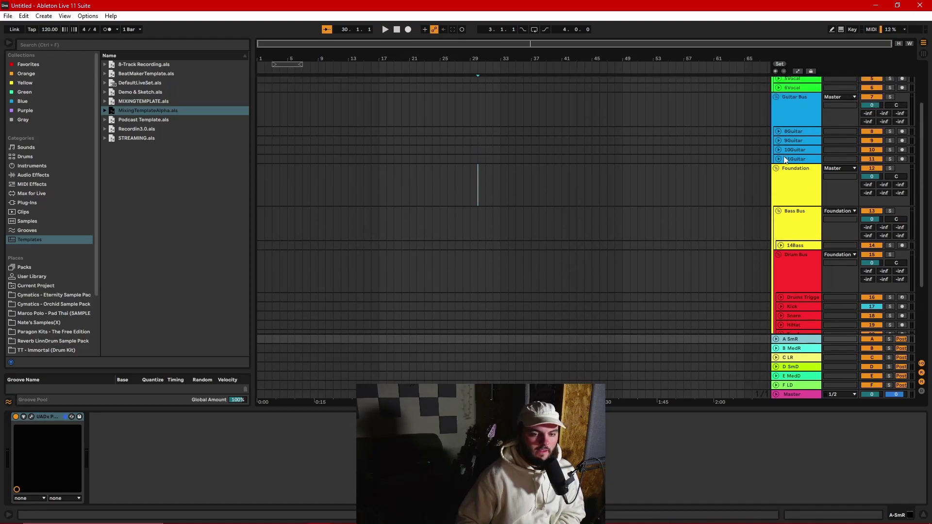
left_click(795, 132)
left_click(794, 159)
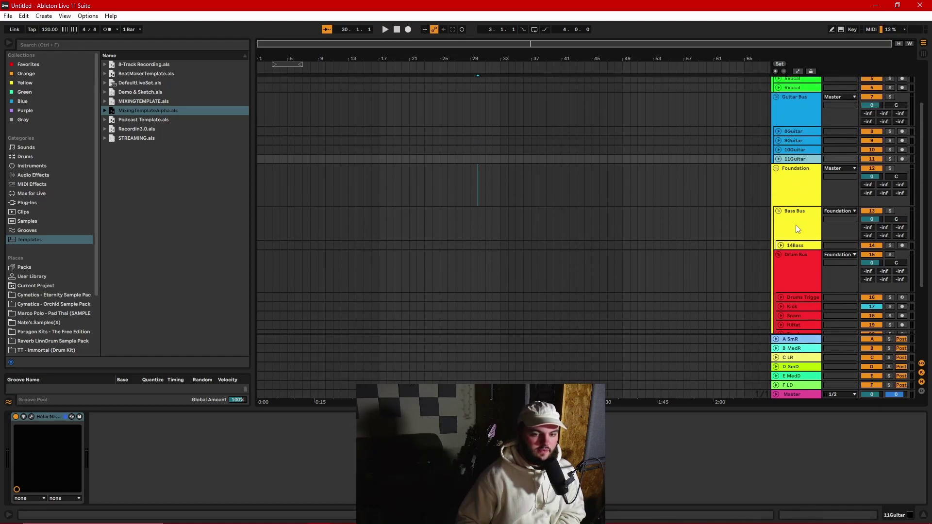
left_click(792, 245)
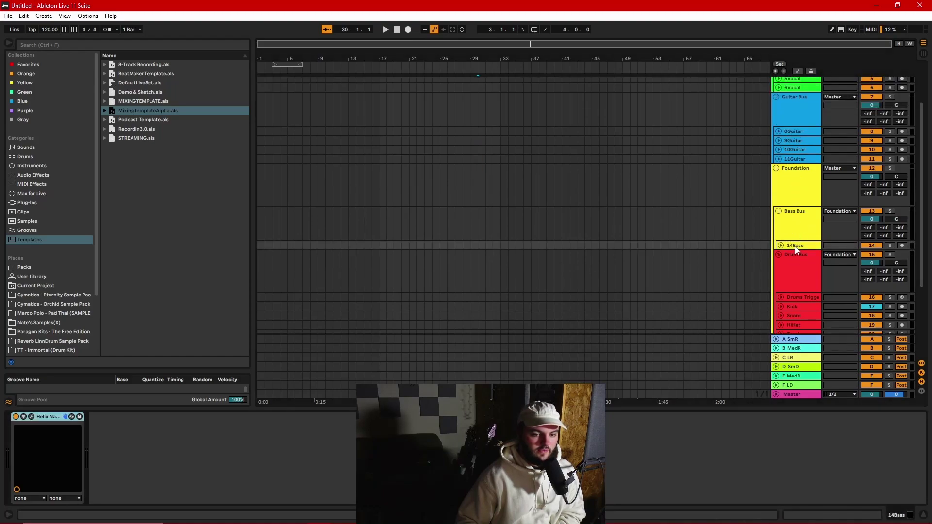
left_click(29, 417)
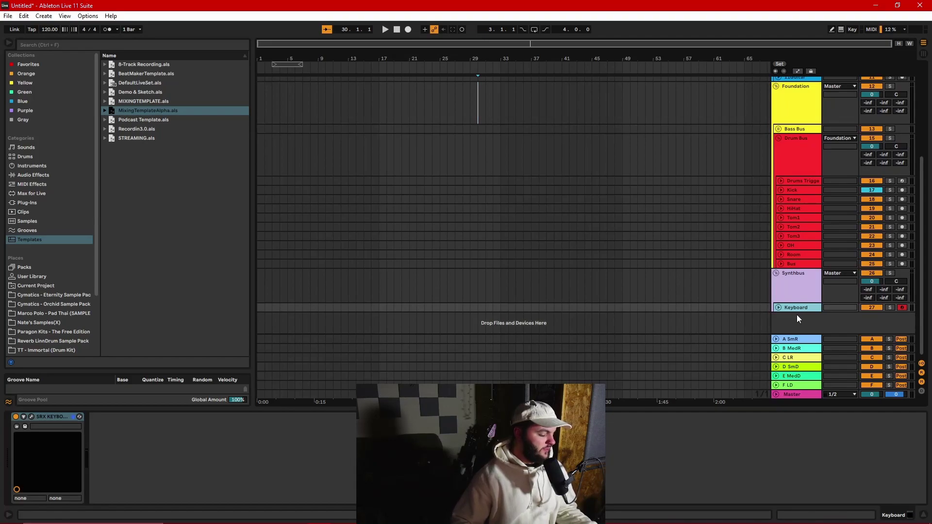
Insert a new MIDI track beneath the Keyboard track in the Synthbus group.
key("ctrl+shift+t")
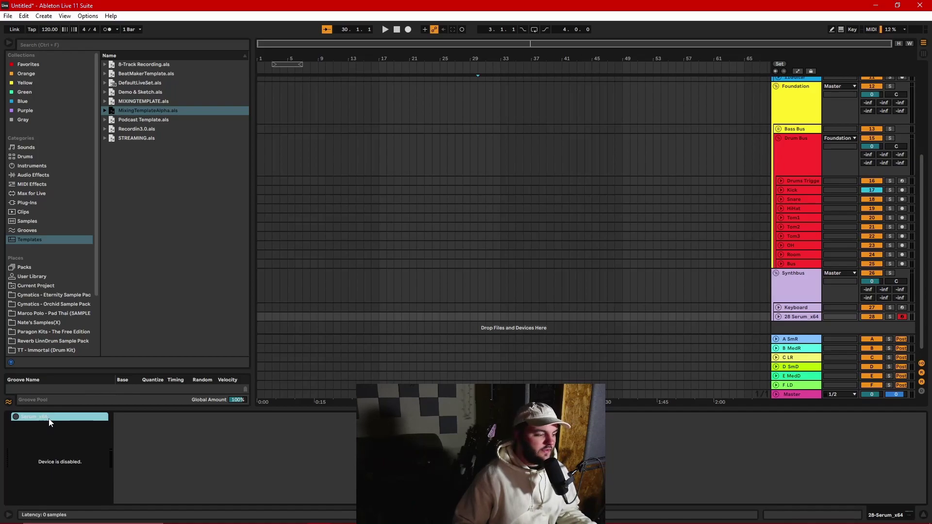
right_click(803, 319)
left_click_drag(798, 319, 799, 328)
Load UADx Moog Minimoog Synth from the Universal Audio (UADx) VST3 plug-ins onto the new MIDI track 28.
left_click(27, 203)
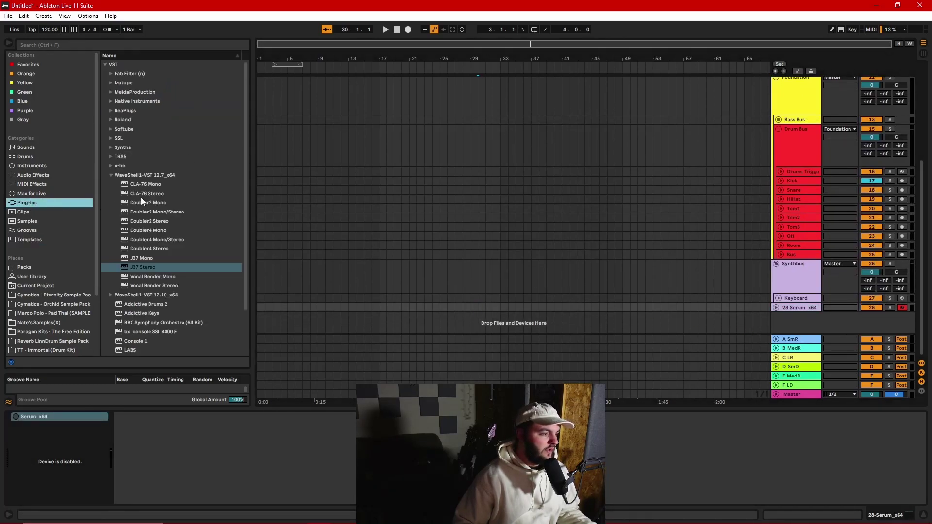
left_click(111, 175)
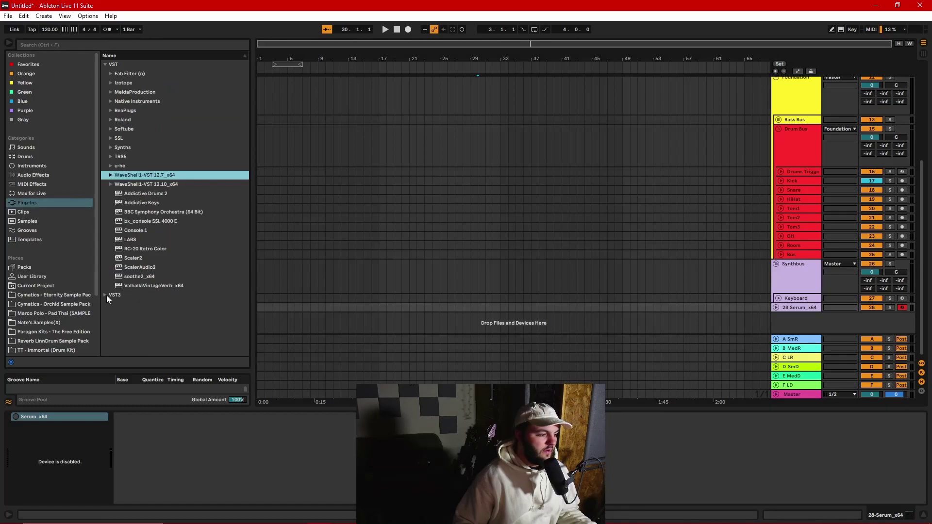
left_click(106, 295)
left_click(110, 166)
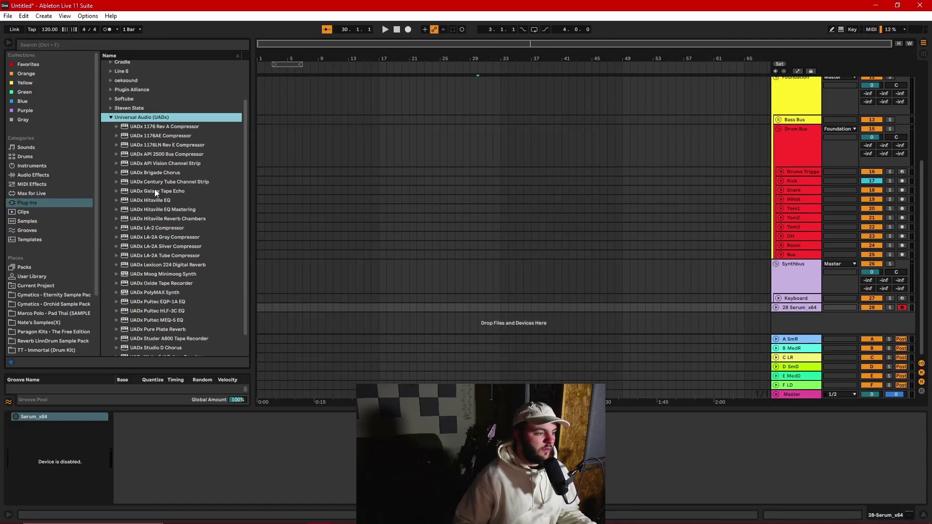
scroll(191, 248, "down", 2)
left_click_drag(163, 248, 795, 308)
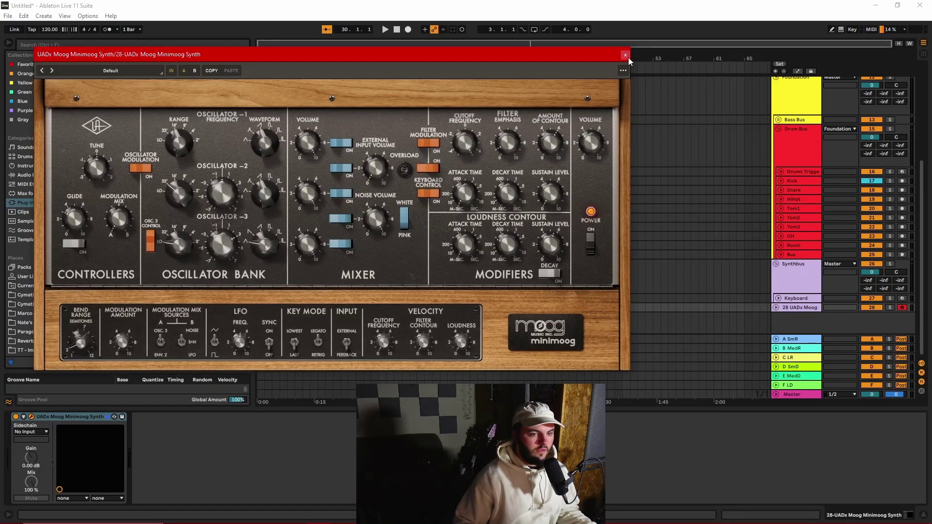
Close the Minimoog plug-in window and save track 28 as the default MIDI track, overwriting the existing default.
left_click(628, 57)
right_click(800, 308)
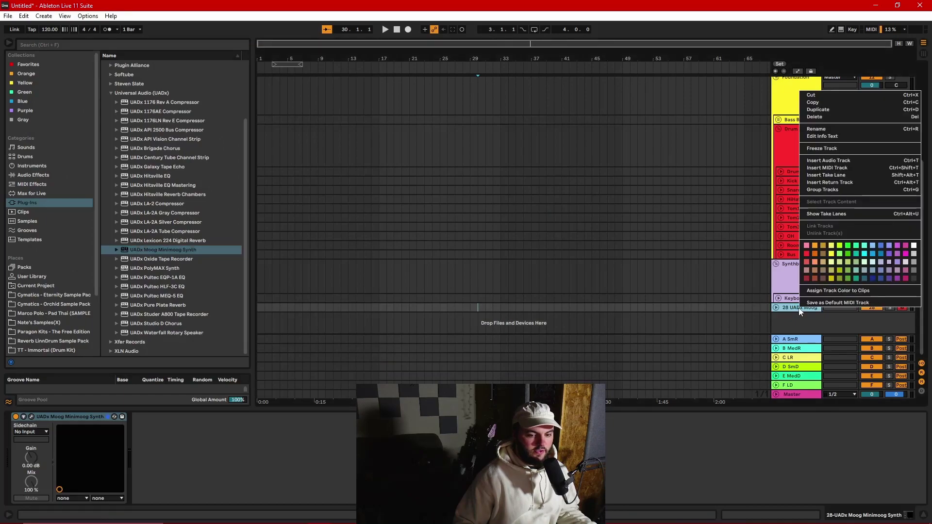
left_click(816, 303)
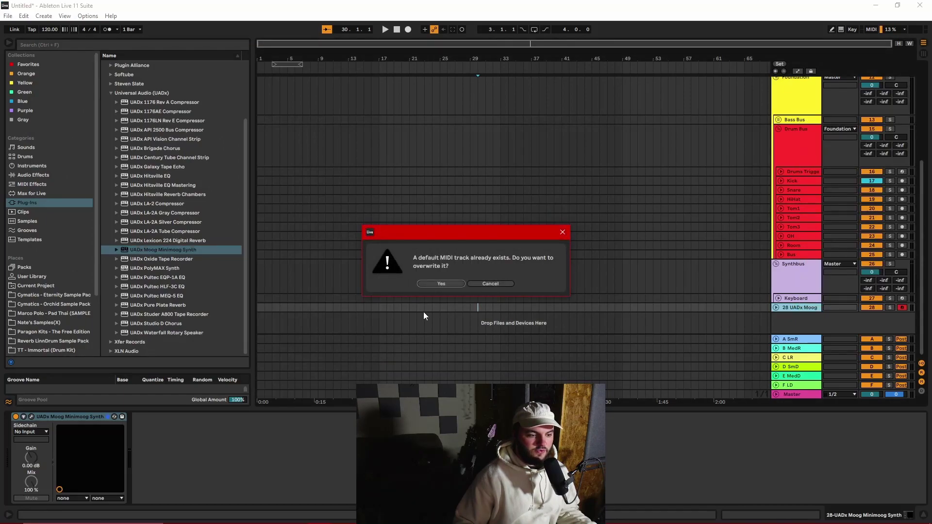
left_click(439, 284)
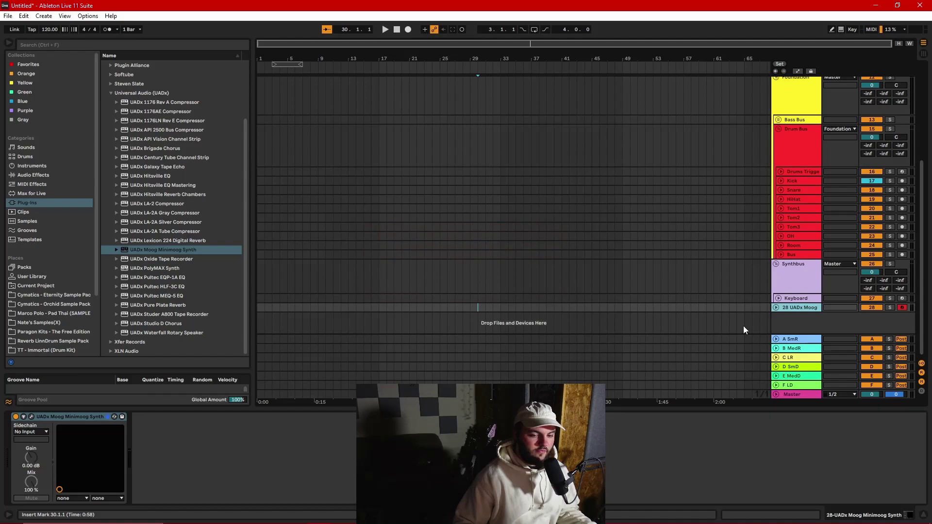
Insert one more MIDI track to test the new default, and delete both UADx Moog Minimoog tracks, 28 and 29.
key("ctrl+shift+t")
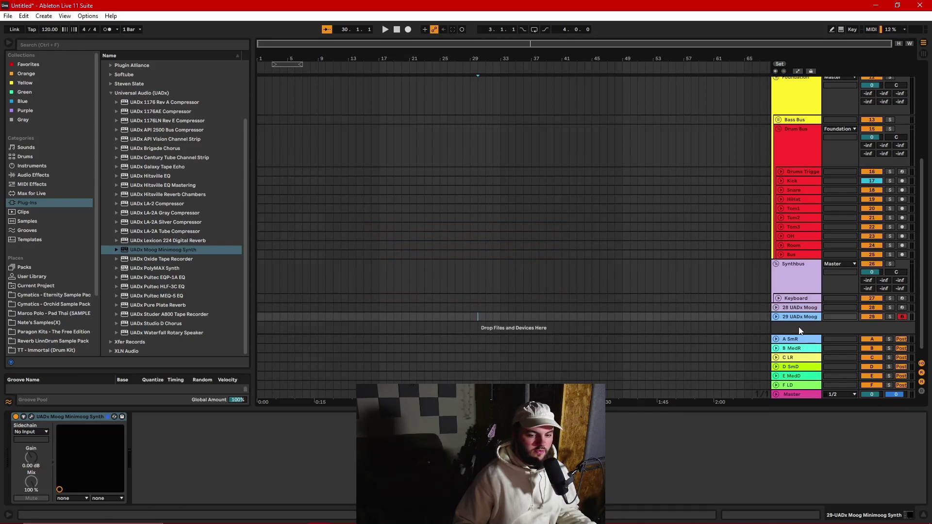
left_click(799, 310, "shift")
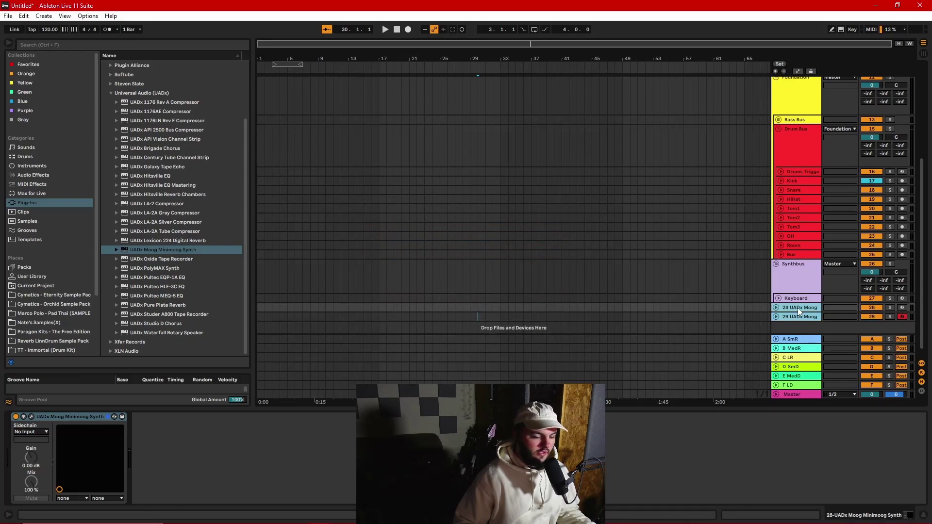
key("Delete")
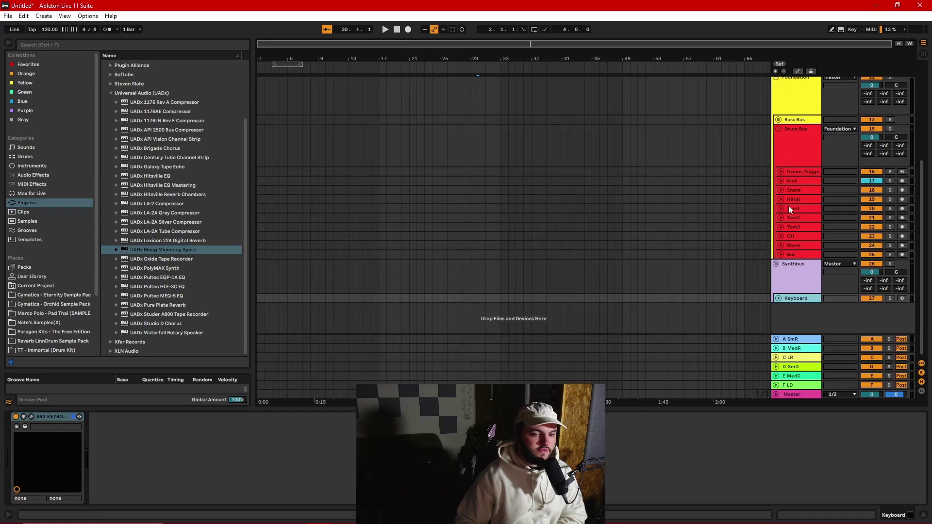
scroll(784, 200, "up", 5)
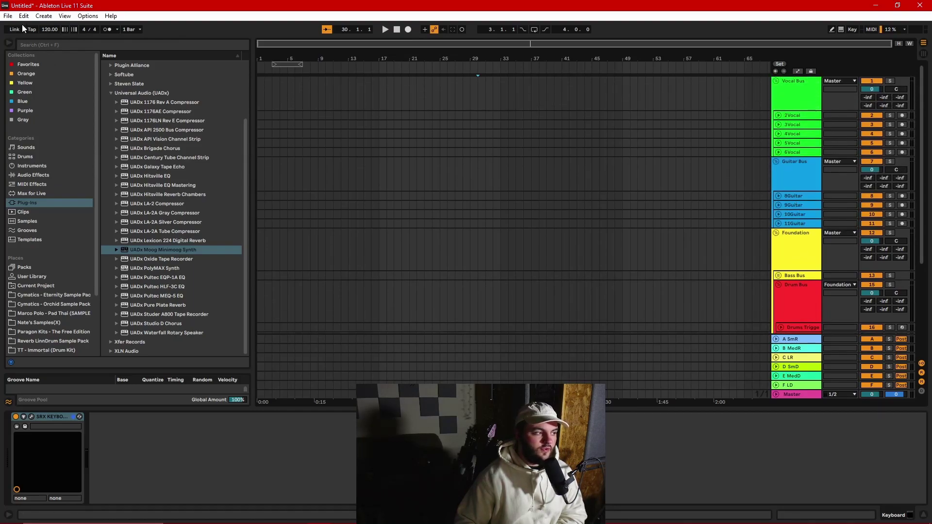
left_click(8, 15)
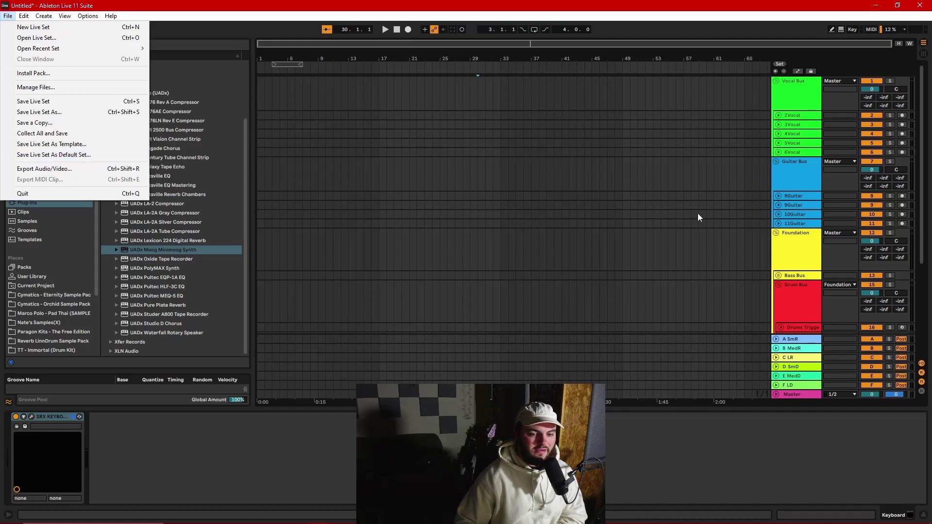
left_click(668, 182)
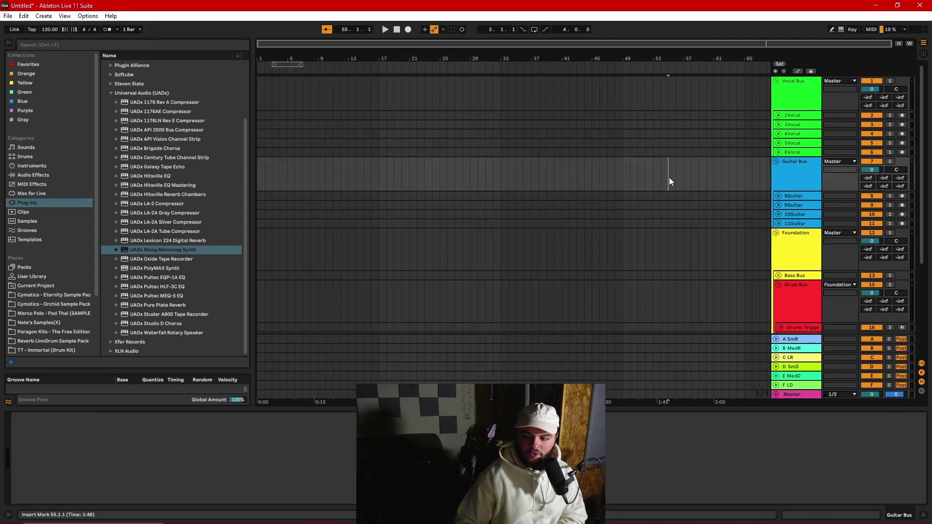